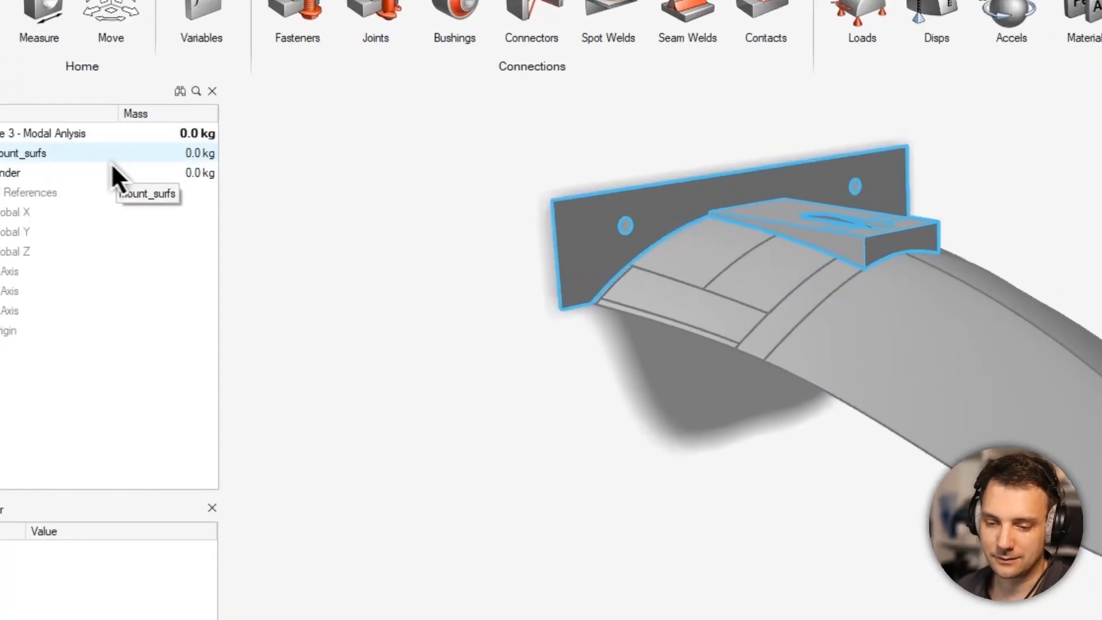
- Delete the existing ABS entry from the custom materials and add a new material there
{"action": "left_click", "coordinate": [143, 160]}
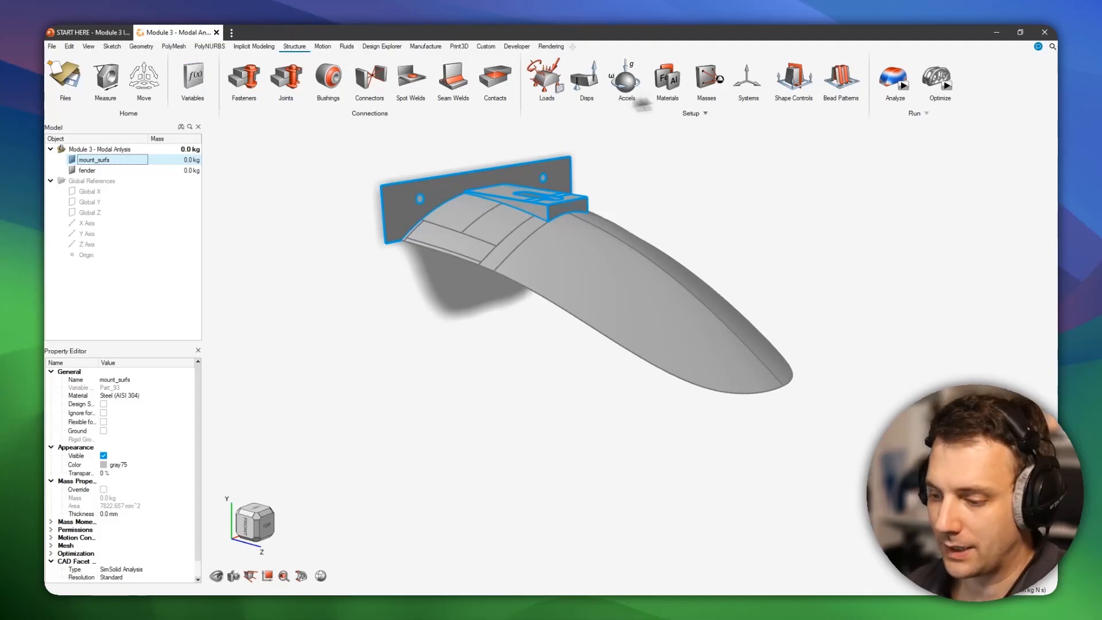
{"action": "mouse_move", "coordinate": [512, 207]}
{"action": "right_mouse_down"}
{"action": "mouse_move", "coordinate": [502, 258]}
{"action": "mouse_move", "coordinate": [676, 256]}
{"action": "mouse_move", "coordinate": [360, 264]}
{"action": "mouse_move", "coordinate": [610, 379]}
{"action": "mouse_move", "coordinate": [635, 293]}
{"action": "mouse_move", "coordinate": [557, 325]}
{"action": "mouse_move", "coordinate": [571, 335]}
{"action": "mouse_move", "coordinate": [533, 334]}
{"action": "right_mouse_up"}
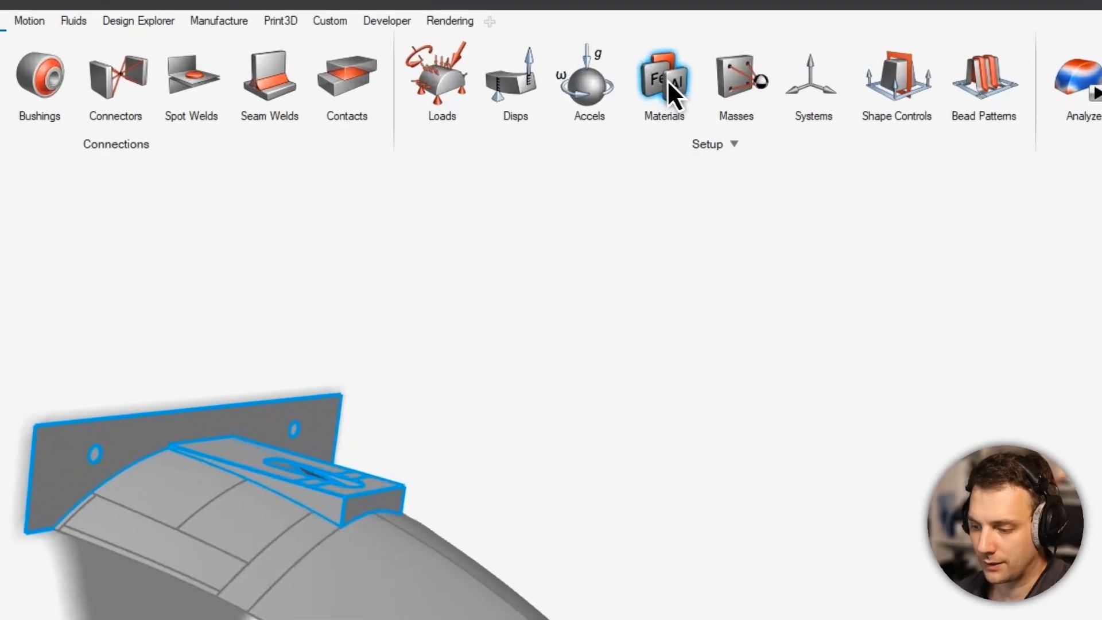
{"action": "left_click", "coordinate": [667, 79]}
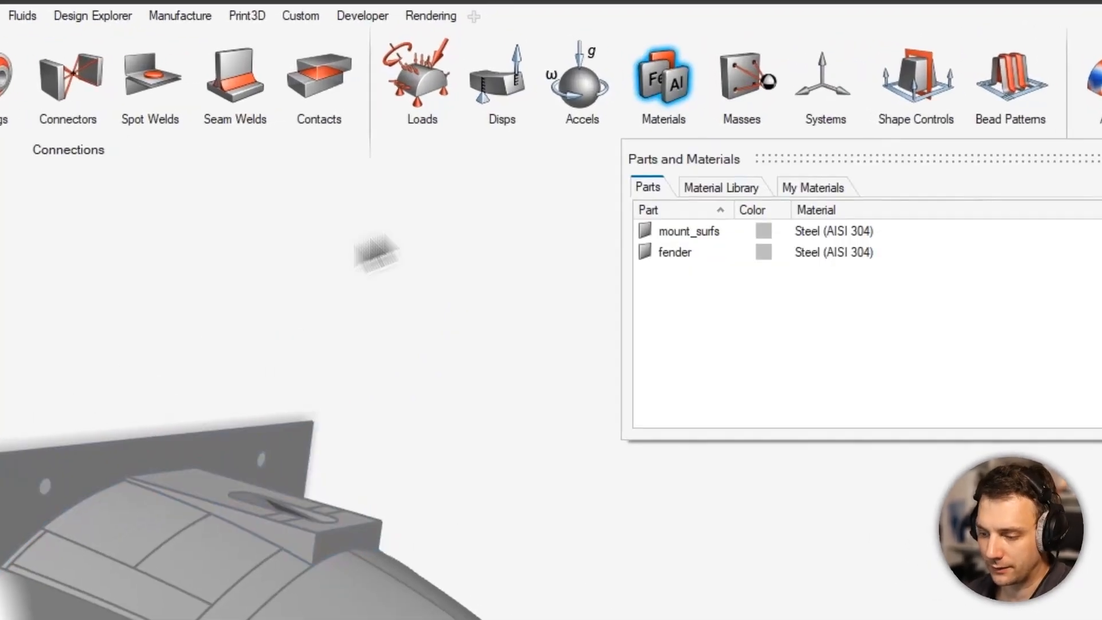
{"action": "left_click_drag", "start_coordinate": [966, 167], "coordinate": [683, 217]}
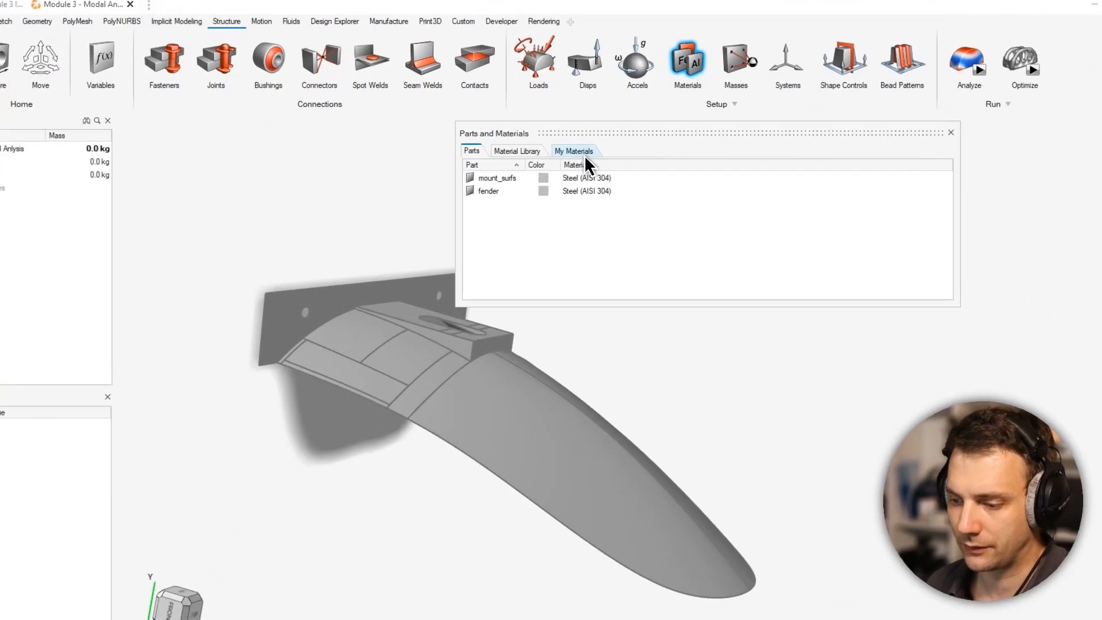
{"action": "left_click", "coordinate": [577, 152]}
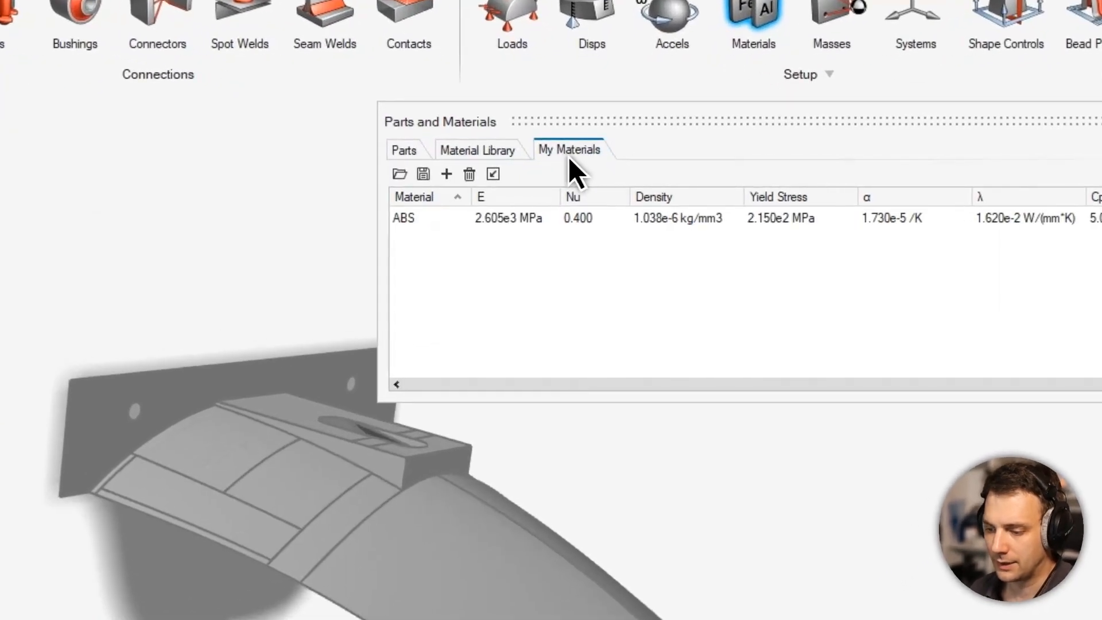
{"action": "left_click", "coordinate": [445, 223]}
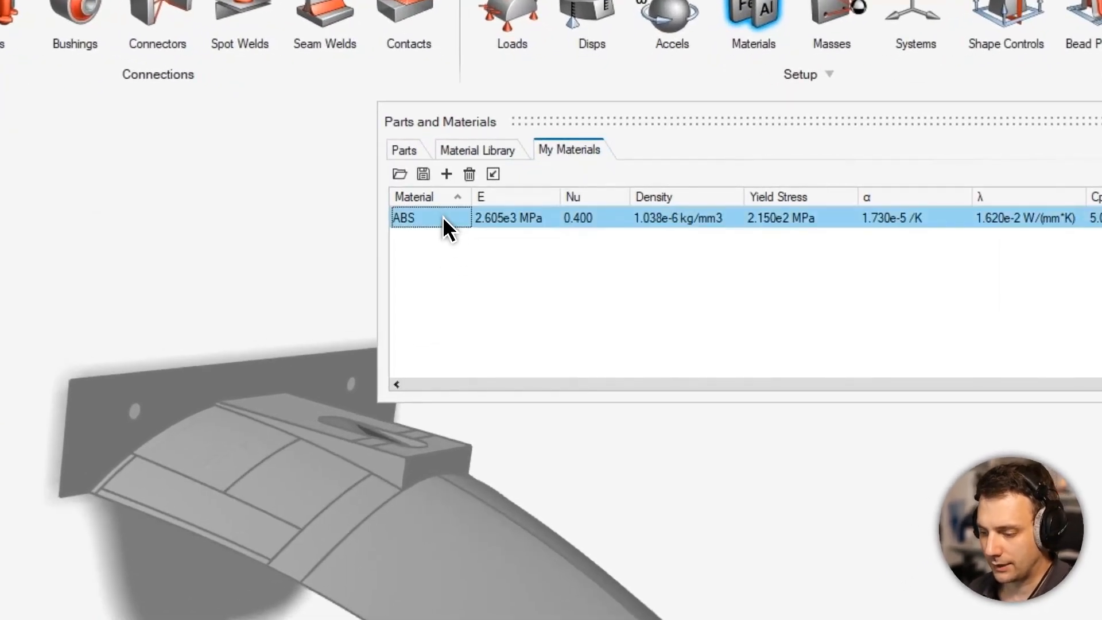
{"action": "left_click", "coordinate": [469, 173]}
{"action": "left_click", "coordinate": [446, 174]}
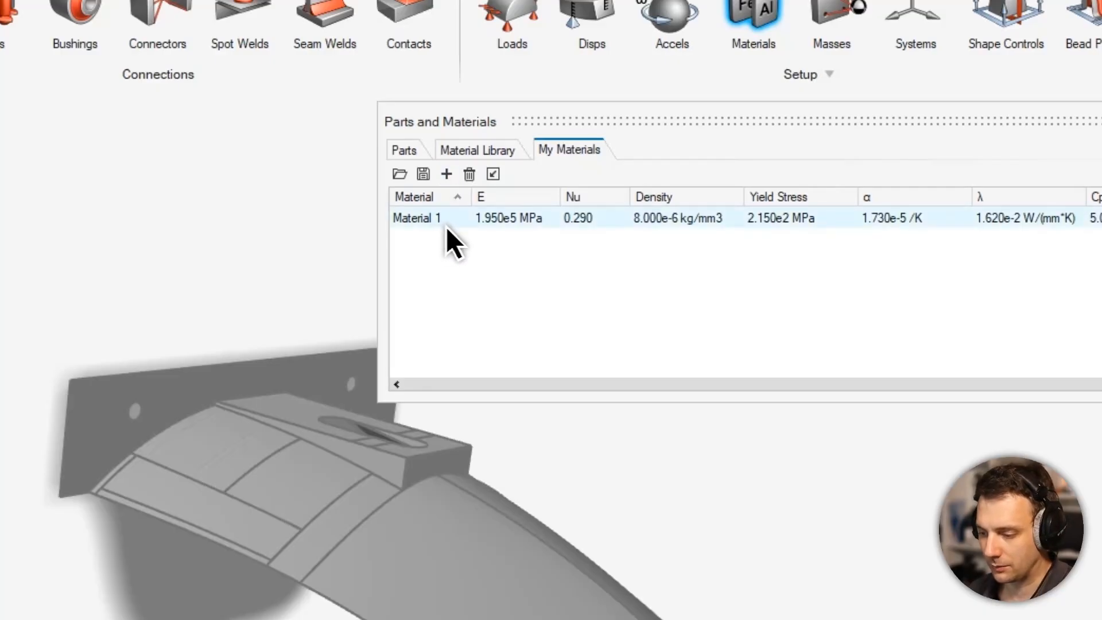
- Hide the Yield Stress, α, λ and Cp columns in the custom materials table
{"action": "right_click", "coordinate": [882, 196]}
{"action": "left_click", "coordinate": [711, 253]}
{"action": "left_click", "coordinate": [708, 268]}
{"action": "left_click", "coordinate": [707, 288]}
{"action": "left_click", "coordinate": [736, 231]}
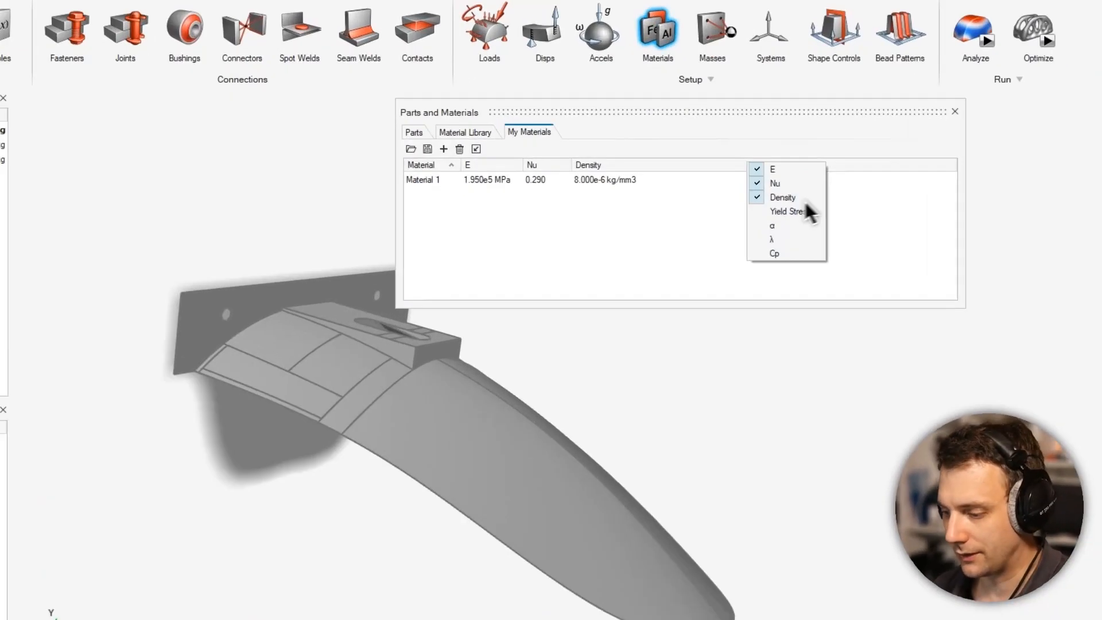
{"action": "left_click", "coordinate": [658, 214]}
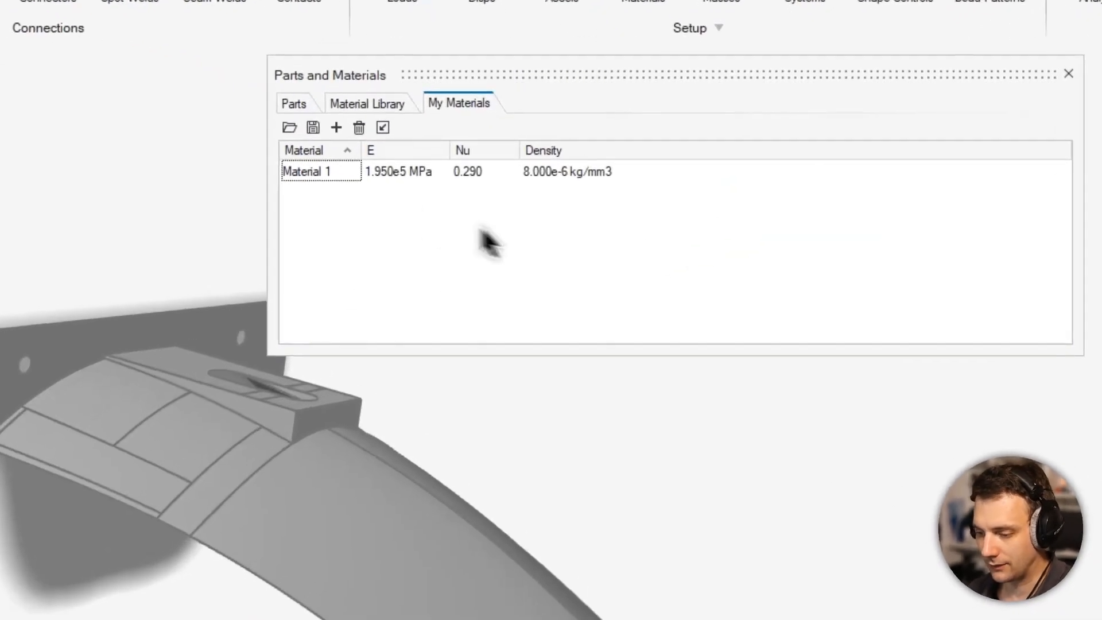
- Rename the new custom material as Generic ABS
{"action": "left_click", "coordinate": [333, 171]}
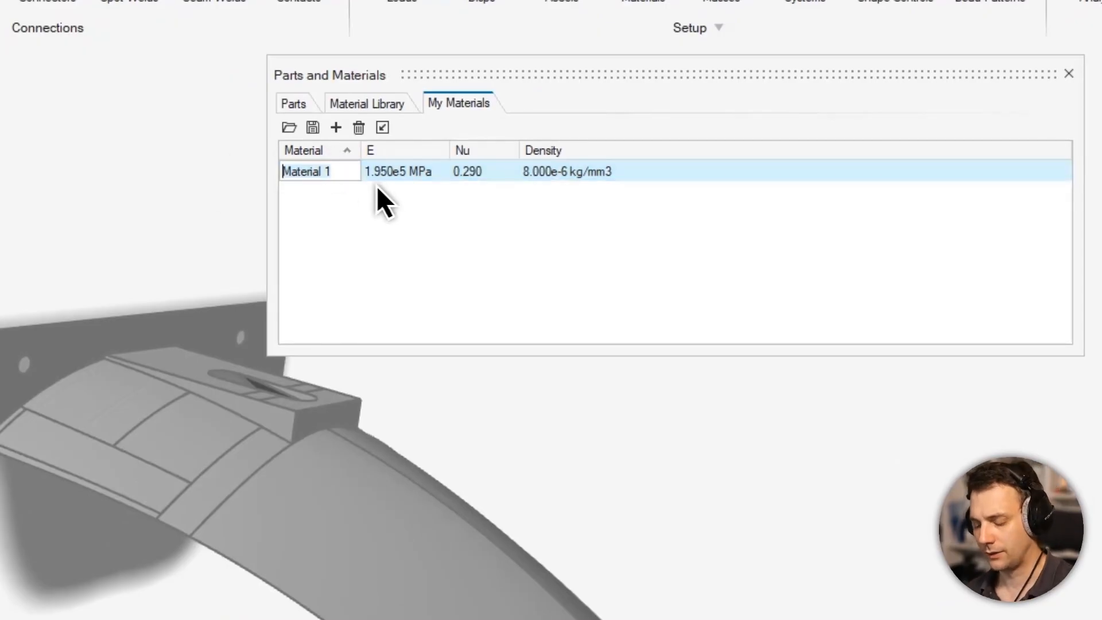
{"action": "type", "text": "Gene"}
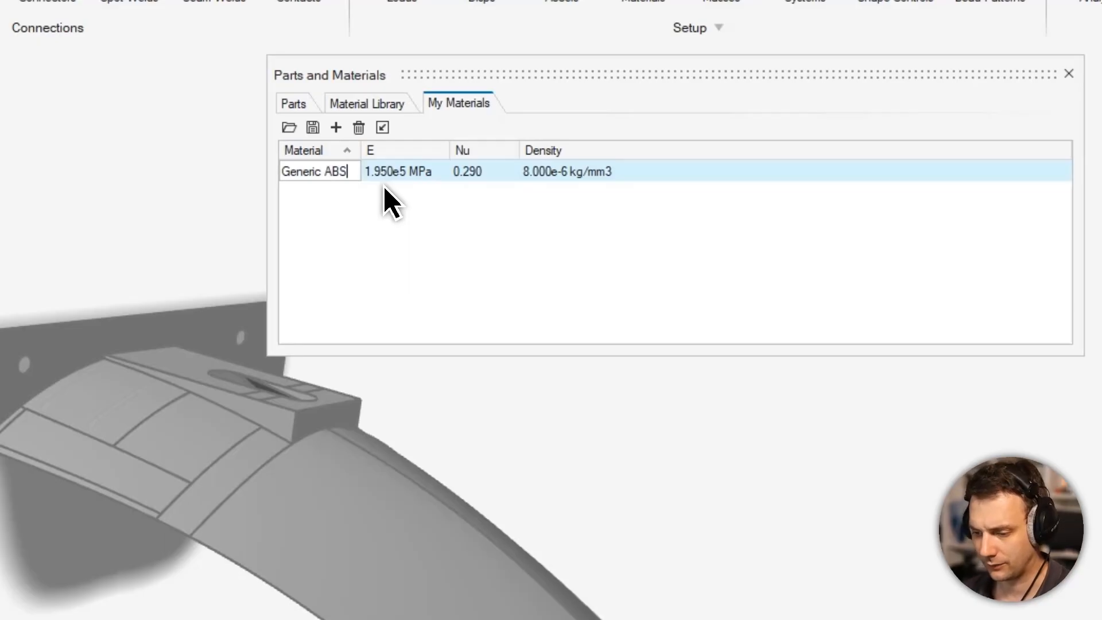
{"action": "type", "text": "ric ABS"}
{"action": "key", "text": "Return"}
- Set the elastic modulus E of Generic ABS to 2650 MPa and its Poisson's ratio Nu to 0.4
{"action": "left_click", "coordinate": [404, 173]}
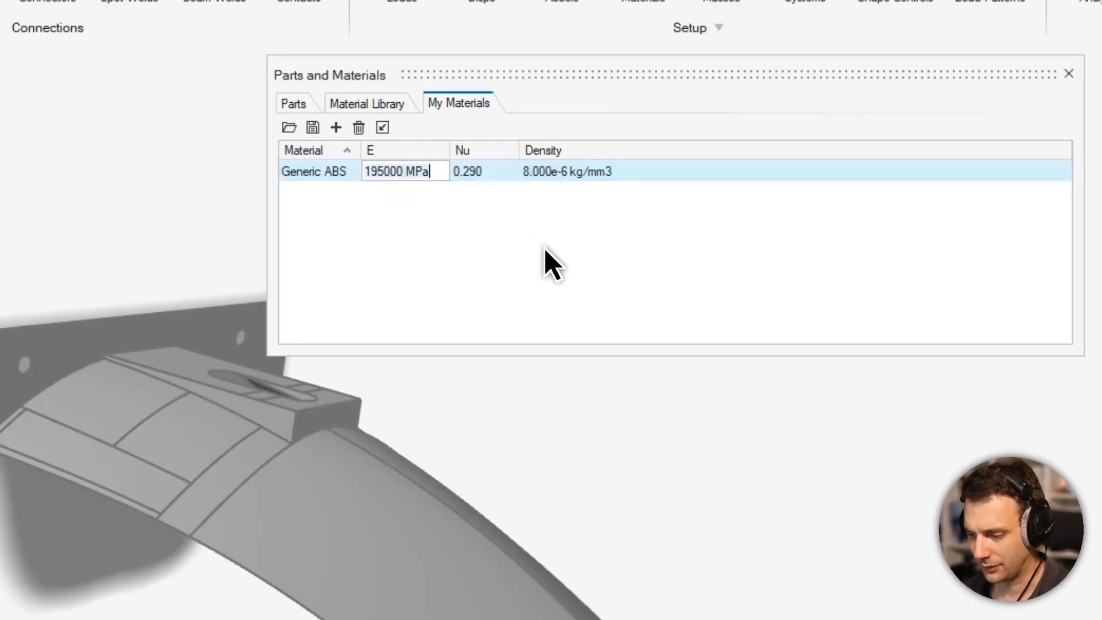
{"action": "key", "text": "ctrl+a"}
{"action": "type", "text": "2"}
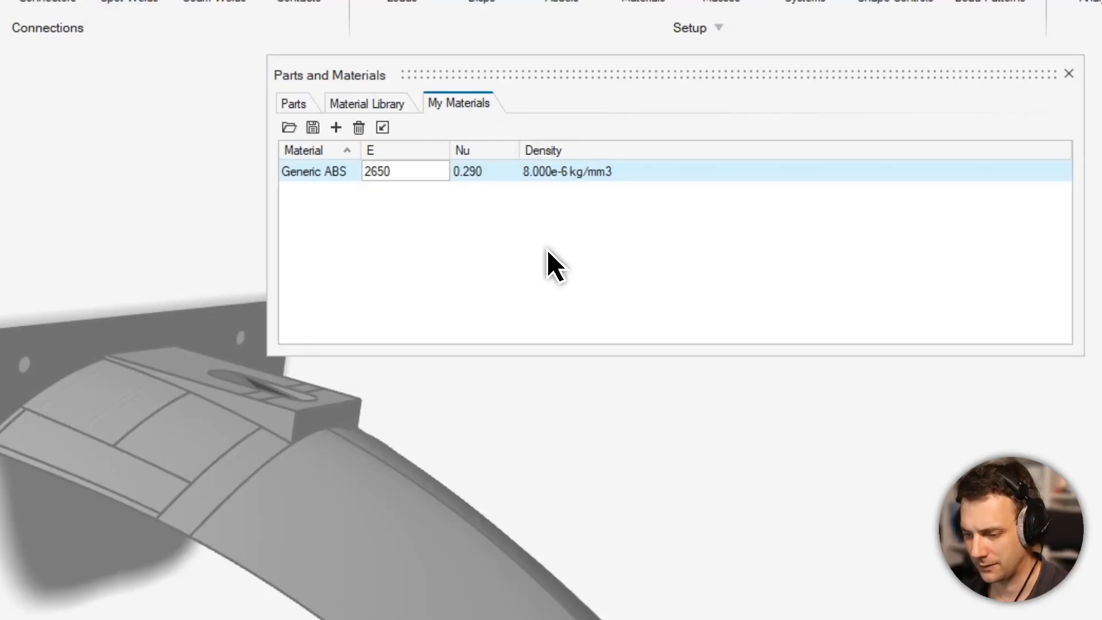
{"action": "key", "text": "Return"}
{"action": "left_click", "coordinate": [495, 175]}
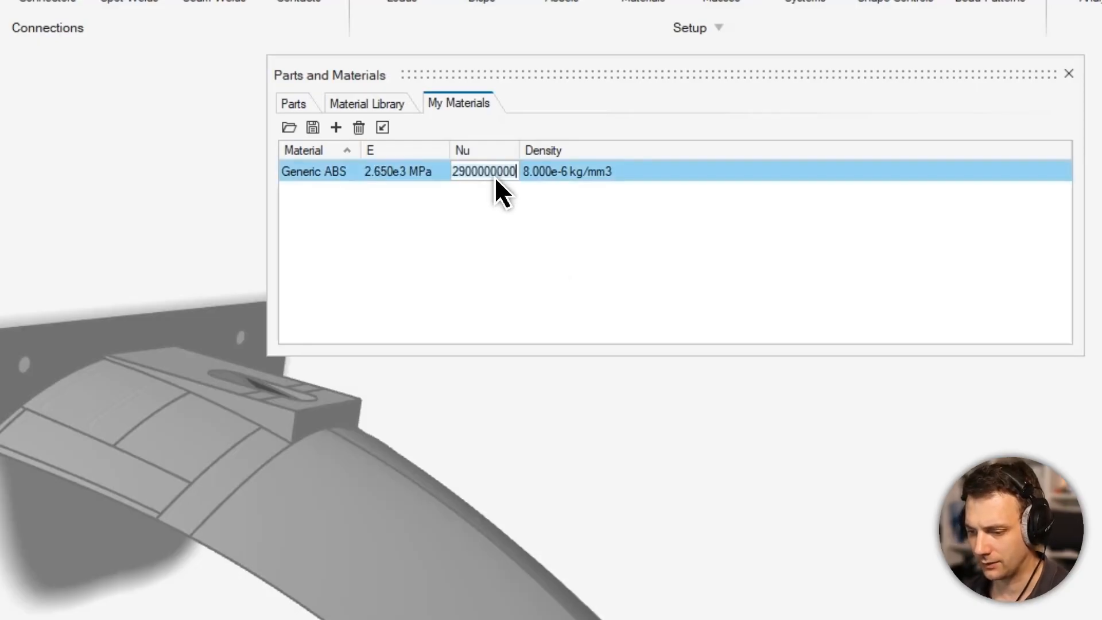
{"action": "key", "text": "ctrl+a"}
{"action": "type", "text": "."}
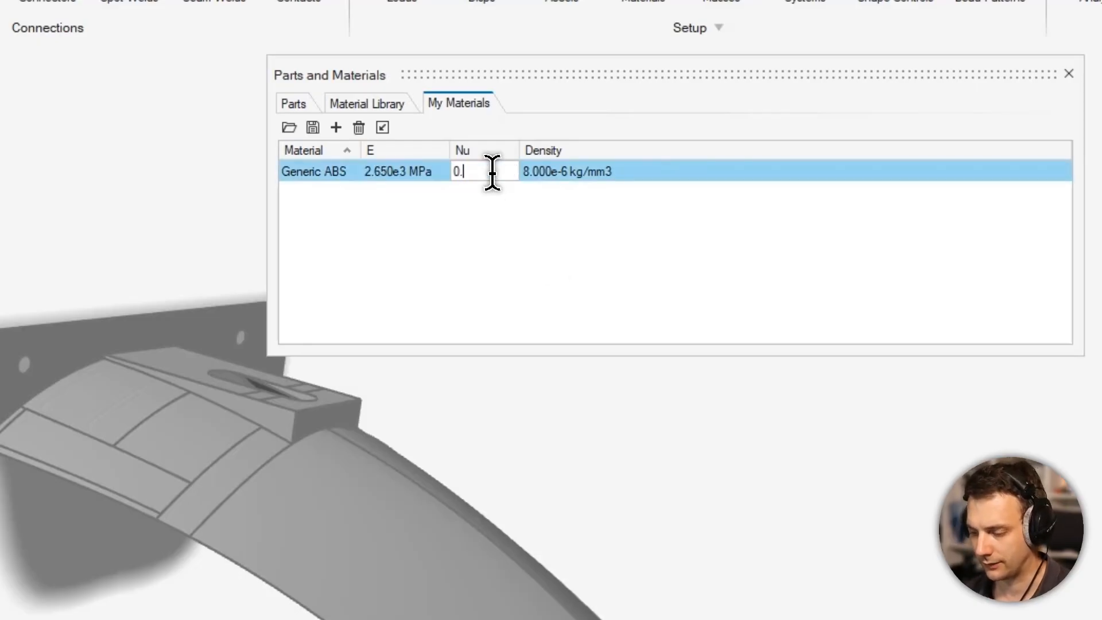
{"action": "type", "text": "4"}
{"action": "key", "text": "Return"}
- Set the density of Generic ABS to 1.038e-6 kg/mm3
{"action": "left_click", "coordinate": [576, 173]}
{"action": "left_click", "coordinate": [575, 173]}
{"action": "key", "text": "BackSpace"}
{"action": "key", "text": "BackSpace"}
{"action": "key", "text": "BackSpace"}
{"action": "key", "text": "BackSpace"}
{"action": "key", "text": "BackSpace"}
{"action": "key", "text": "BackSpace"}
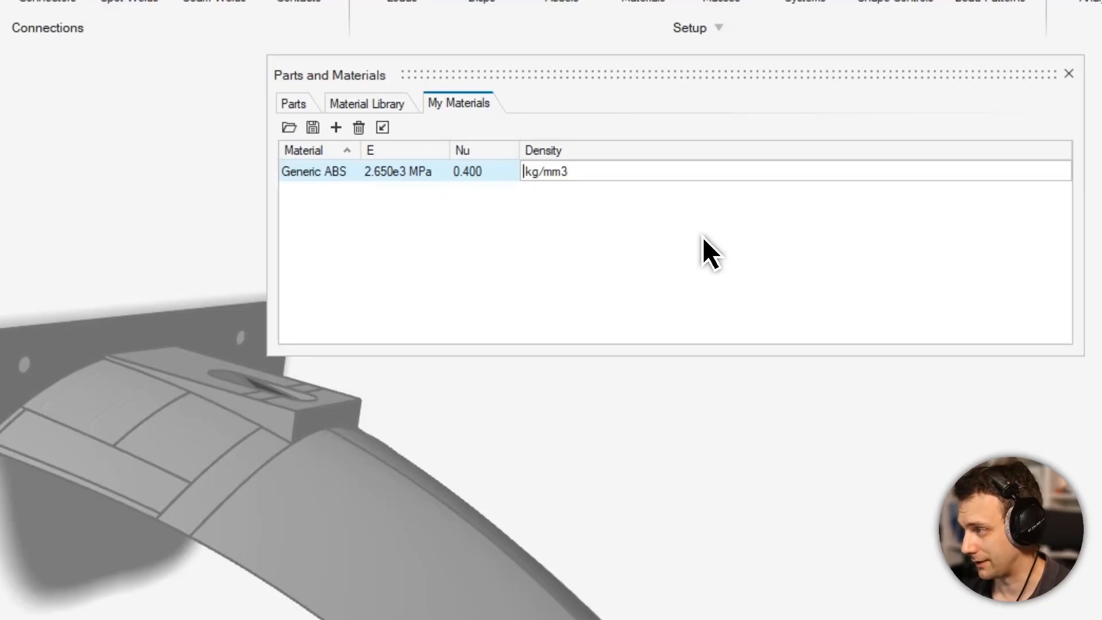
{"action": "type", "text": "1.038."}
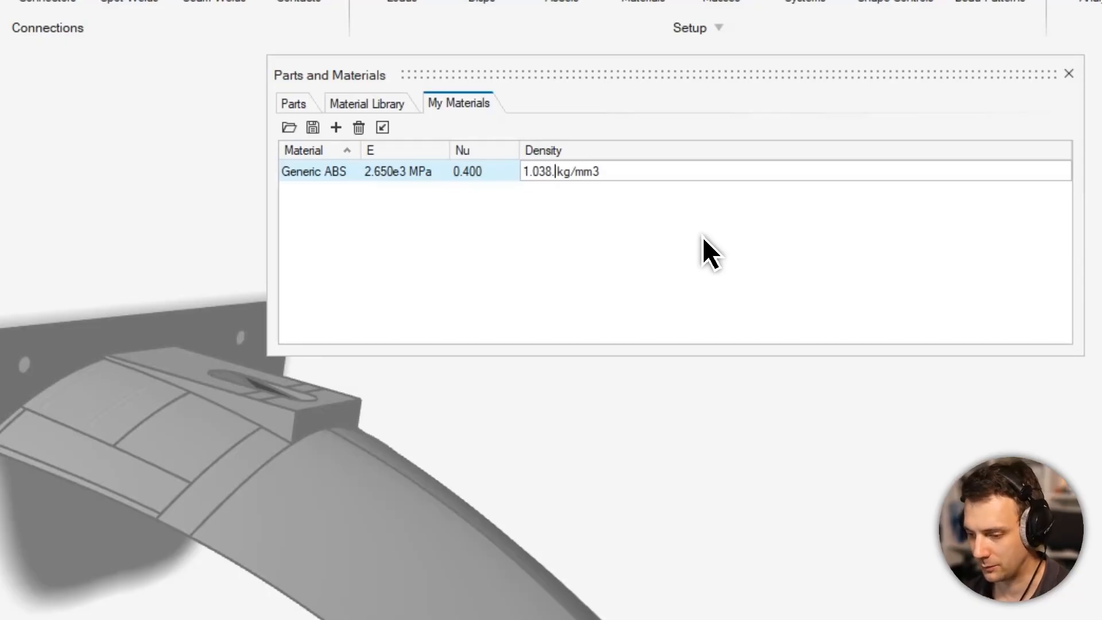
{"action": "key", "text": "BackSpace"}
{"action": "type", "text": "e-6"}
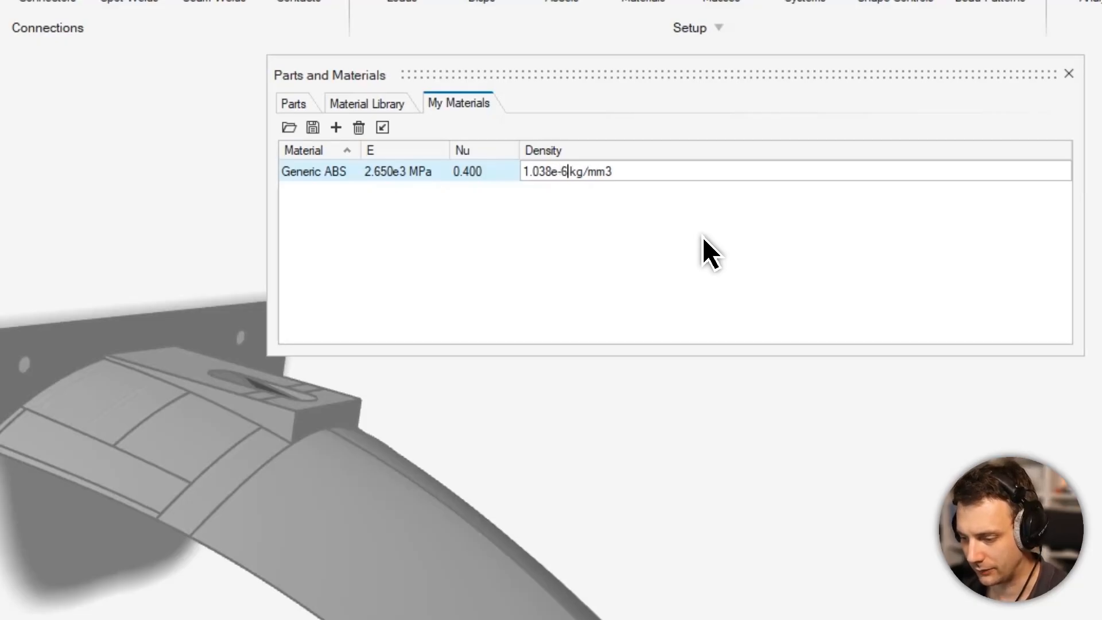
{"action": "key", "text": "Return"}
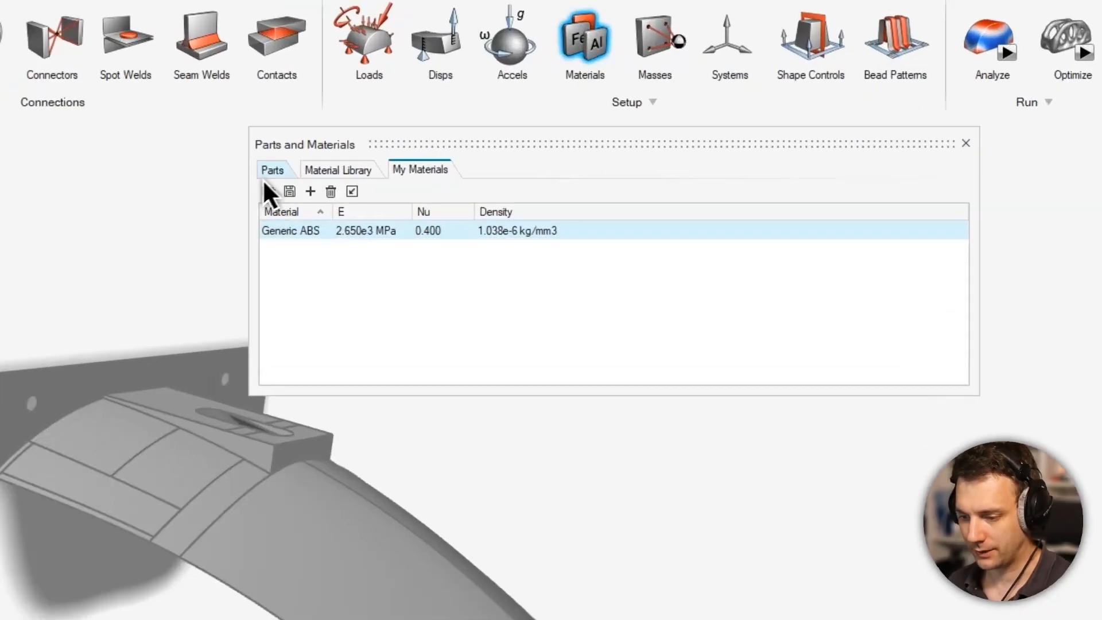
- Assign the Generic ABS material to the mount_surfs part
{"action": "left_click", "coordinate": [493, 152]}
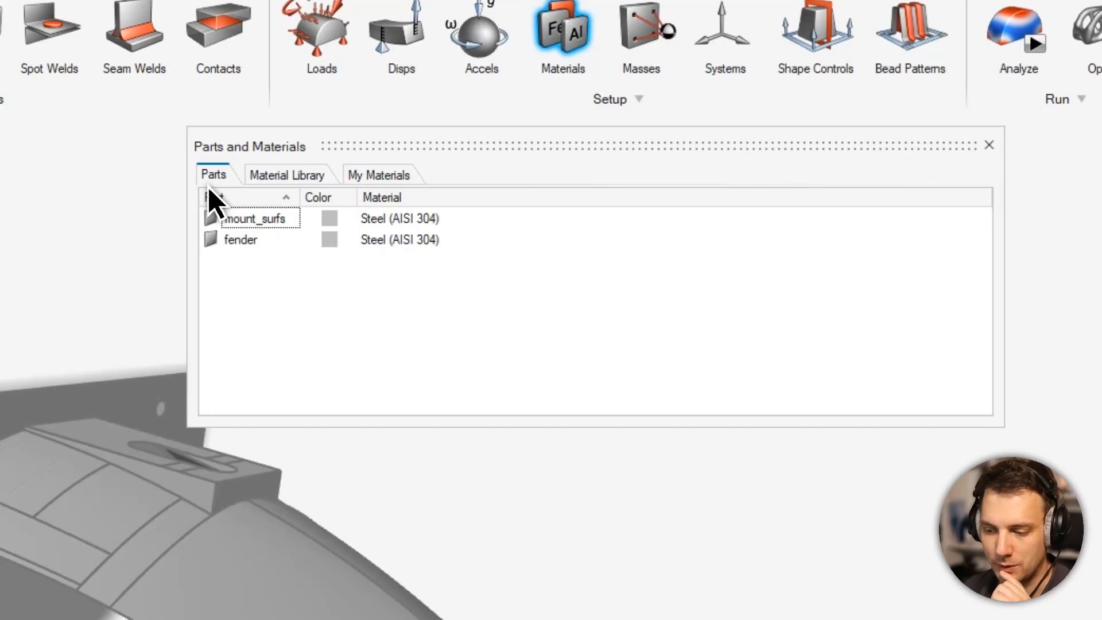
{"action": "left_click", "coordinate": [401, 224]}
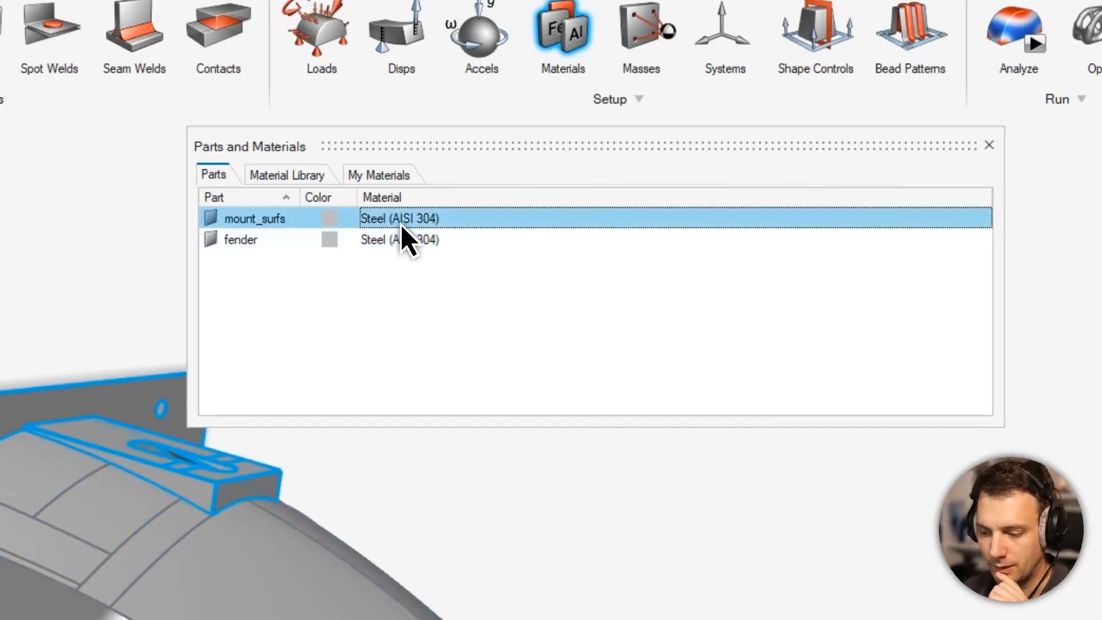
{"action": "left_click", "coordinate": [618, 226]}
{"action": "left_click", "coordinate": [984, 219]}
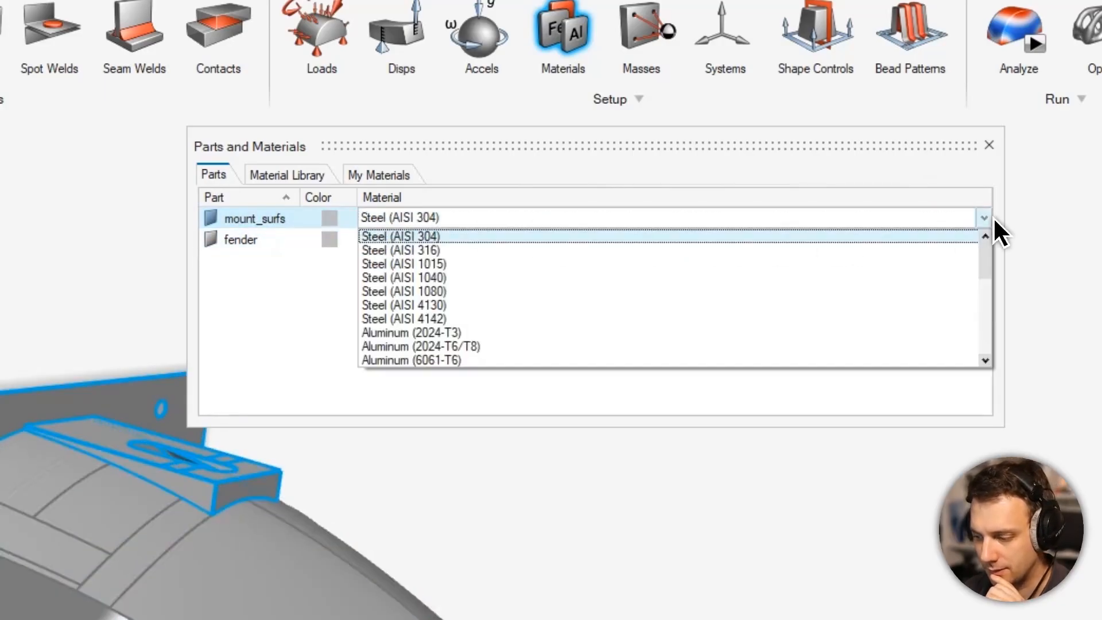
{"action": "scroll", "coordinate": [660, 332], "scroll_direction": "down", "scroll_amount": 5}
{"action": "left_click", "coordinate": [483, 368]}
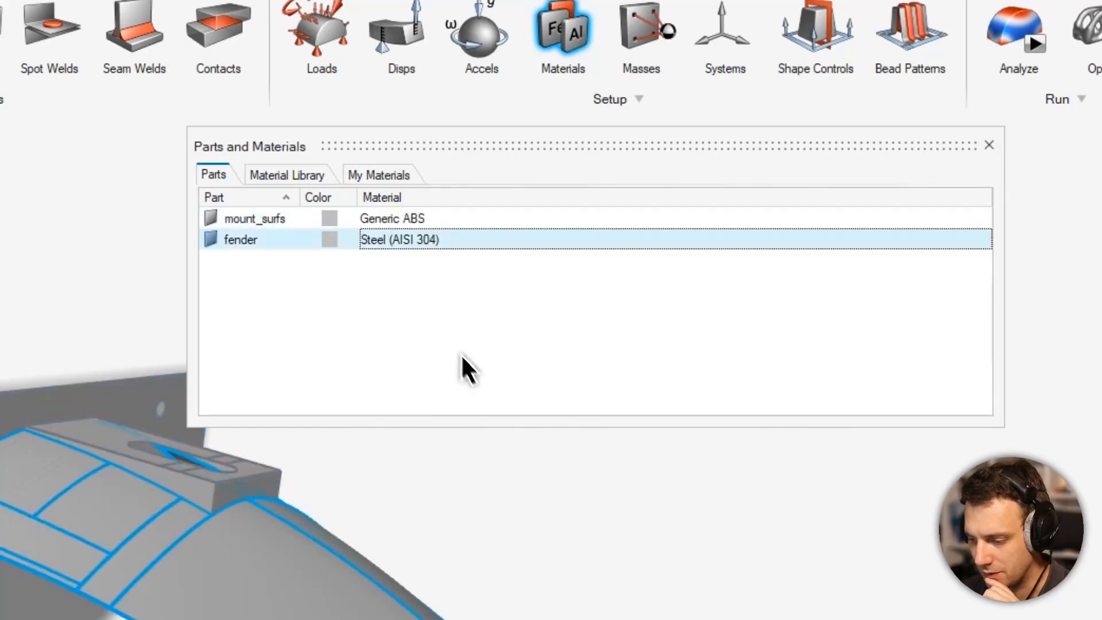
- Assign Generic ABS to the fender part and close the parts and materials window
{"action": "left_click", "coordinate": [431, 239]}
{"action": "scroll", "coordinate": [487, 367], "scroll_direction": "down", "scroll_amount": 5}
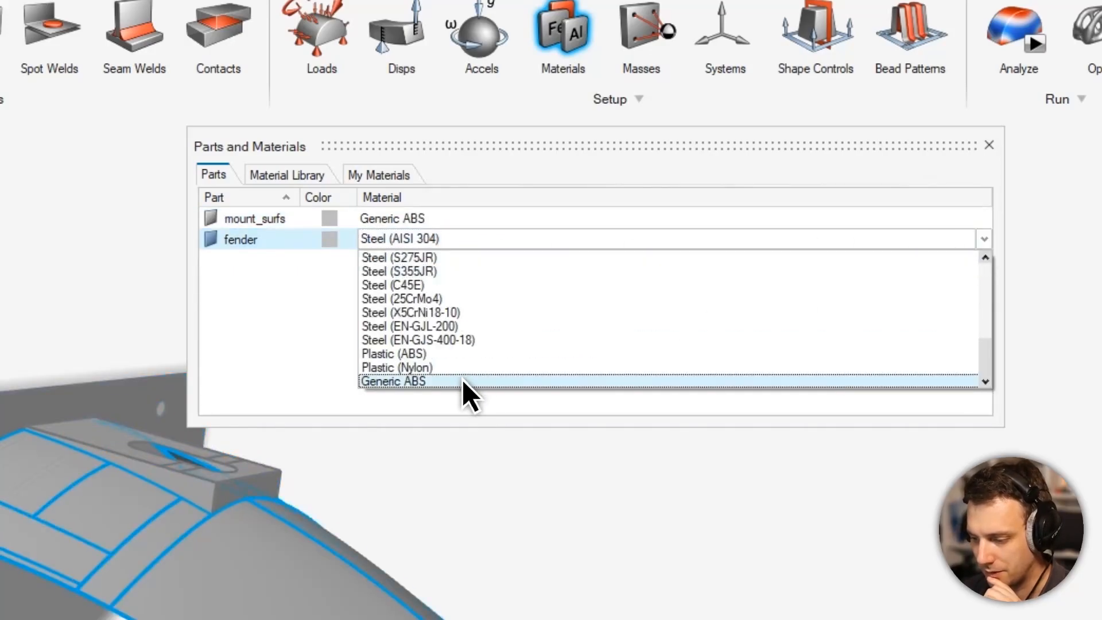
{"action": "left_click", "coordinate": [462, 380]}
{"action": "left_click", "coordinate": [989, 144]}
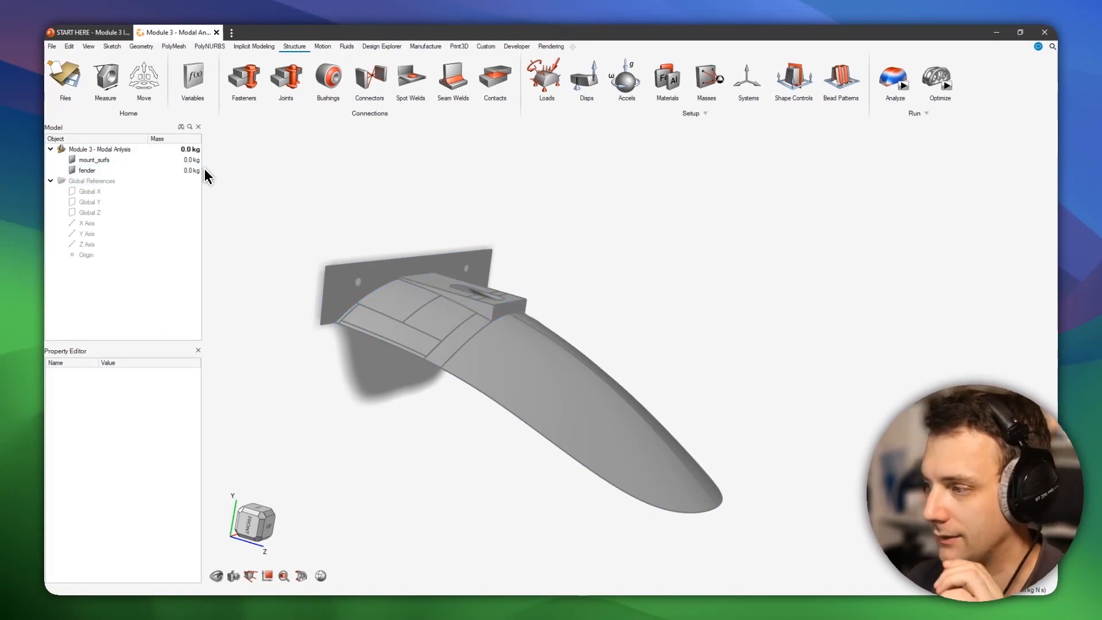
- Examine the mount_surfs and fender surfaces together from several angles, including the slotted mount area up close
{"action": "left_click", "coordinate": [87, 160]}
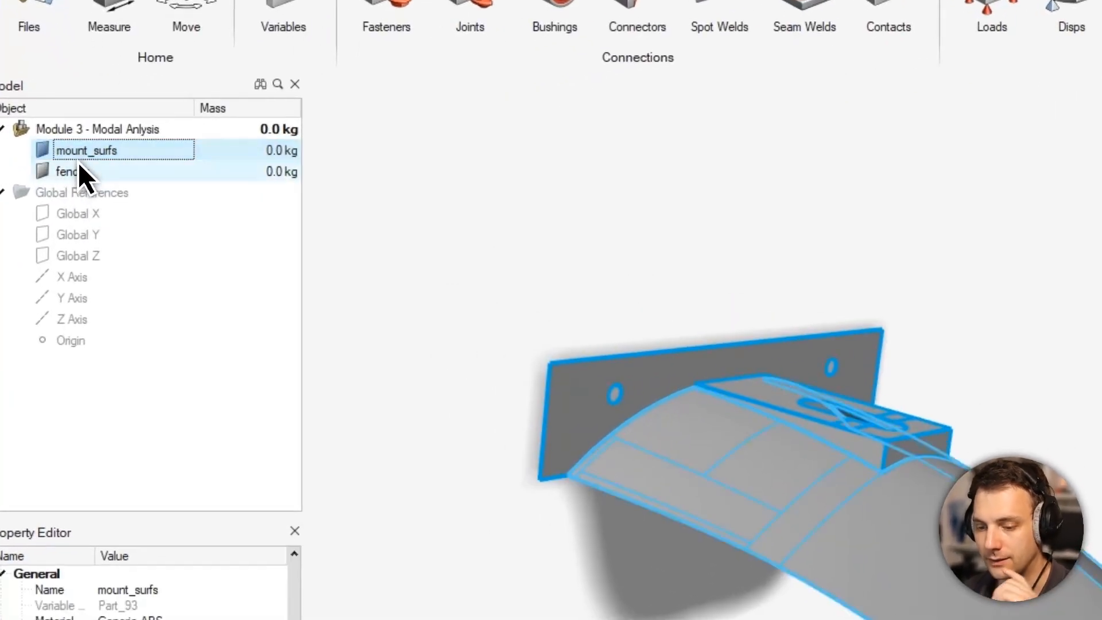
{"action": "left_click", "coordinate": [77, 164], "text": "ctrl"}
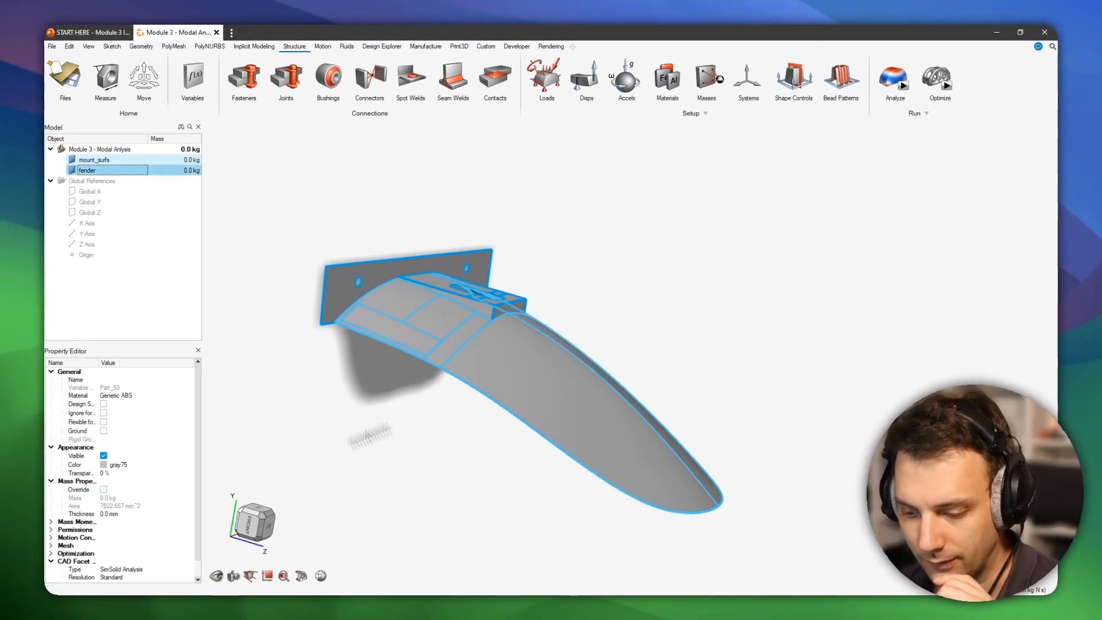
{"action": "middle_click_drag", "start_coordinate": [593, 337], "coordinate": [646, 279]}
{"action": "scroll", "coordinate": [547, 307], "scroll_direction": "up", "scroll_amount": 3}
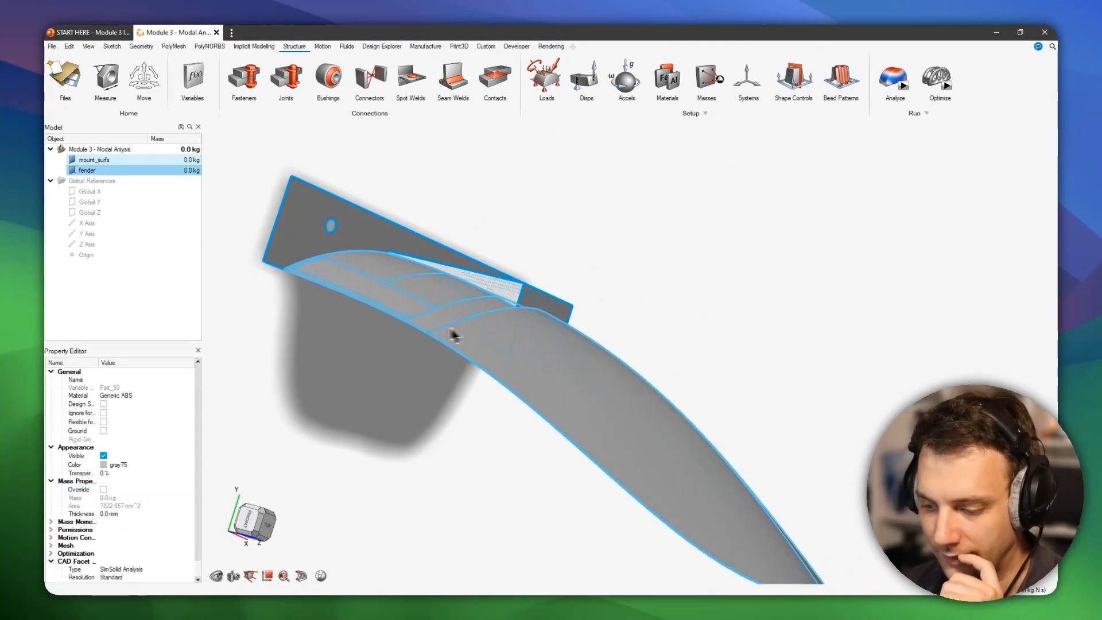
{"action": "middle_click_drag", "start_coordinate": [452, 335], "coordinate": [529, 288]}
{"action": "scroll", "coordinate": [430, 315], "scroll_direction": "up", "scroll_amount": 5}
{"action": "middle_click_drag", "start_coordinate": [521, 382], "coordinate": [793, 441]}
{"action": "right_click_drag", "start_coordinate": [841, 436], "coordinate": [804, 338]}
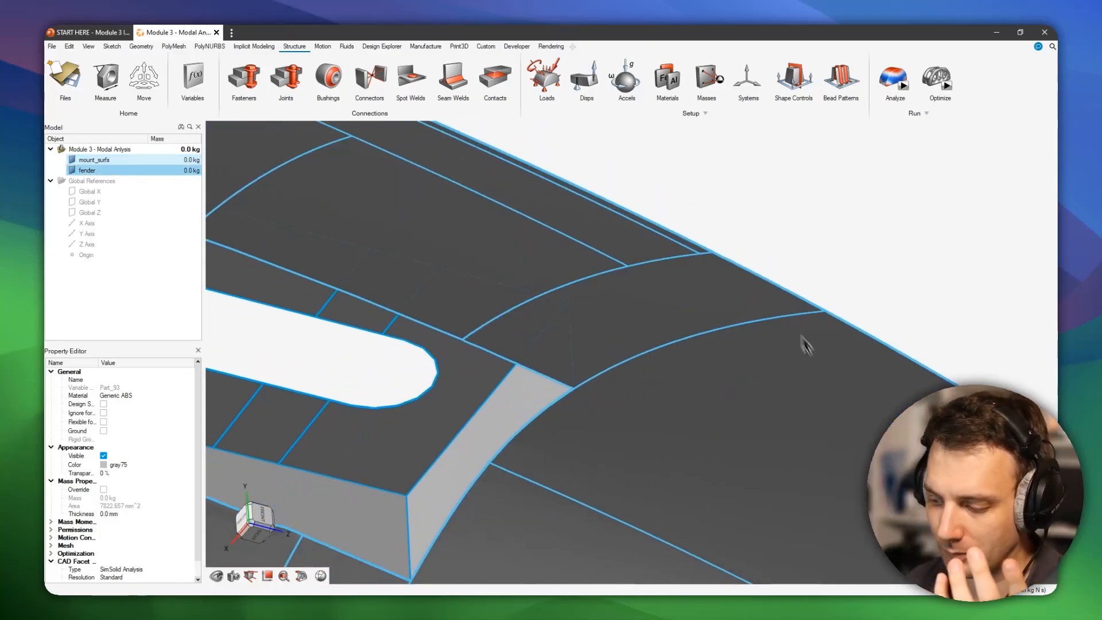
- Select both the fender and mount_surfs parts and set their thickness to 3.175 mm
{"action": "left_click", "coordinate": [74, 162]}
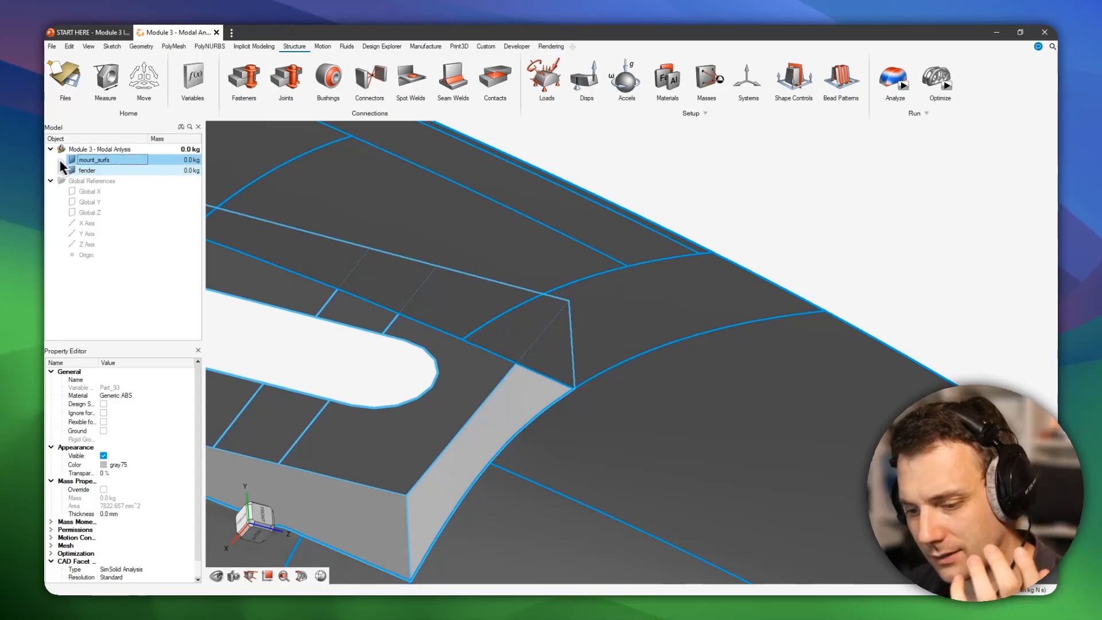
{"action": "left_click", "coordinate": [116, 169]}
{"action": "scroll", "coordinate": [695, 395], "scroll_direction": "down", "scroll_amount": 3}
{"action": "middle_click_drag", "start_coordinate": [721, 394], "coordinate": [661, 395]}
{"action": "right_click_drag", "start_coordinate": [662, 395], "coordinate": [750, 293]}
{"action": "middle_click_drag", "start_coordinate": [750, 289], "coordinate": [688, 289]}
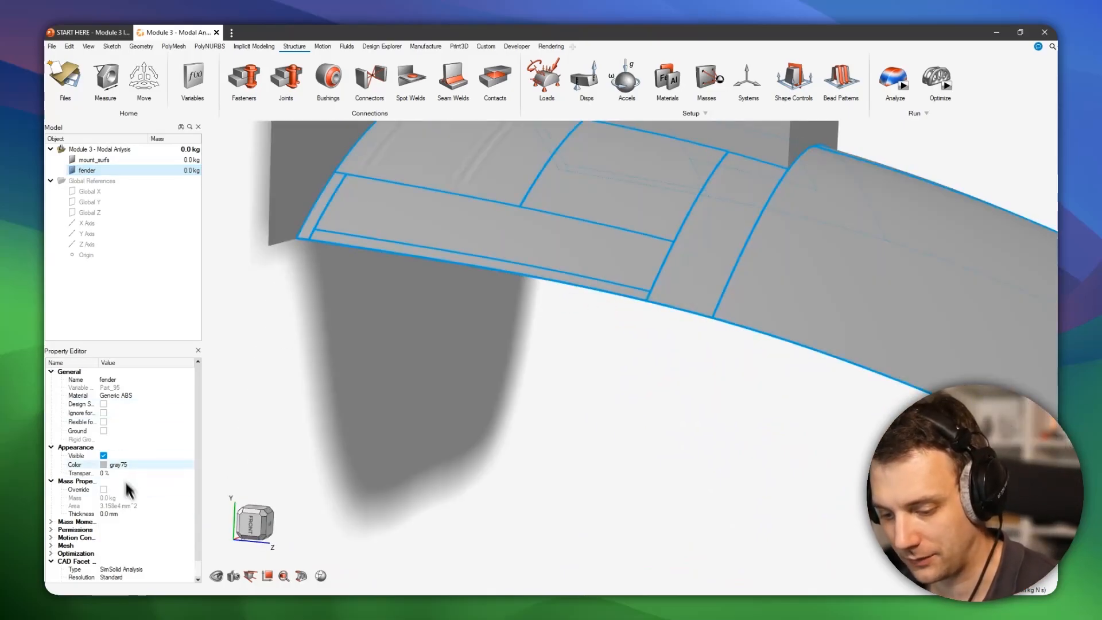
{"action": "left_click", "coordinate": [106, 160], "text": "ctrl"}
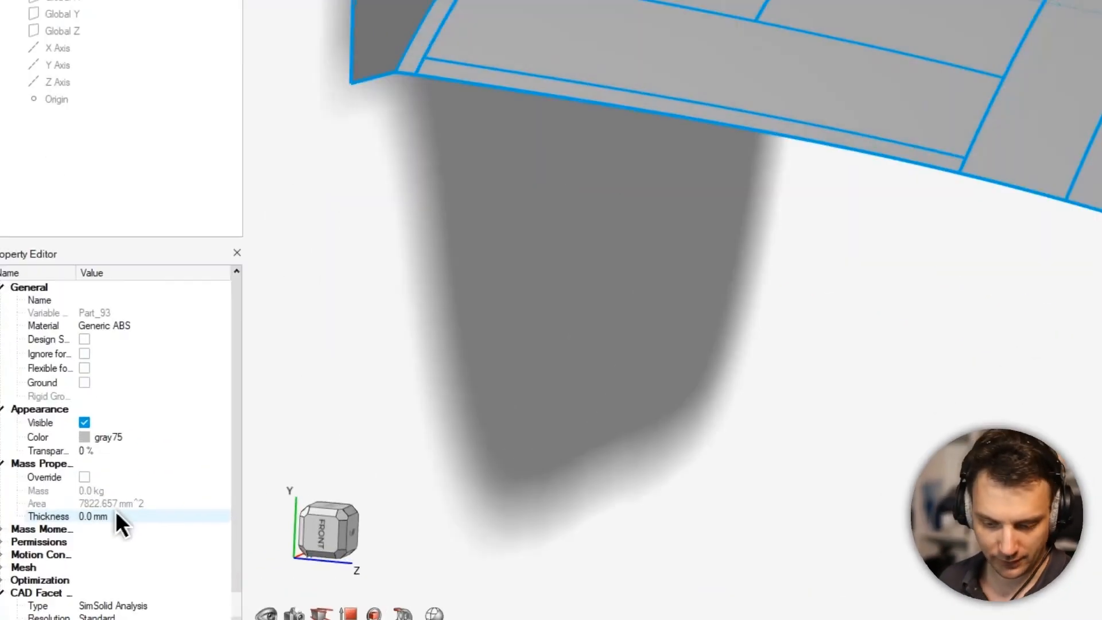
{"action": "left_click", "coordinate": [107, 516]}
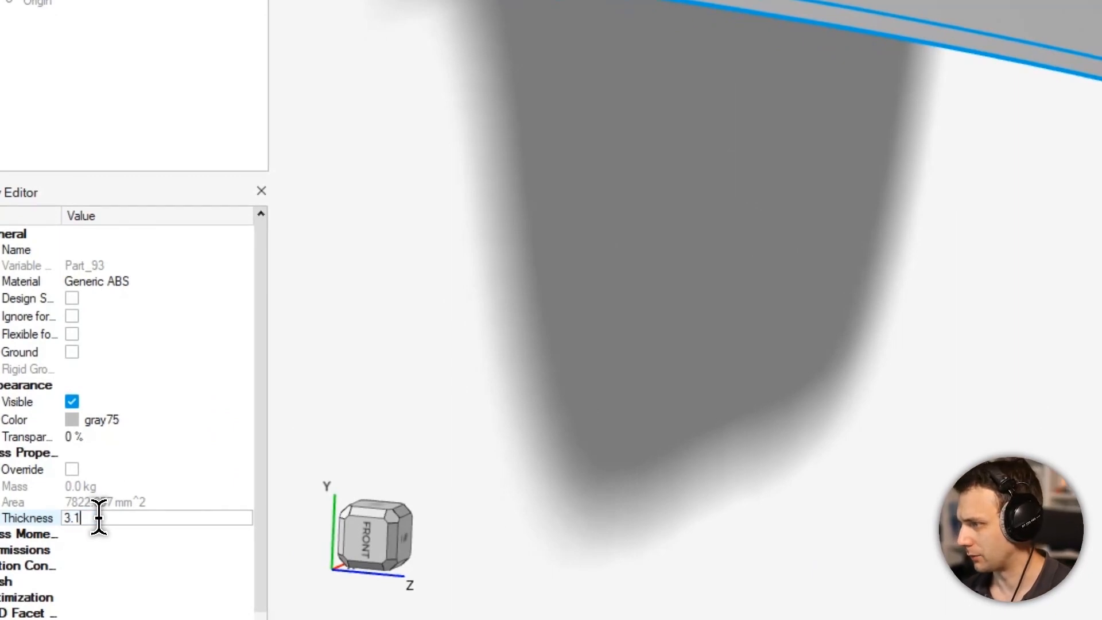
{"action": "type", "text": "3.175"}
{"action": "key", "text": "Return"}
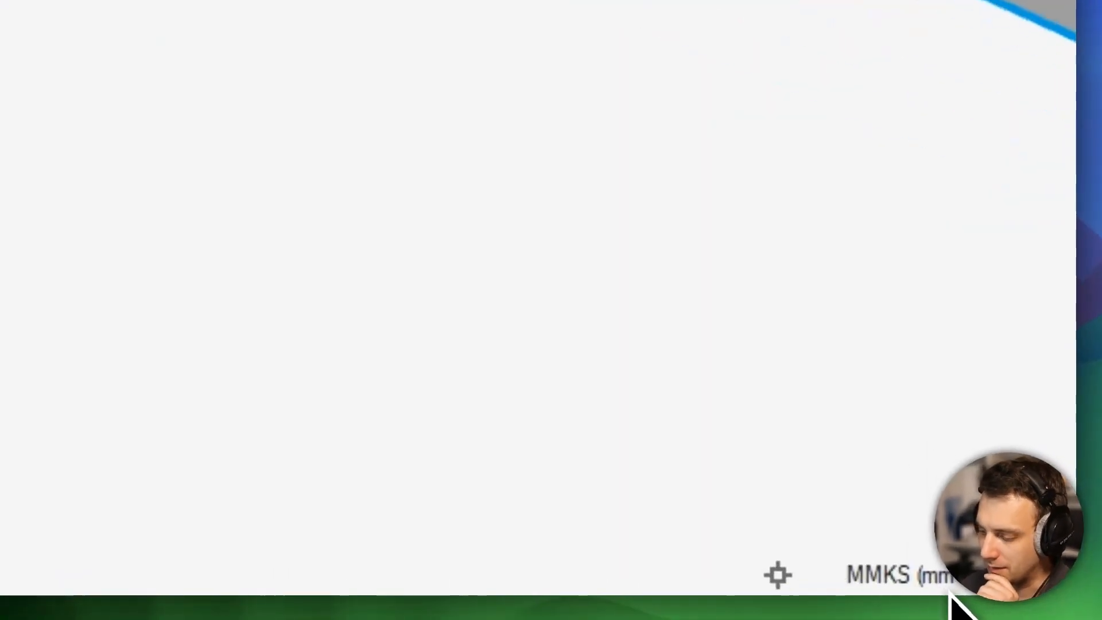
- Switch the unit system to MPA (mm t N s) and check the Generic ABS properties in the custom materials list
{"action": "left_click", "coordinate": [950, 580]}
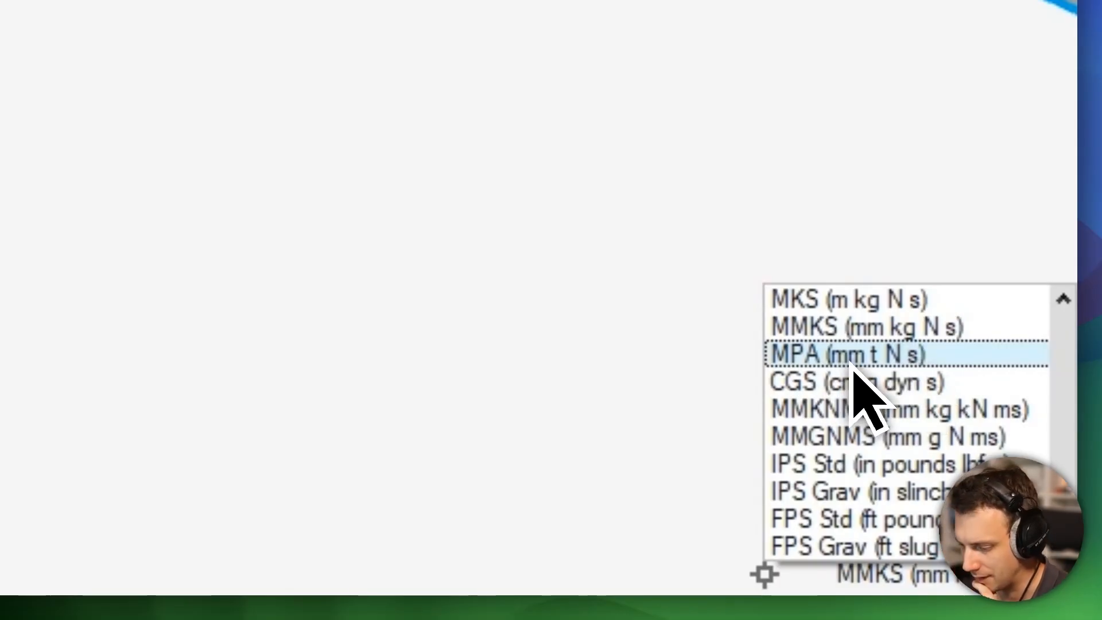
{"action": "left_click", "coordinate": [883, 363]}
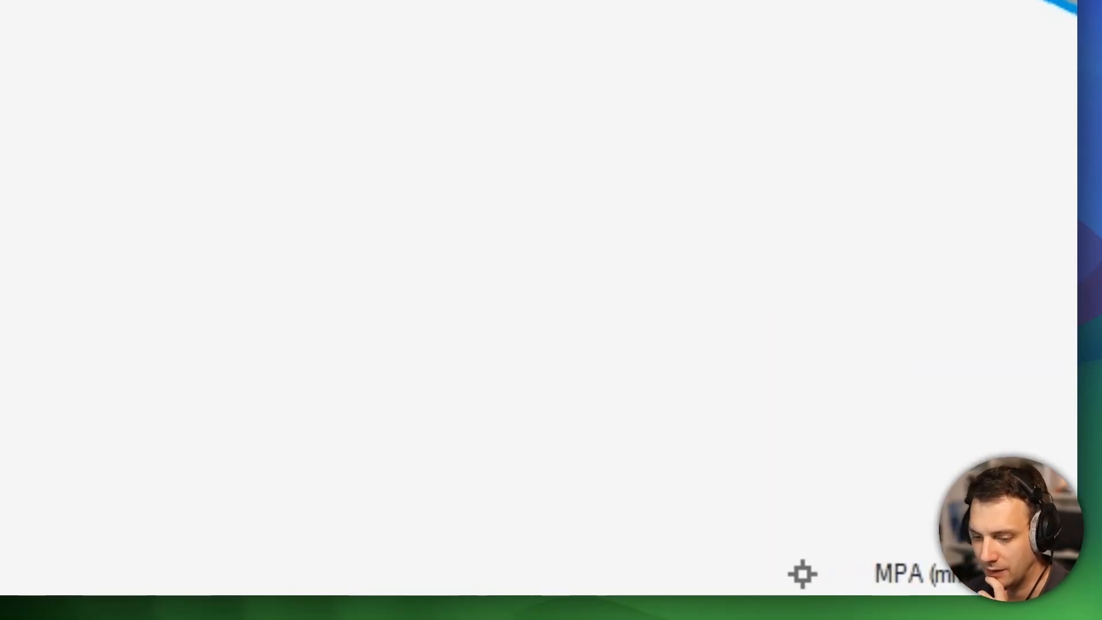
{"action": "left_click", "coordinate": [658, 69]}
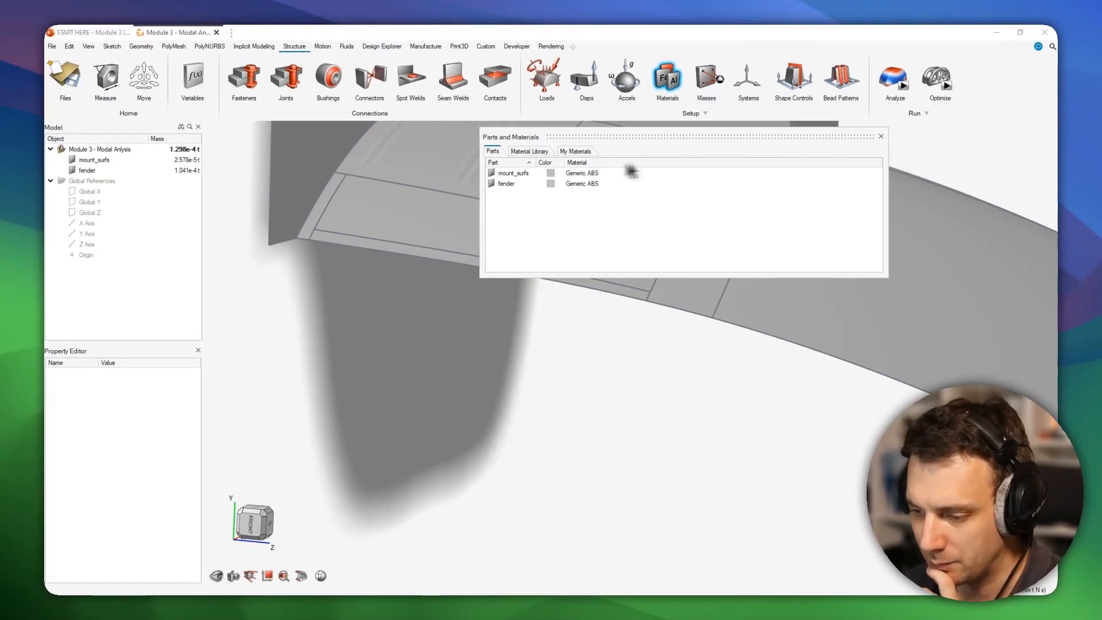
{"action": "left_click", "coordinate": [584, 153]}
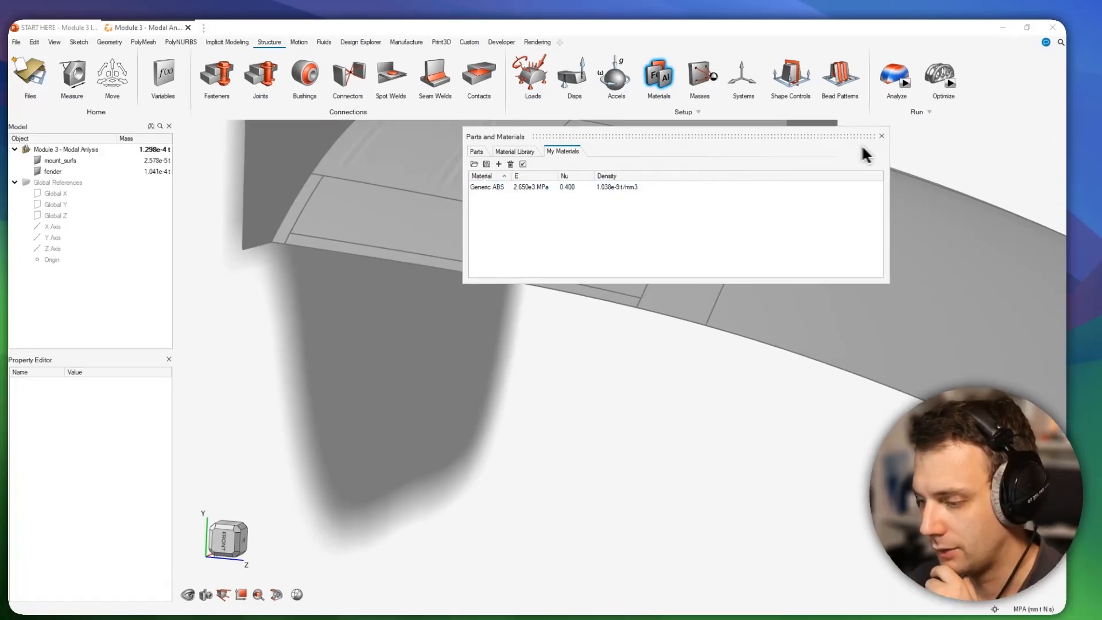
{"action": "left_click", "coordinate": [881, 136]}
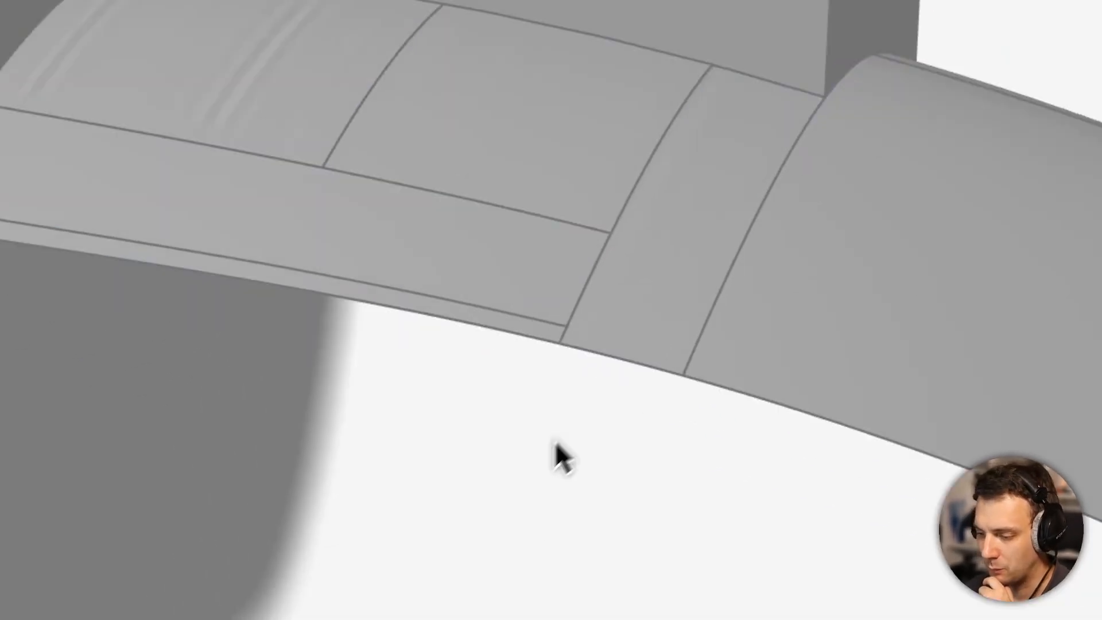
- Examine the fender and its mounting surfaces from several angles, including the slotted bracket and the plate with two holes
{"action": "scroll", "coordinate": [721, 239], "scroll_direction": "down", "scroll_amount": 5}
{"action": "middle_click_drag", "start_coordinate": [675, 355], "coordinate": [597, 325]}
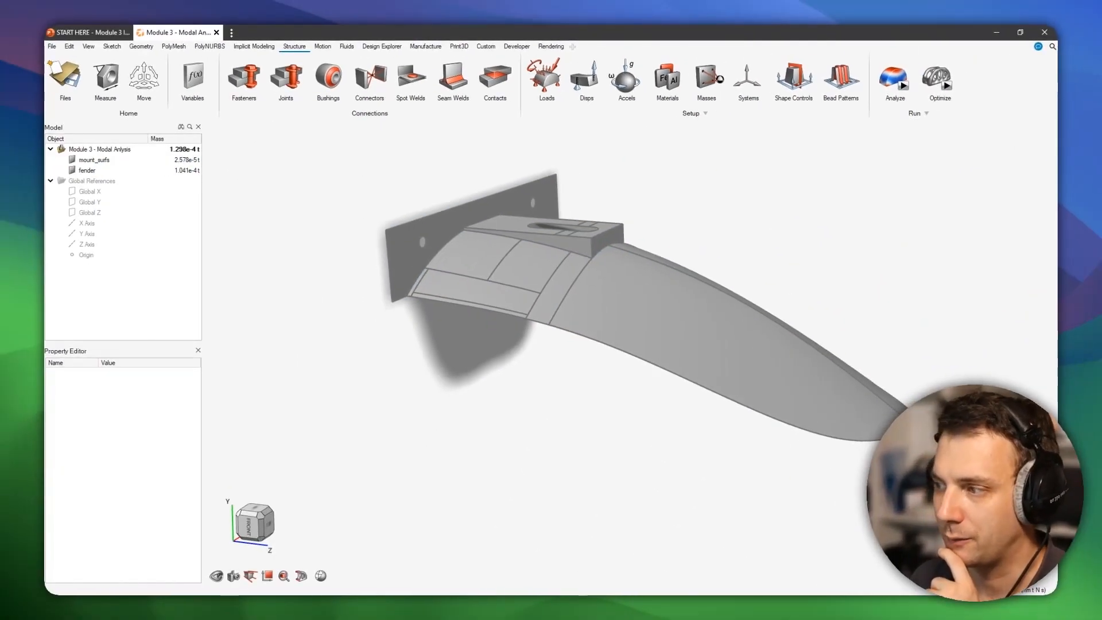
{"action": "middle_click_drag", "start_coordinate": [632, 352], "coordinate": [641, 265]}
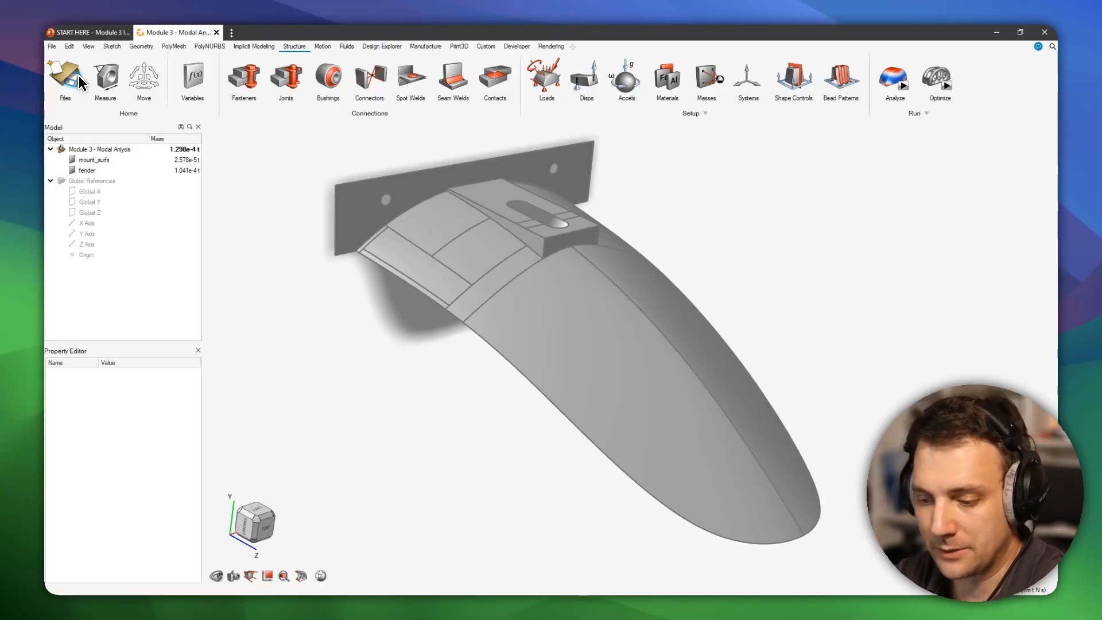
{"action": "mouse_move", "coordinate": [791, 325]}
{"action": "middle_mouse_down"}
{"action": "mouse_move", "coordinate": [680, 249]}
{"action": "mouse_move", "coordinate": [833, 291]}
{"action": "middle_mouse_up"}
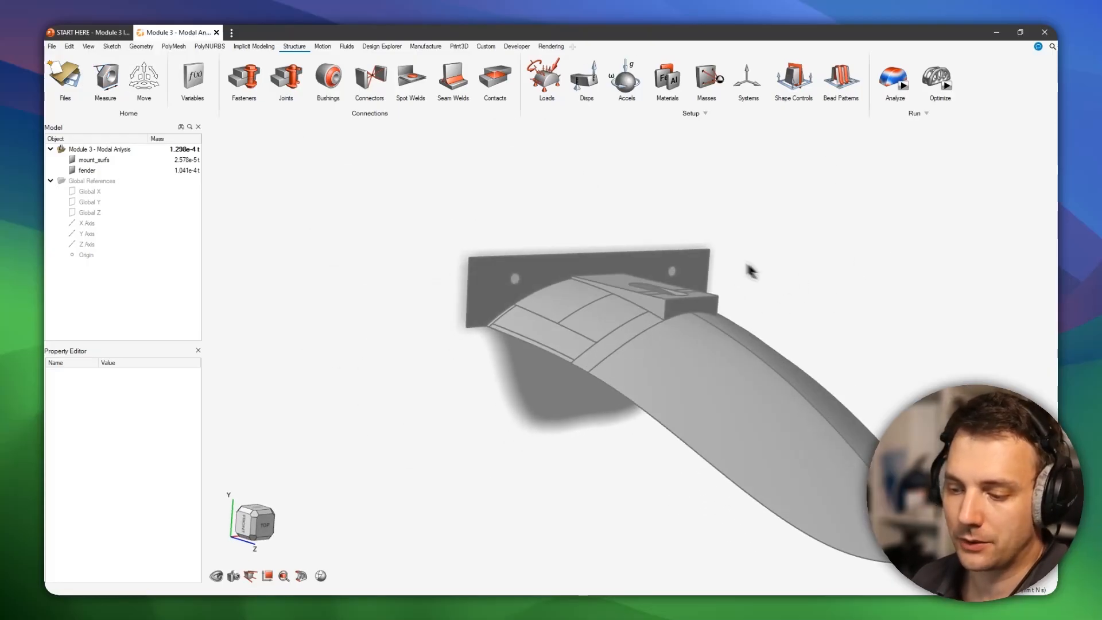
{"action": "right_click_drag", "start_coordinate": [746, 263], "coordinate": [652, 231]}
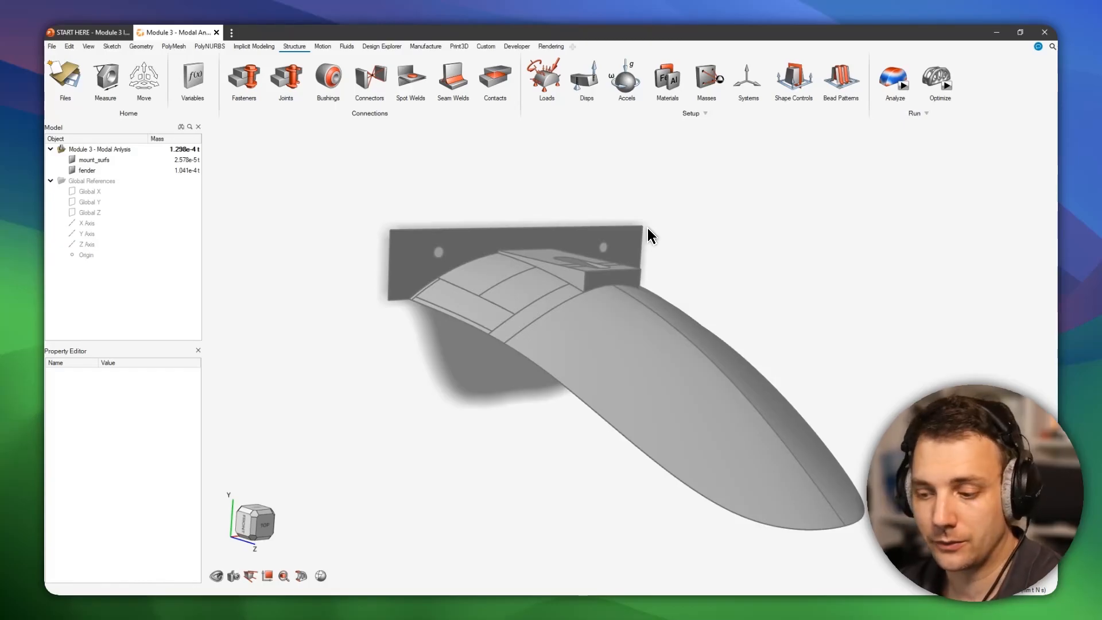
{"action": "mouse_move", "coordinate": [682, 410]}
{"action": "middle_mouse_down"}
{"action": "mouse_move", "coordinate": [686, 386]}
{"action": "mouse_move", "coordinate": [729, 370]}
{"action": "middle_mouse_up"}
{"action": "mouse_move", "coordinate": [698, 330]}
{"action": "middle_mouse_down"}
{"action": "mouse_move", "coordinate": [711, 310]}
{"action": "mouse_move", "coordinate": [620, 302]}
{"action": "mouse_move", "coordinate": [631, 318]}
{"action": "mouse_move", "coordinate": [595, 500]}
{"action": "mouse_move", "coordinate": [560, 466]}
{"action": "mouse_move", "coordinate": [551, 389]}
{"action": "middle_mouse_up"}
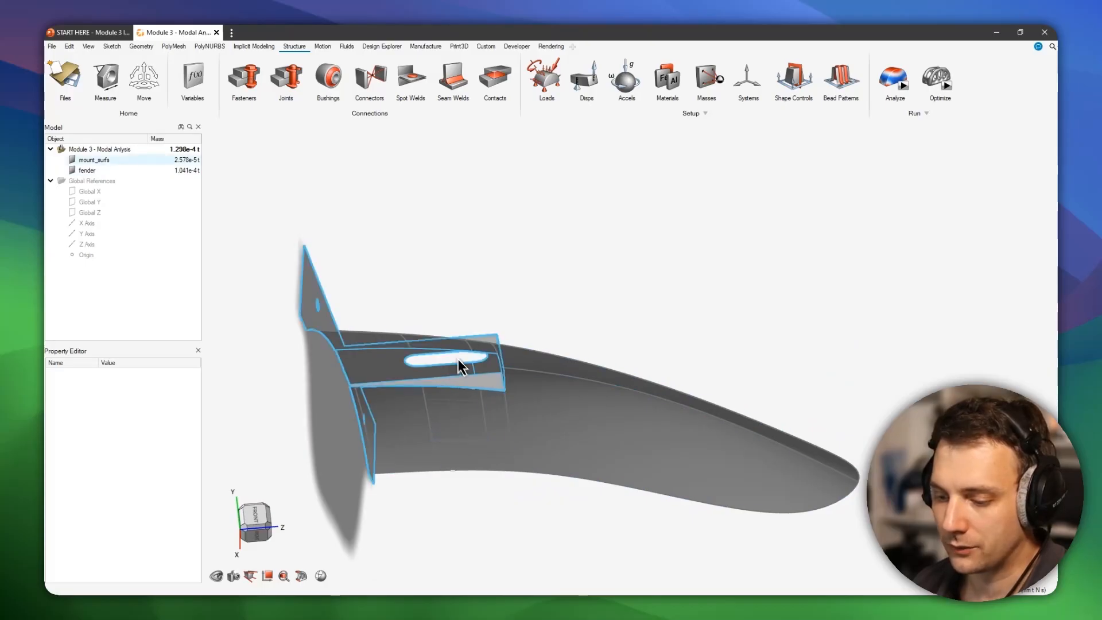
{"action": "scroll", "coordinate": [473, 346], "scroll_direction": "up", "scroll_amount": 3}
{"action": "middle_click_drag", "start_coordinate": [734, 331], "coordinate": [706, 363]}
{"action": "mouse_move", "coordinate": [773, 317]}
{"action": "middle_mouse_down"}
{"action": "mouse_move", "coordinate": [748, 352]}
{"action": "mouse_move", "coordinate": [762, 331]}
{"action": "mouse_move", "coordinate": [784, 336]}
{"action": "middle_mouse_up"}
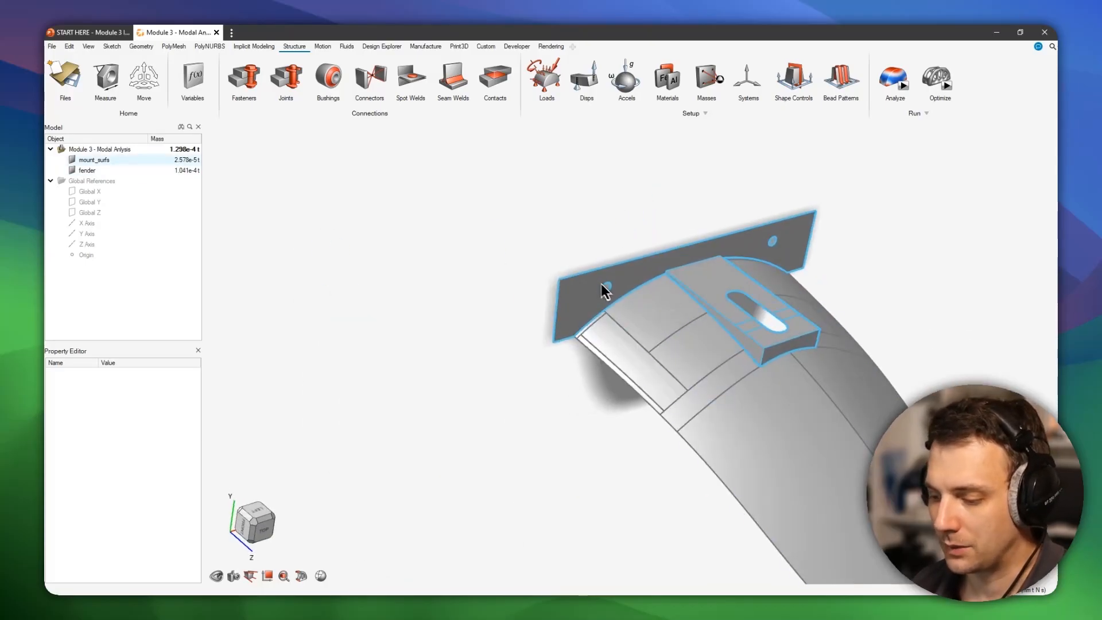
{"action": "mouse_move", "coordinate": [807, 238]}
{"action": "middle_mouse_down"}
{"action": "mouse_move", "coordinate": [861, 337]}
{"action": "mouse_move", "coordinate": [826, 246]}
{"action": "mouse_move", "coordinate": [867, 283]}
{"action": "mouse_move", "coordinate": [790, 327]}
{"action": "mouse_move", "coordinate": [780, 317]}
{"action": "middle_mouse_up"}
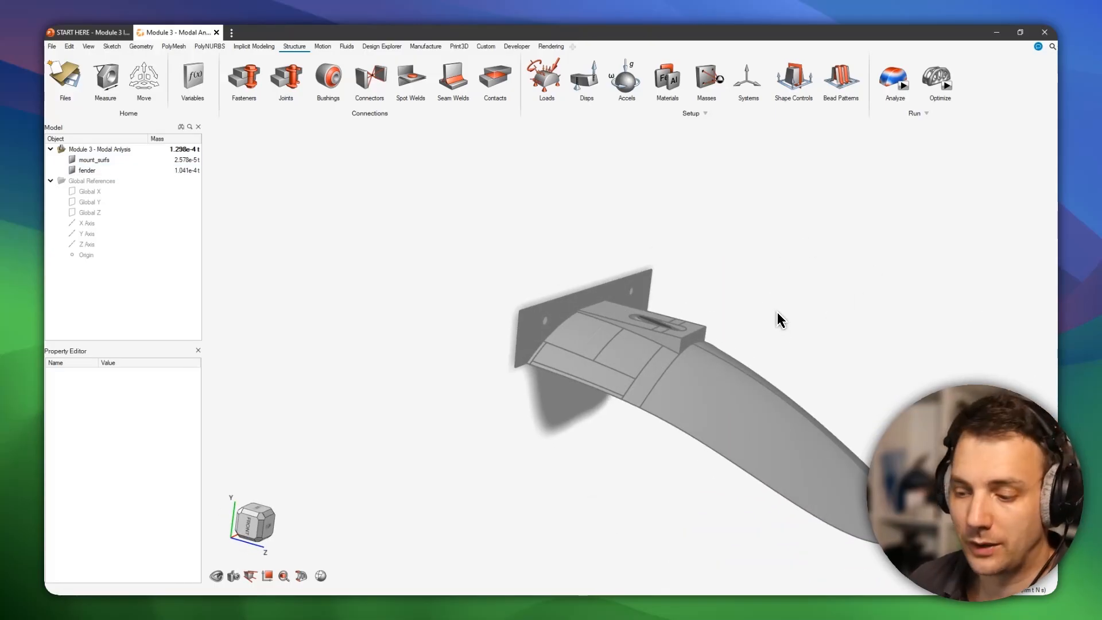
{"action": "middle_click_drag", "start_coordinate": [743, 345], "coordinate": [709, 270]}
{"action": "right_click_drag", "start_coordinate": [767, 300], "coordinate": [731, 297]}
{"action": "mouse_move", "coordinate": [731, 297]}
{"action": "middle_mouse_down"}
{"action": "mouse_move", "coordinate": [719, 314]}
{"action": "mouse_move", "coordinate": [702, 267]}
{"action": "middle_mouse_up"}
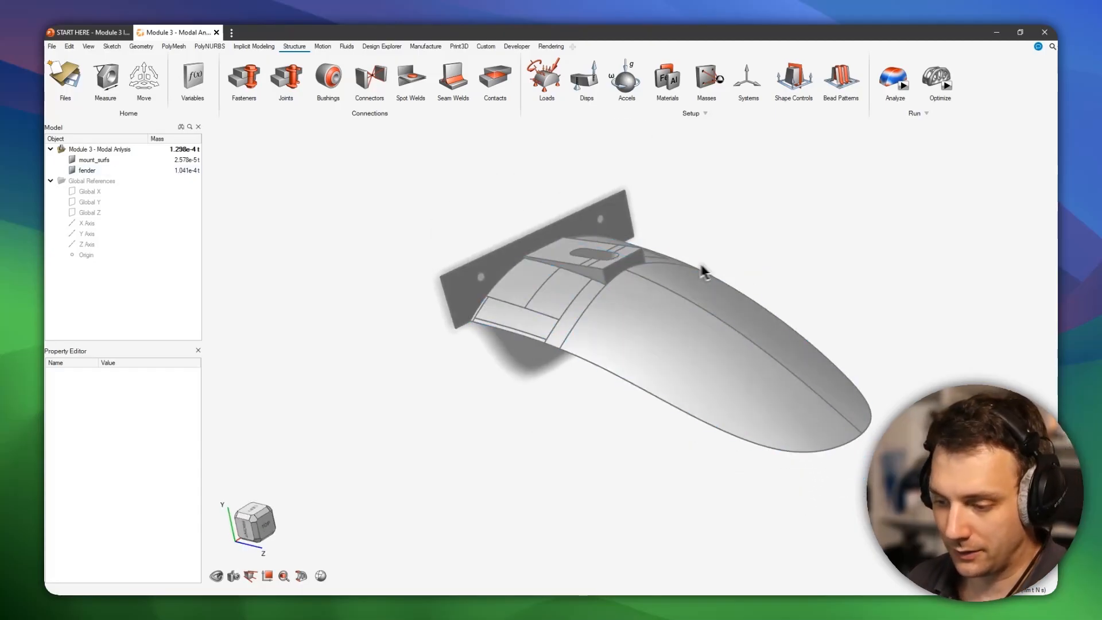
- Place a support on the mounting plate's hole on the negative X side
{"action": "scroll", "coordinate": [643, 255], "scroll_direction": "up", "scroll_amount": 1}
{"action": "scroll", "coordinate": [648, 261], "scroll_direction": "up", "scroll_amount": 2}
{"action": "middle_click_drag", "start_coordinate": [793, 391], "coordinate": [756, 428]}
{"action": "scroll", "coordinate": [746, 424], "scroll_direction": "down", "scroll_amount": 2}
{"action": "scroll", "coordinate": [646, 258], "scroll_direction": "up", "scroll_amount": 3}
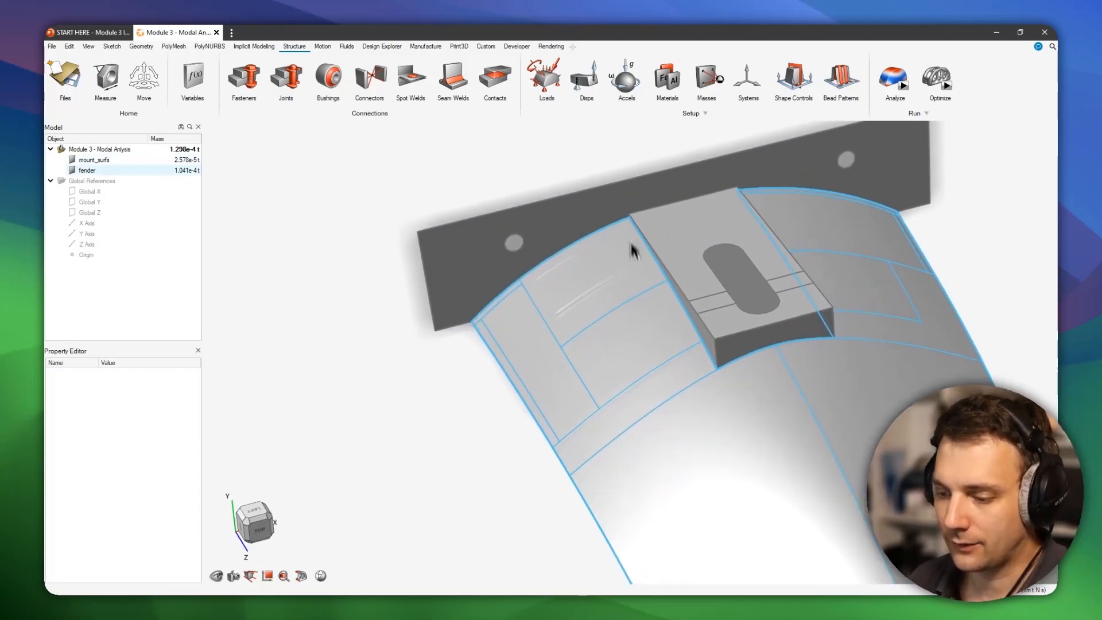
{"action": "right_click_drag", "start_coordinate": [630, 253], "coordinate": [570, 302]}
{"action": "left_click", "coordinate": [544, 92]}
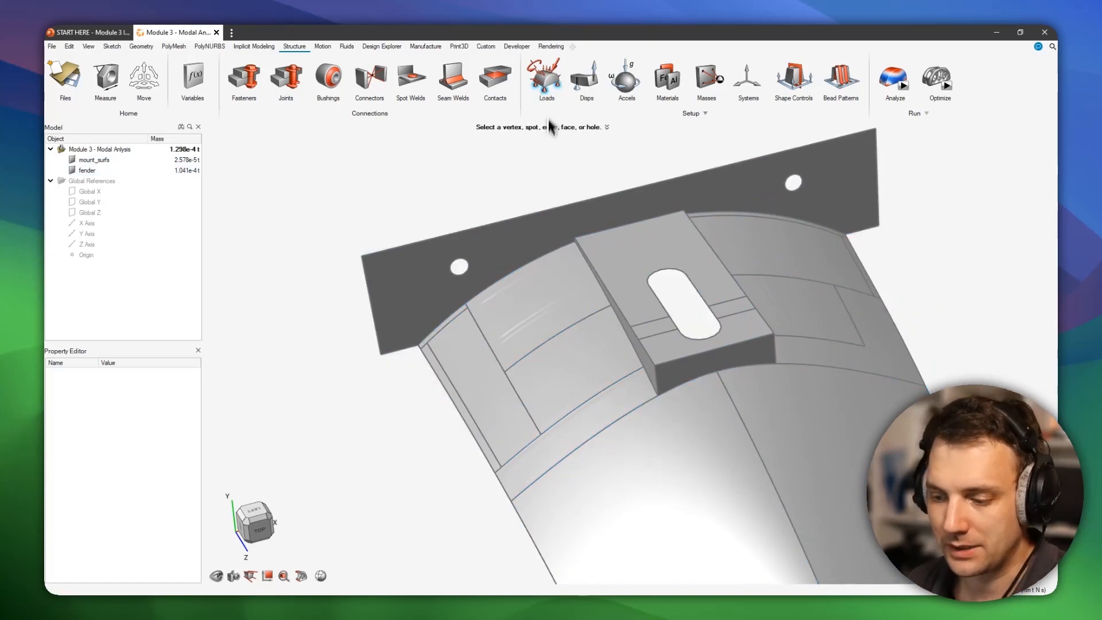
{"action": "scroll", "coordinate": [484, 281], "scroll_direction": "up", "scroll_amount": 2}
{"action": "scroll", "coordinate": [487, 285], "scroll_direction": "up", "scroll_amount": 5}
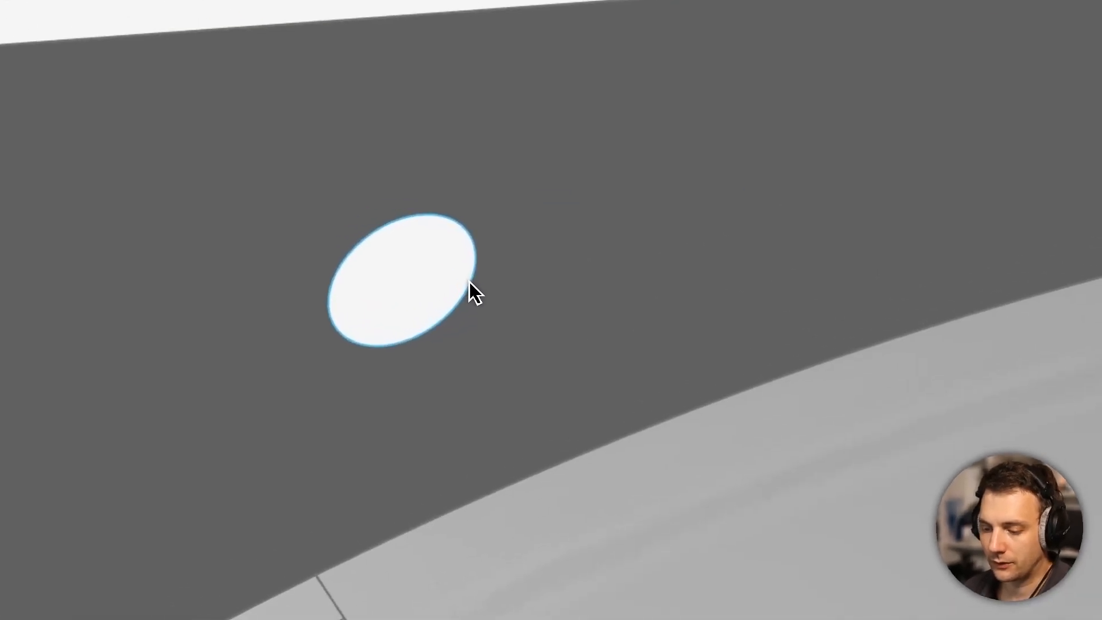
{"action": "left_click", "coordinate": [475, 286]}
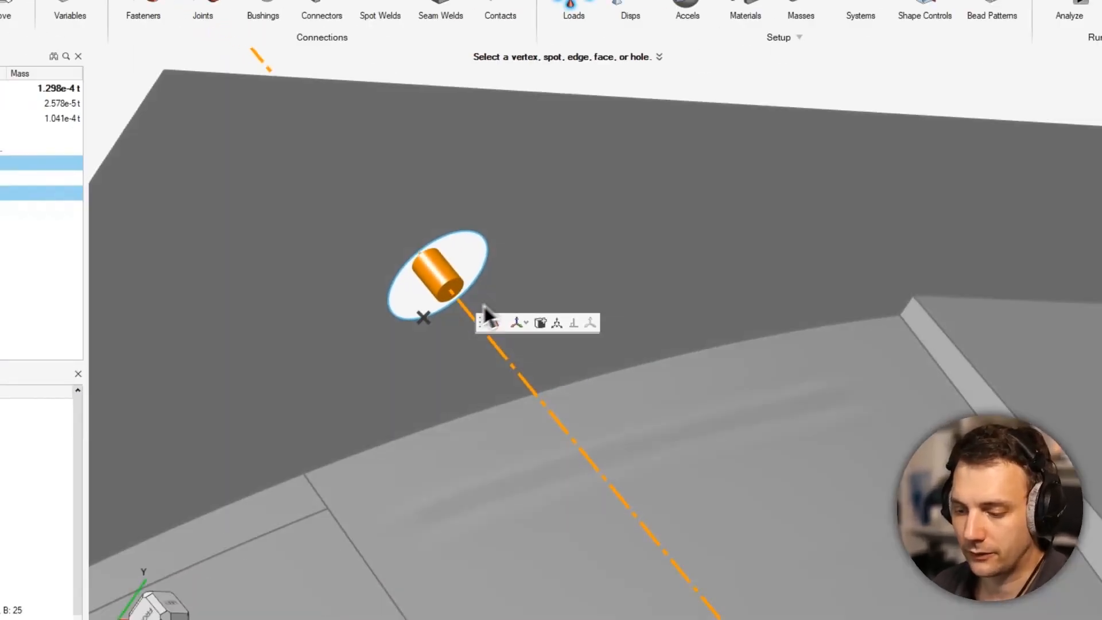
- Move the first hole's support 1.0 mm along Z off the hole centre so it acts as a point support
{"action": "middle_click_drag", "start_coordinate": [484, 305], "coordinate": [454, 261]}
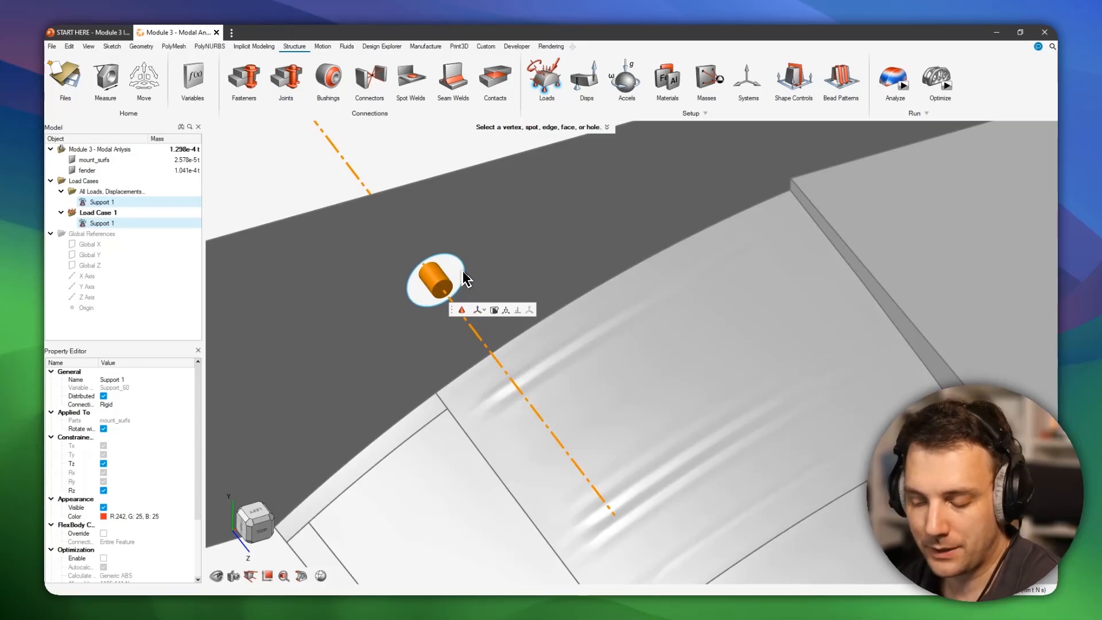
{"action": "scroll", "coordinate": [462, 275], "scroll_direction": "up", "scroll_amount": 3}
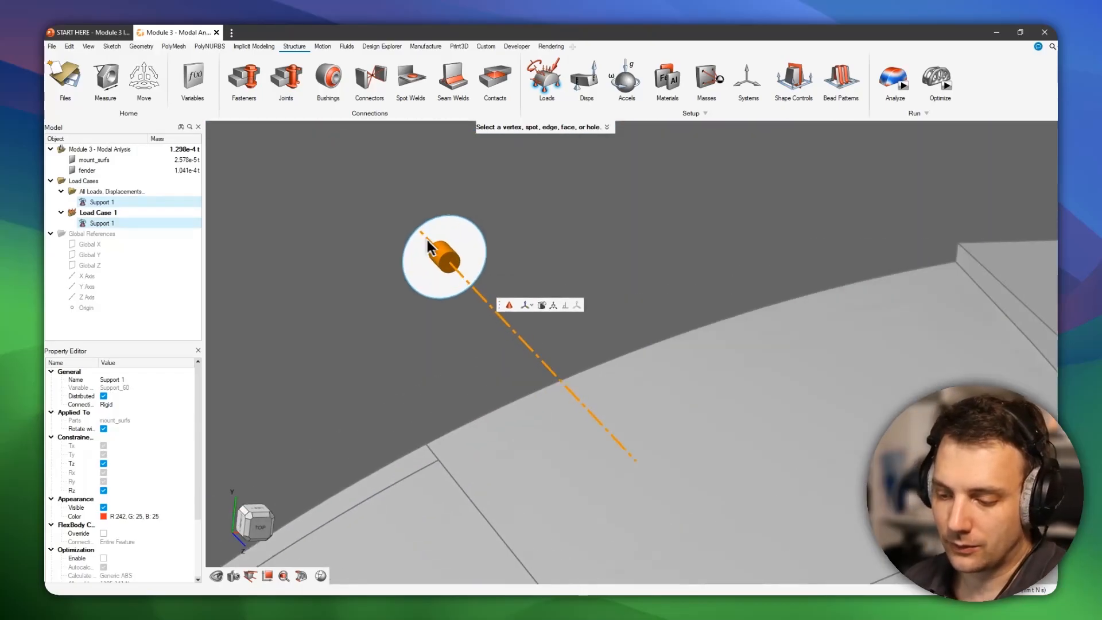
{"action": "scroll", "coordinate": [427, 240], "scroll_direction": "up", "scroll_amount": 1}
{"action": "left_click", "coordinate": [445, 255]}
{"action": "middle_click_drag", "start_coordinate": [447, 273], "coordinate": [478, 294]}
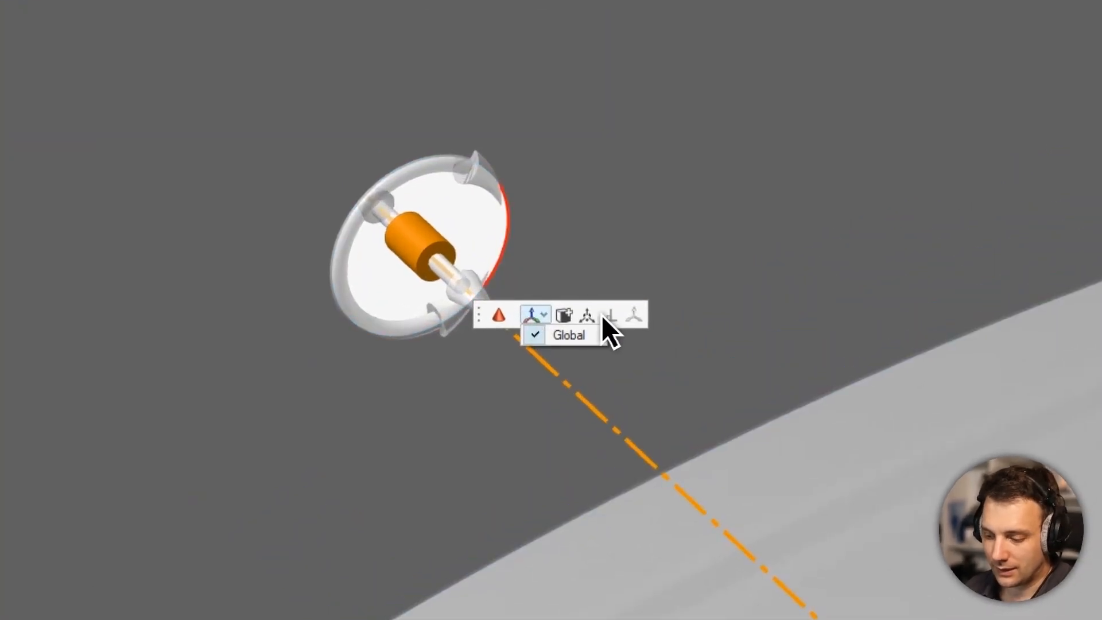
{"action": "left_click", "coordinate": [591, 316]}
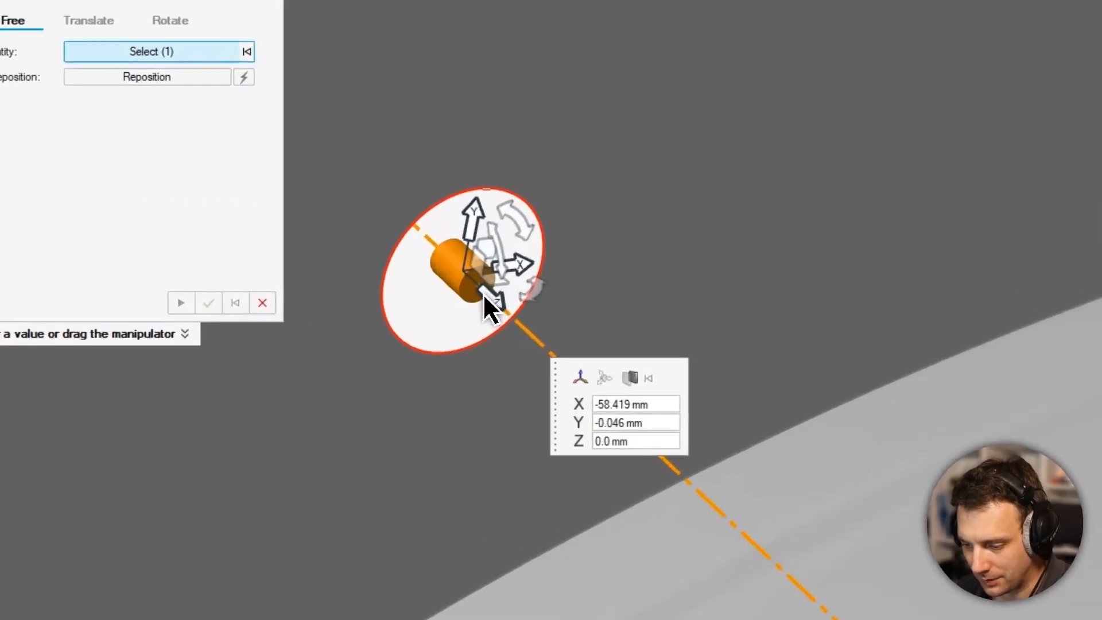
{"action": "left_click", "coordinate": [489, 296]}
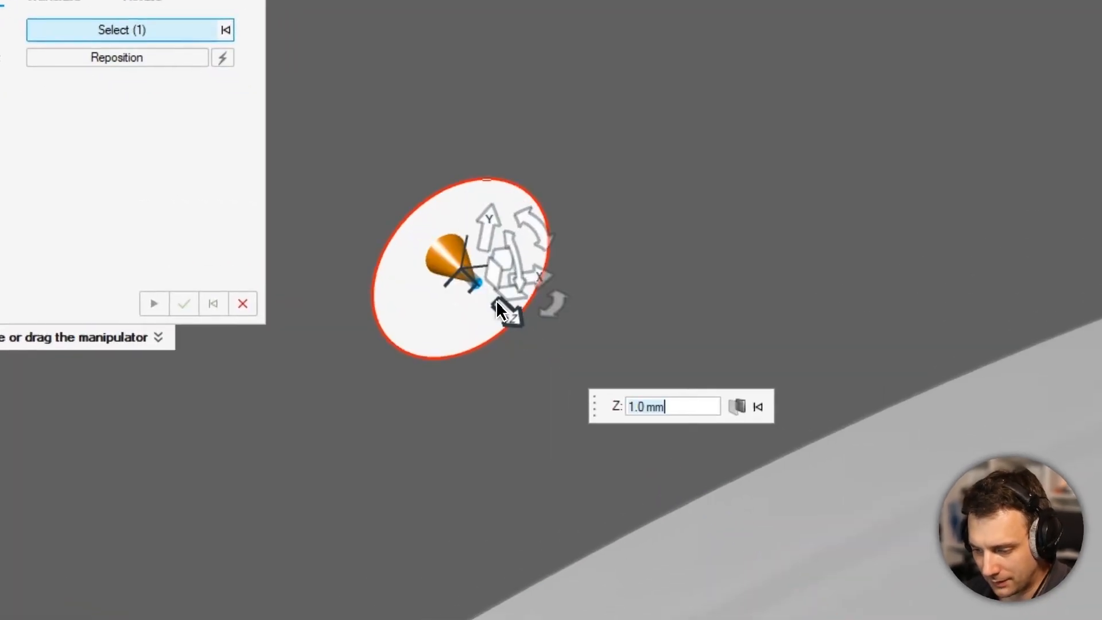
{"action": "left_click", "coordinate": [506, 306]}
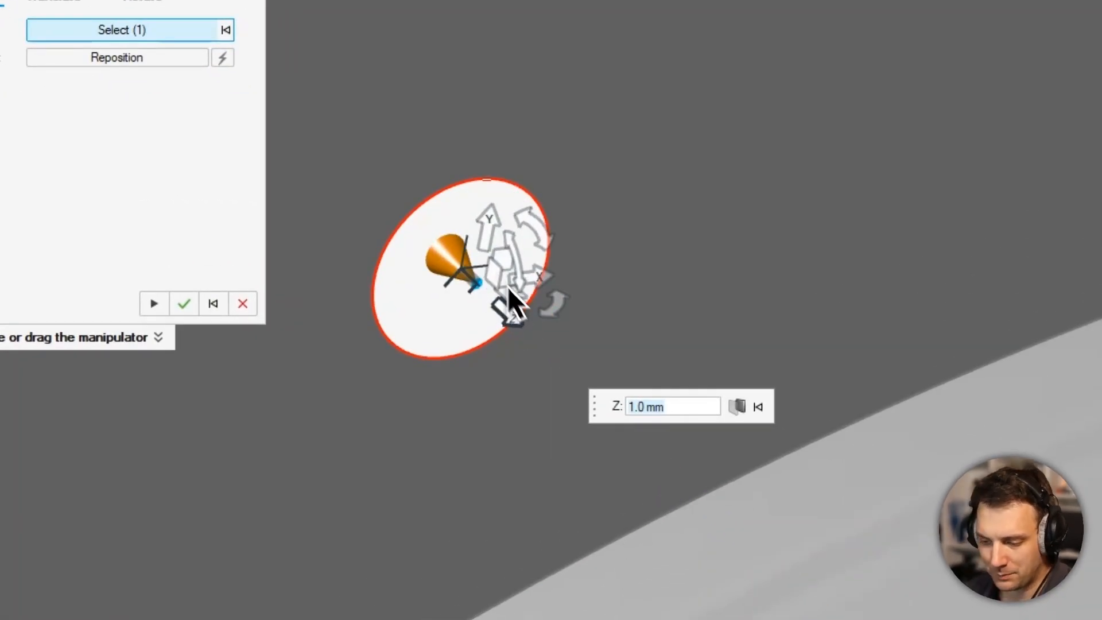
{"action": "right_click", "coordinate": [624, 222]}
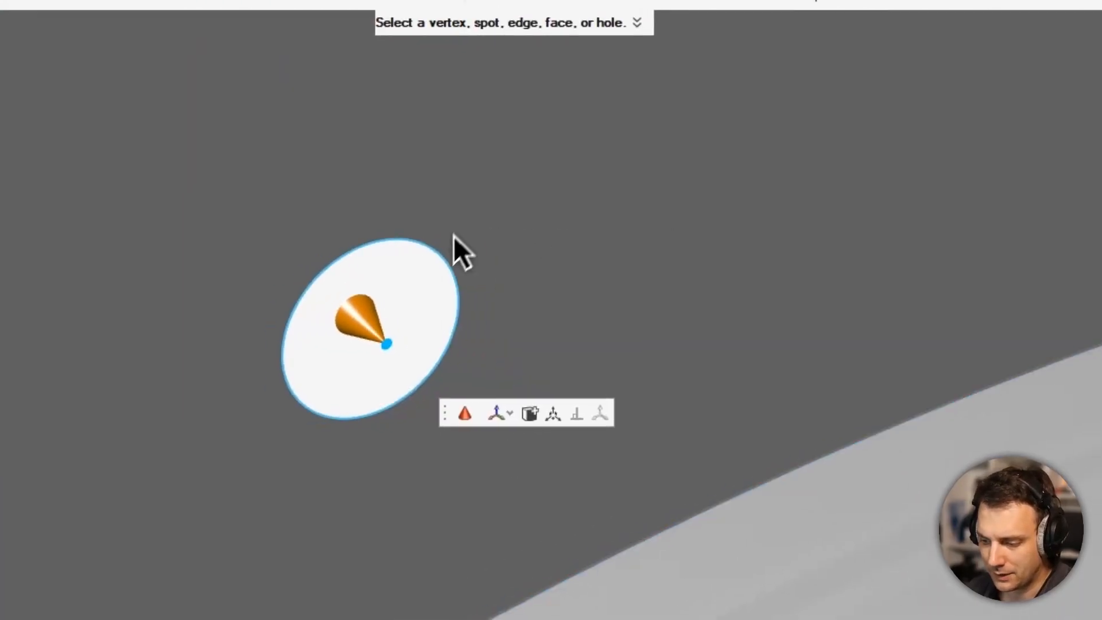
- Release the Rx, Ry and Rz rotations of the first hole's support, leaving only its three translations constrained
{"action": "left_click", "coordinate": [483, 253]}
{"action": "middle_click_drag", "start_coordinate": [511, 268], "coordinate": [444, 347]}
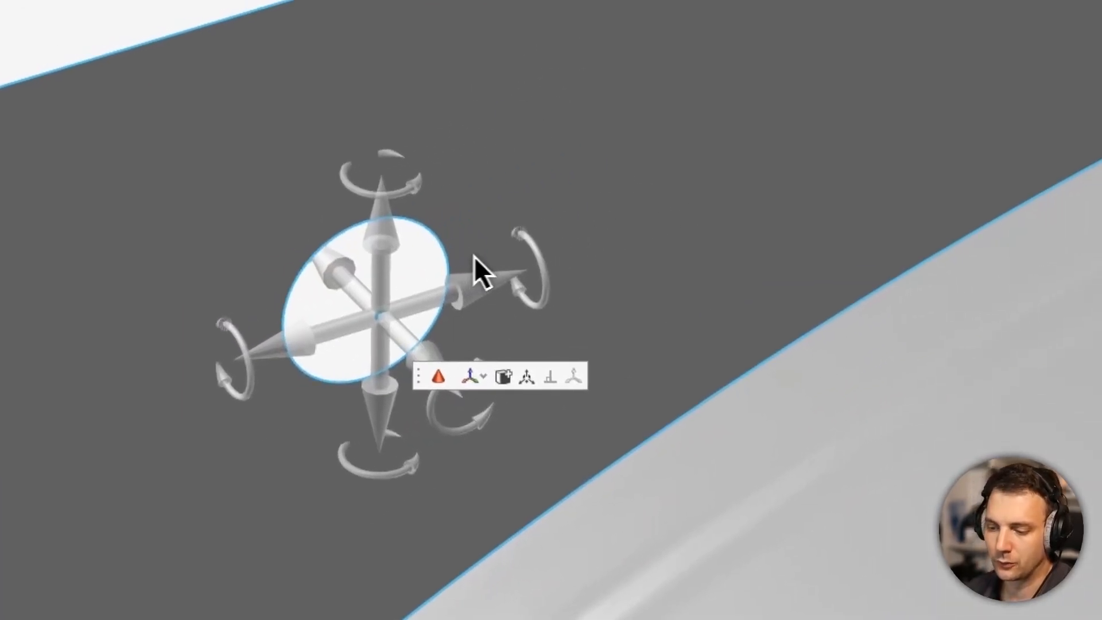
{"action": "left_click", "coordinate": [538, 262]}
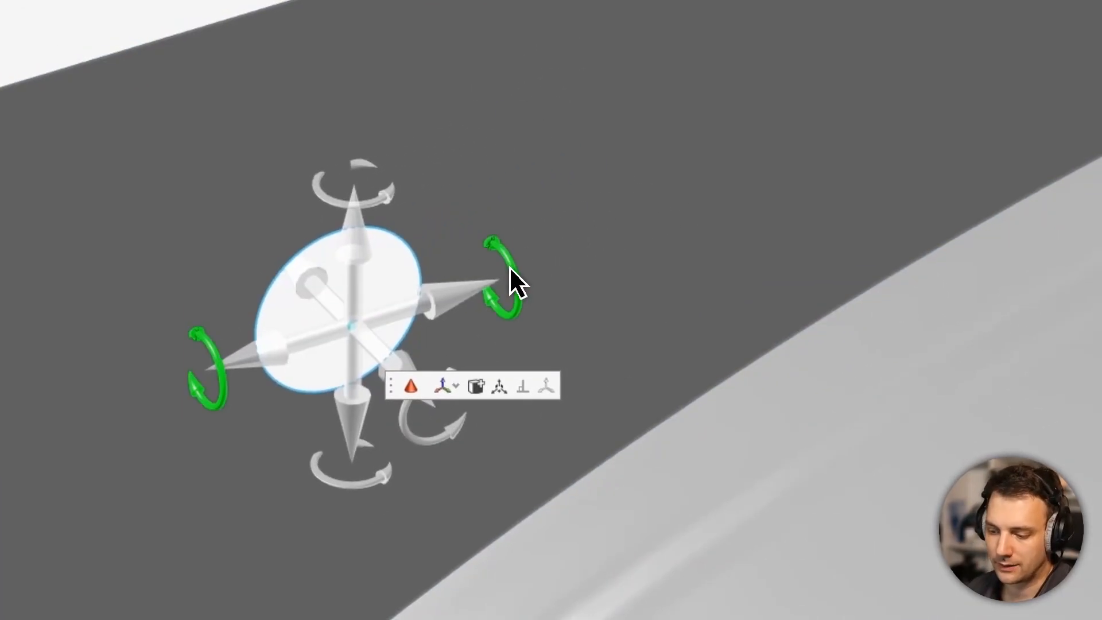
{"action": "left_click", "coordinate": [448, 256]}
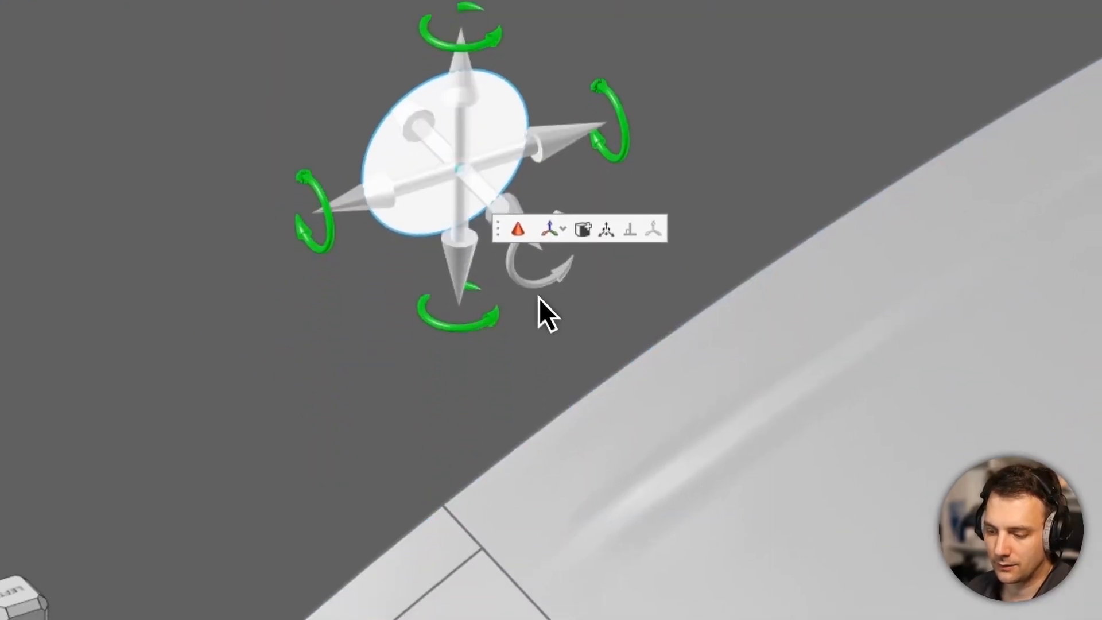
{"action": "left_click", "coordinate": [549, 510]}
{"action": "scroll", "coordinate": [548, 510], "scroll_direction": "down", "scroll_amount": 1}
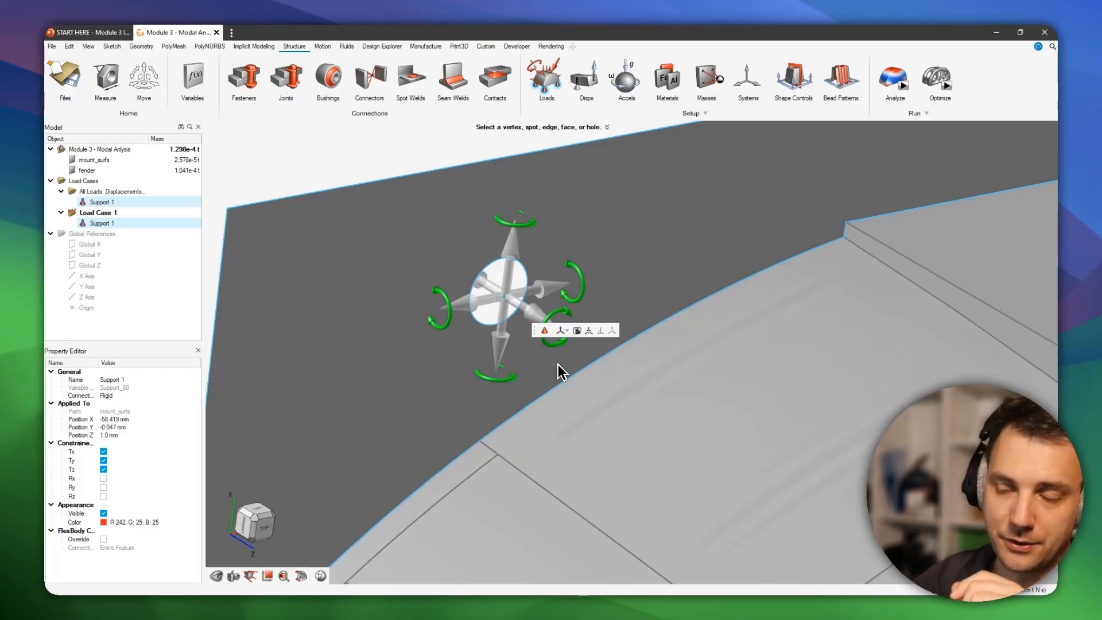
{"action": "left_click", "coordinate": [560, 357]}
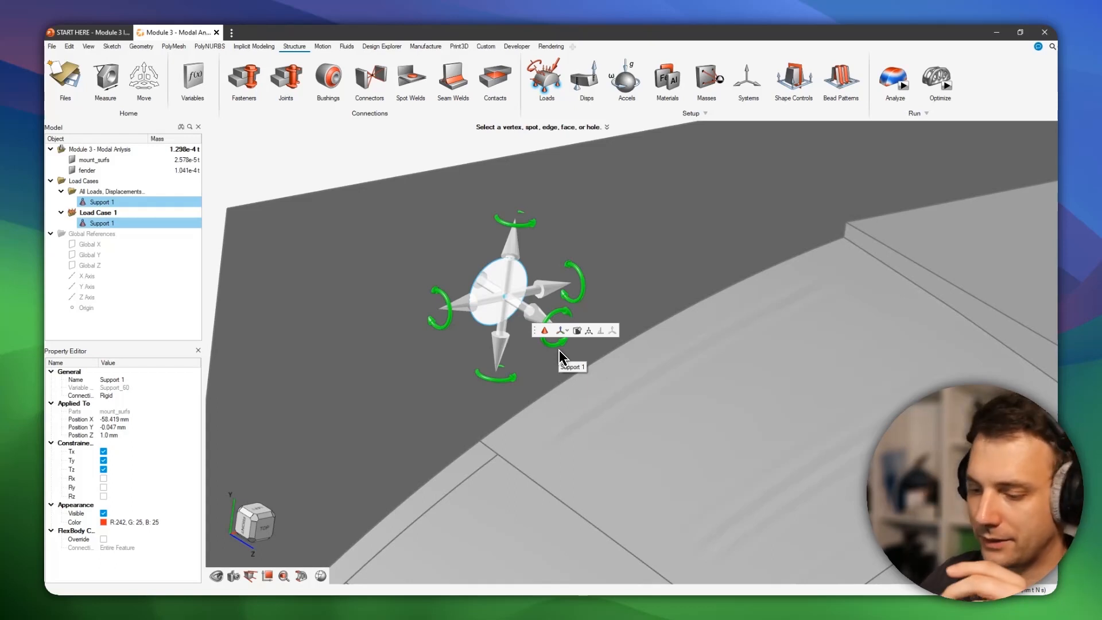
- Add a support to the mounting plate's other hole, on the positive X side
{"action": "scroll", "coordinate": [684, 273], "scroll_direction": "down", "scroll_amount": 3}
{"action": "right_click_drag", "start_coordinate": [884, 287], "coordinate": [685, 274]}
{"action": "right_click_drag", "start_coordinate": [855, 178], "coordinate": [664, 248]}
{"action": "scroll", "coordinate": [669, 276], "scroll_direction": "up", "scroll_amount": 5}
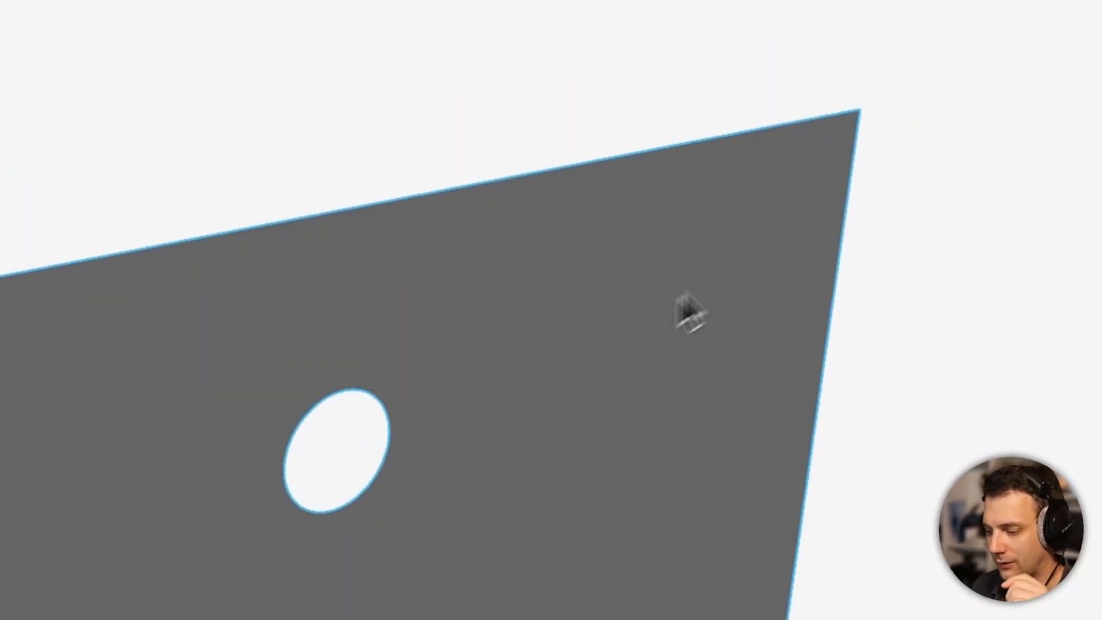
{"action": "scroll", "coordinate": [681, 296], "scroll_direction": "up", "scroll_amount": 2}
{"action": "scroll", "coordinate": [656, 352], "scroll_direction": "up", "scroll_amount": 3}
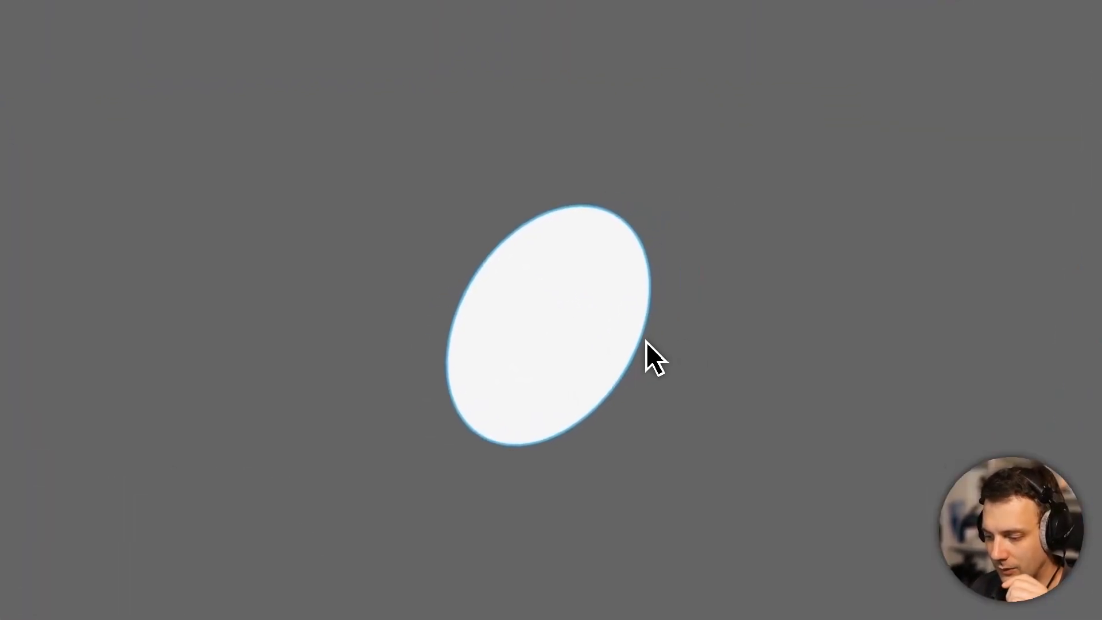
{"action": "left_click", "coordinate": [639, 344]}
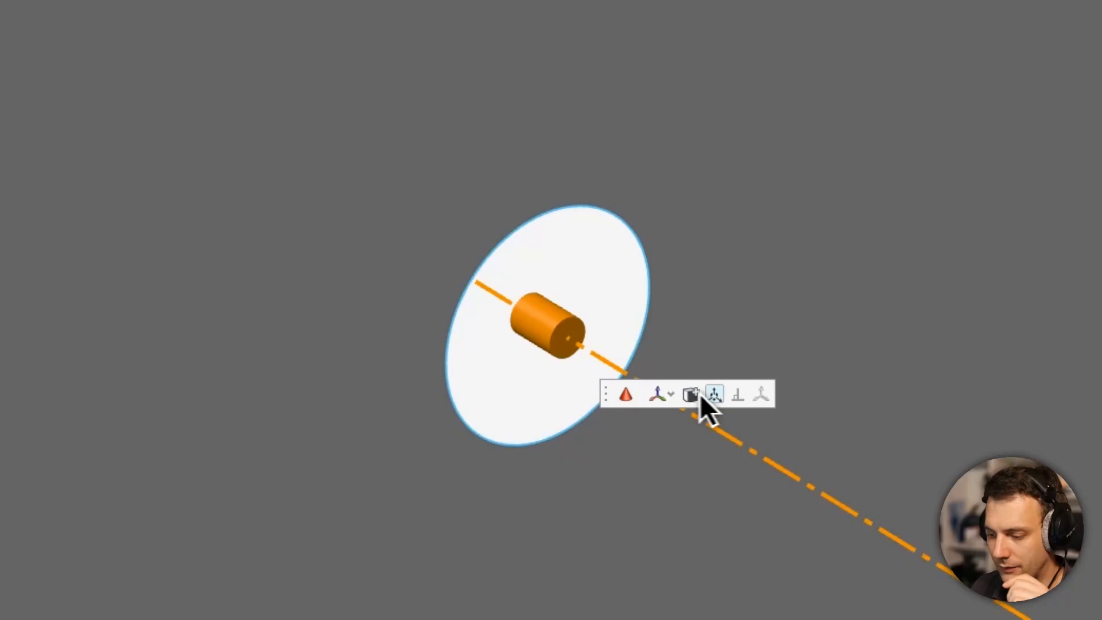
- Offset the second hole's support by 1.0 mm along Z from the hole centre
{"action": "left_click", "coordinate": [715, 395]}
{"action": "left_click_drag", "start_coordinate": [593, 361], "coordinate": [613, 372]}
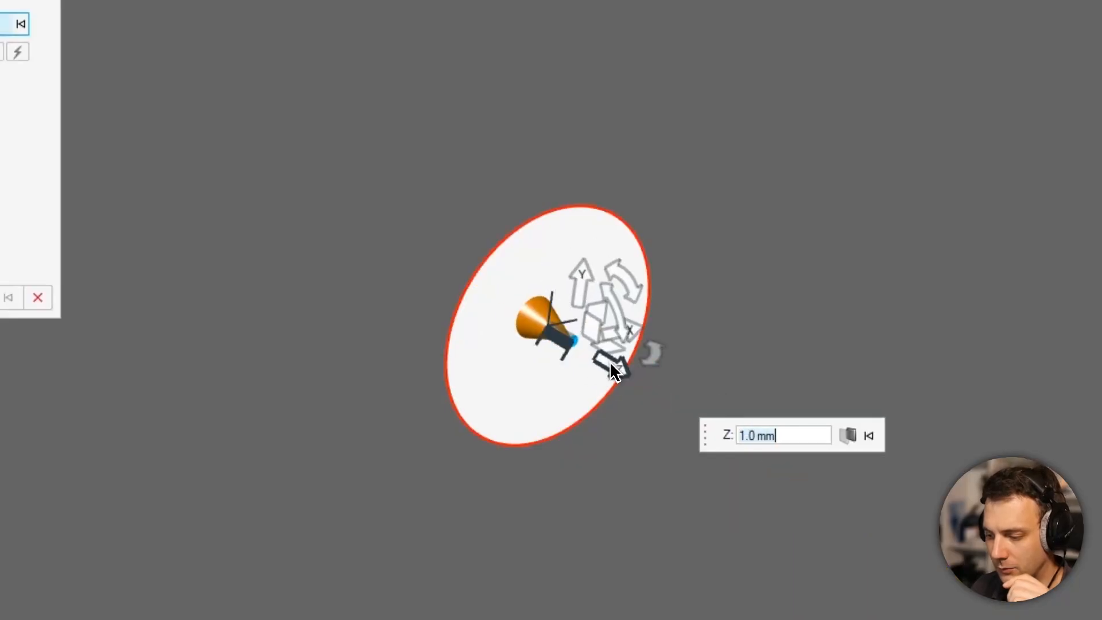
{"action": "right_click", "coordinate": [845, 254]}
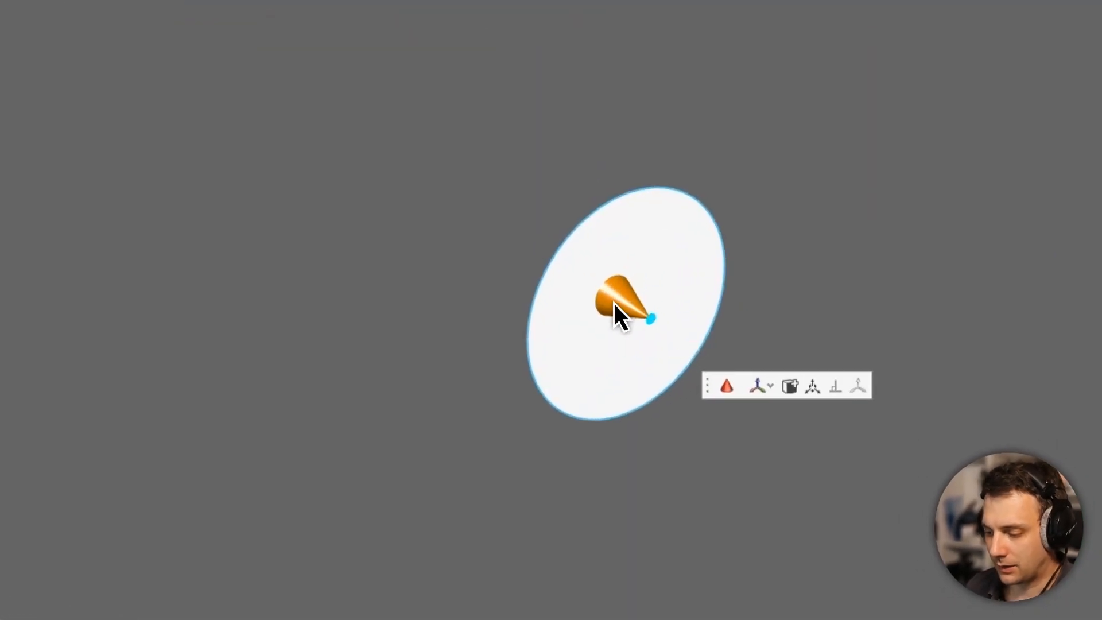
- Free all three rotations of the second hole's support while keeping its translations constrained
{"action": "left_click", "coordinate": [613, 304]}
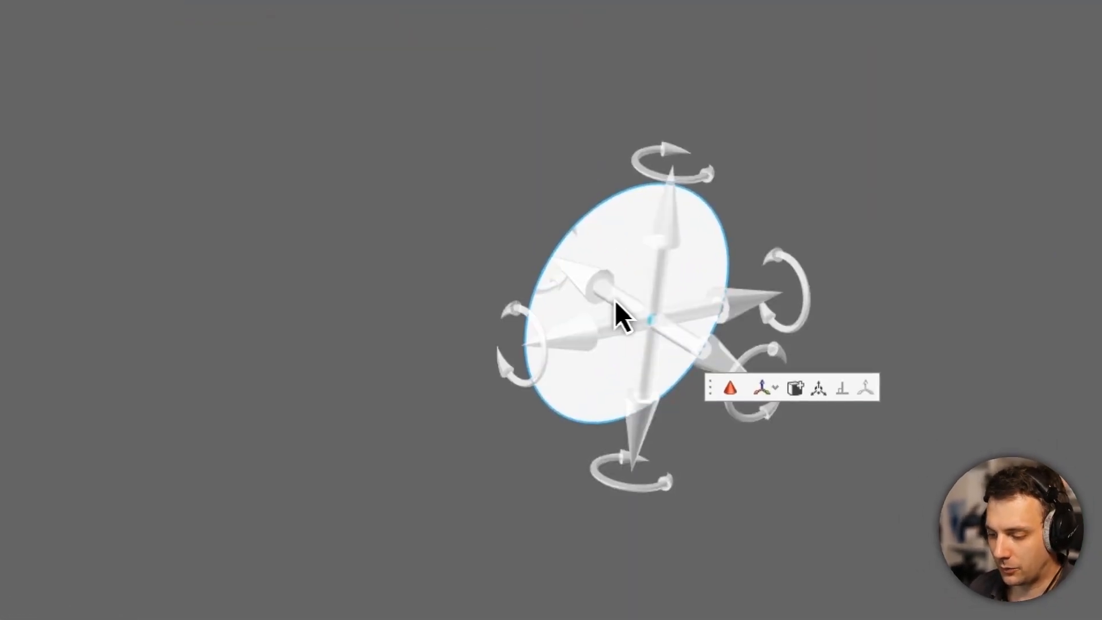
{"action": "left_click", "coordinate": [640, 246]}
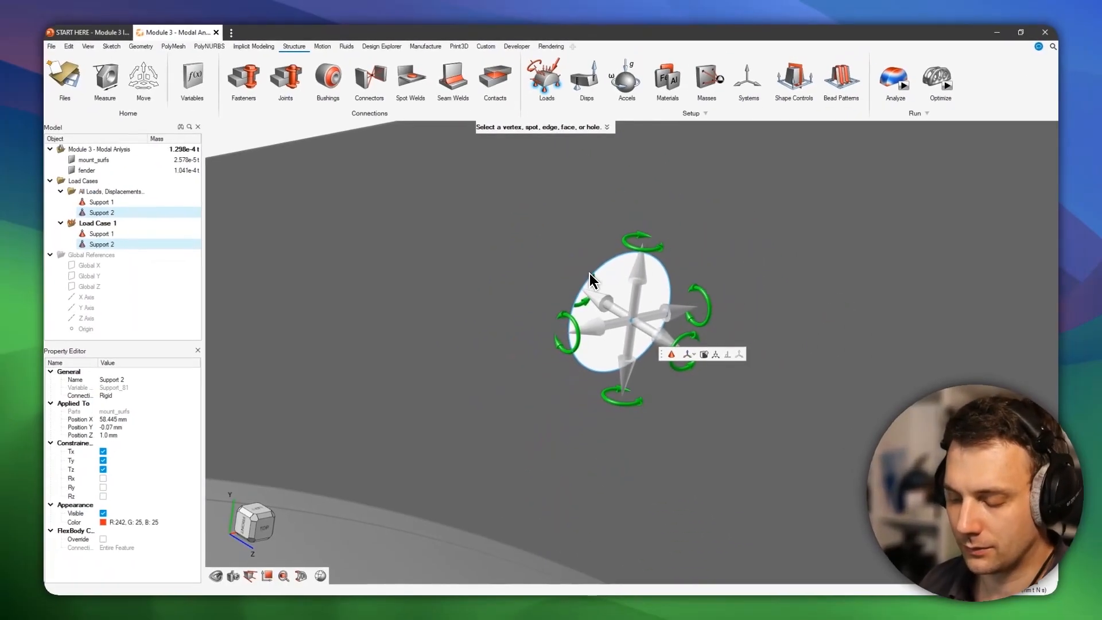
- Close the second hole's support and examine both hole supports and the slotted mount block on the fender
{"action": "scroll", "coordinate": [679, 249], "scroll_direction": "down", "scroll_amount": 4}
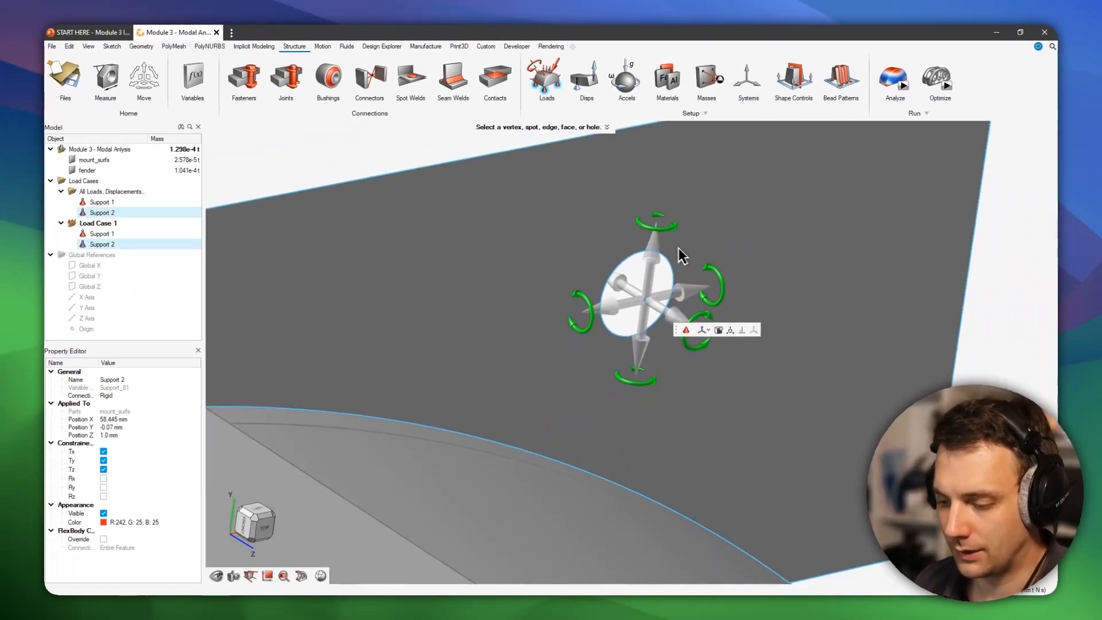
{"action": "middle_click_drag", "start_coordinate": [688, 253], "coordinate": [670, 261]}
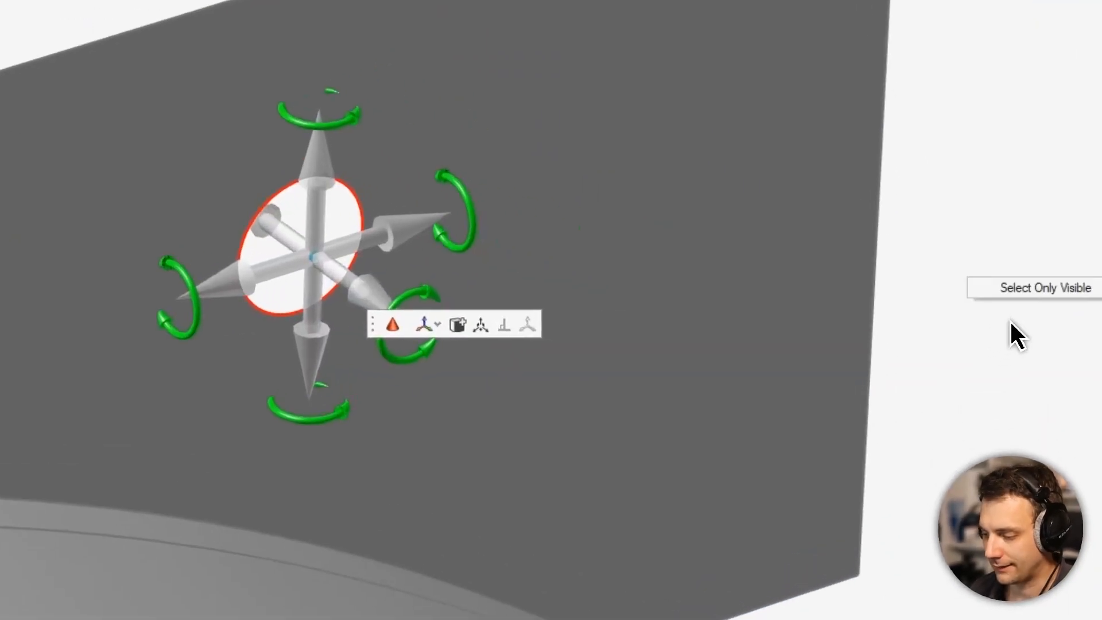
{"action": "right_click", "coordinate": [968, 319]}
{"action": "left_click", "coordinate": [940, 319]}
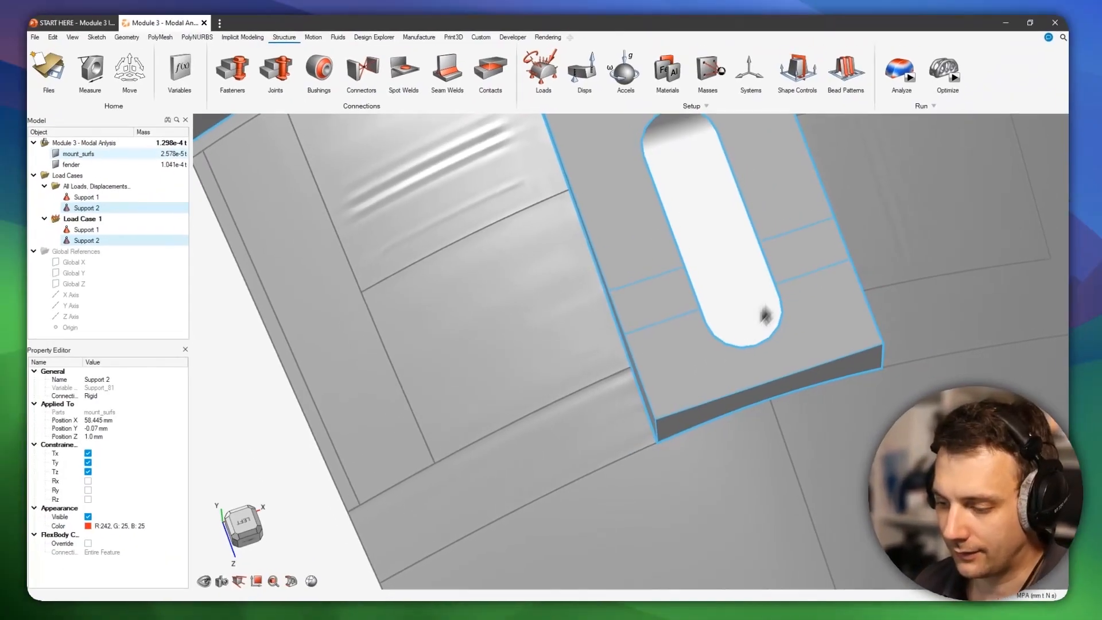
{"action": "scroll", "coordinate": [757, 303], "scroll_direction": "down", "scroll_amount": 2}
{"action": "mouse_move", "coordinate": [772, 363]}
{"action": "middle_mouse_down"}
{"action": "mouse_move", "coordinate": [820, 323]}
{"action": "mouse_move", "coordinate": [701, 337]}
{"action": "mouse_move", "coordinate": [703, 317]}
{"action": "middle_mouse_up"}
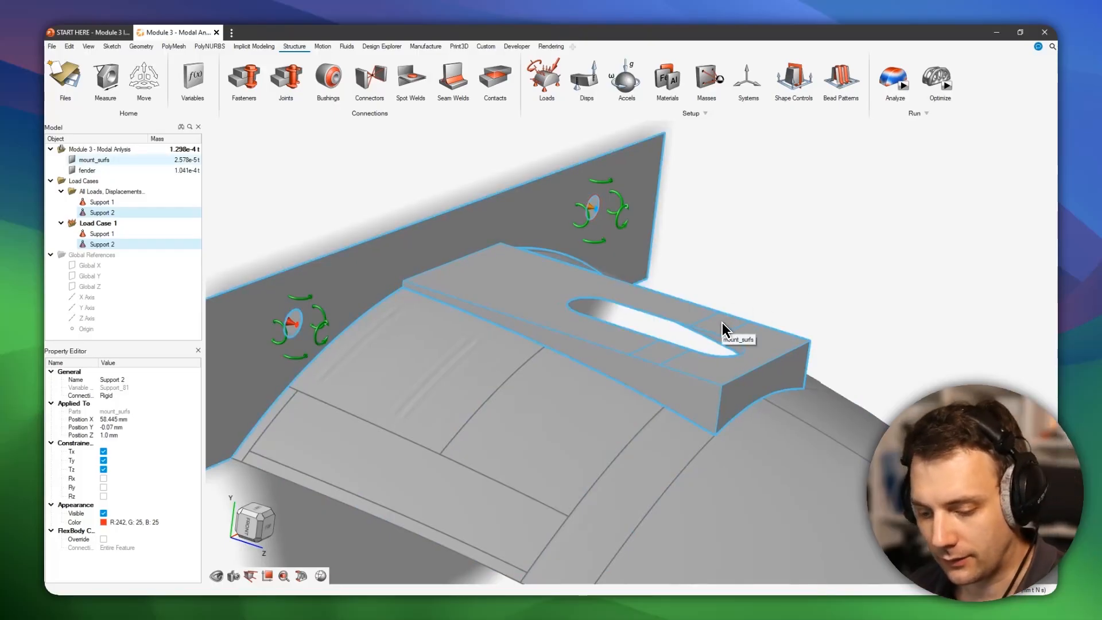
{"action": "middle_click_drag", "start_coordinate": [260, 548], "coordinate": [221, 539]}
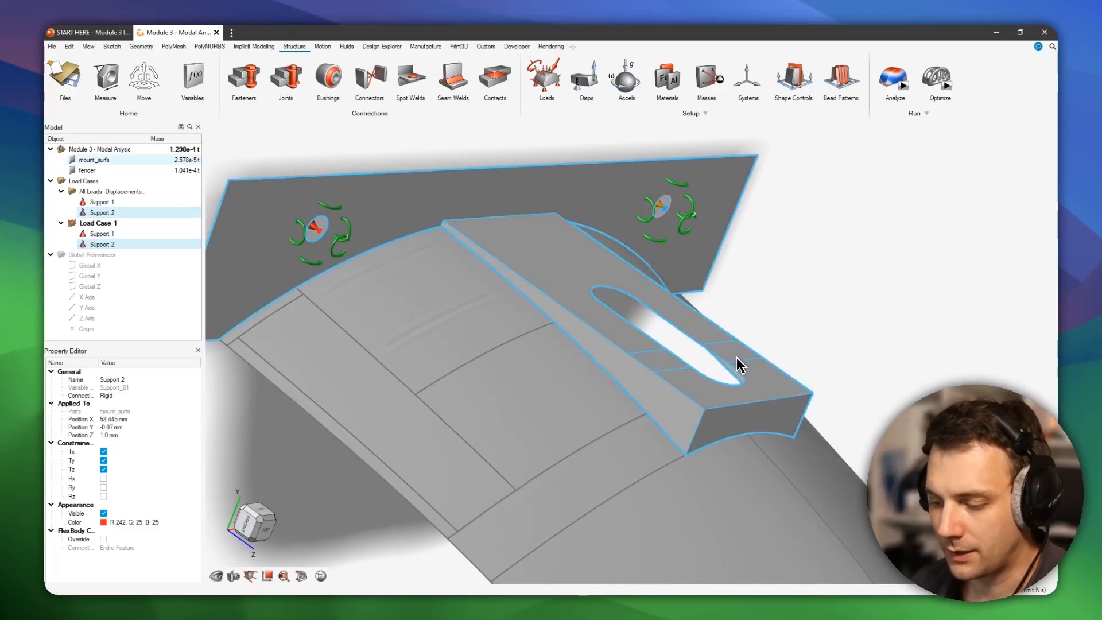
{"action": "middle_click_drag", "start_coordinate": [716, 370], "coordinate": [750, 361]}
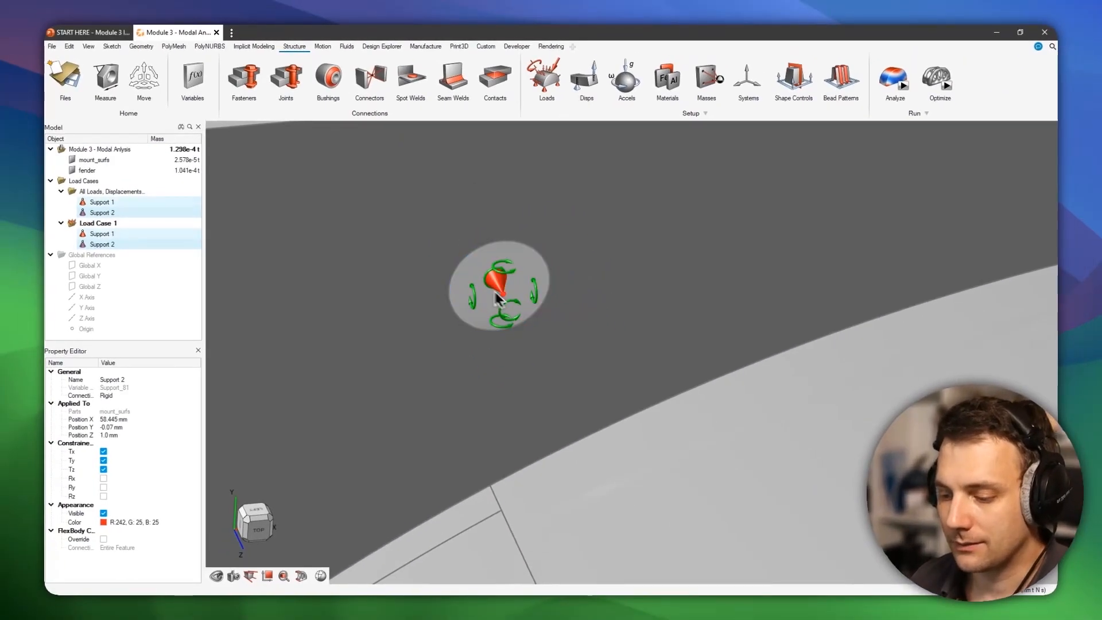
{"action": "scroll", "coordinate": [821, 402], "scroll_direction": "down", "scroll_amount": 5}
{"action": "right_click_drag", "start_coordinate": [825, 404], "coordinate": [655, 262]}
{"action": "scroll", "coordinate": [843, 337], "scroll_direction": "down", "scroll_amount": 1}
{"action": "right_click_drag", "start_coordinate": [846, 338], "coordinate": [763, 322]}
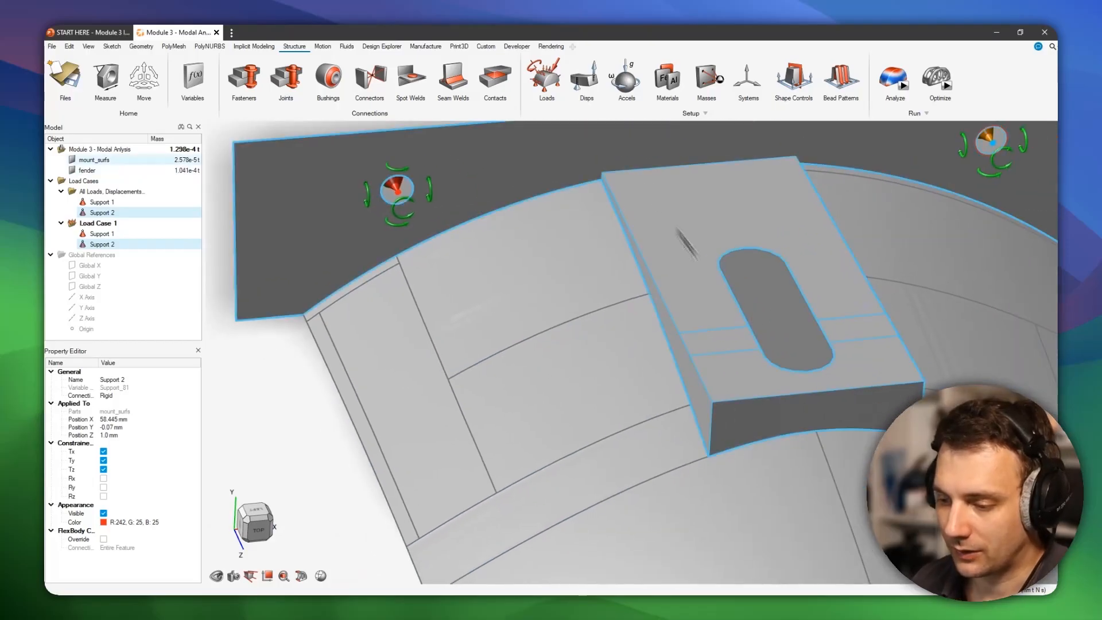
- Start a Flexible connector in the mount block's slot from the two short straight edges on opposite sides near its outer end
{"action": "left_click", "coordinate": [372, 79]}
{"action": "scroll", "coordinate": [814, 330], "scroll_direction": "up", "scroll_amount": 3}
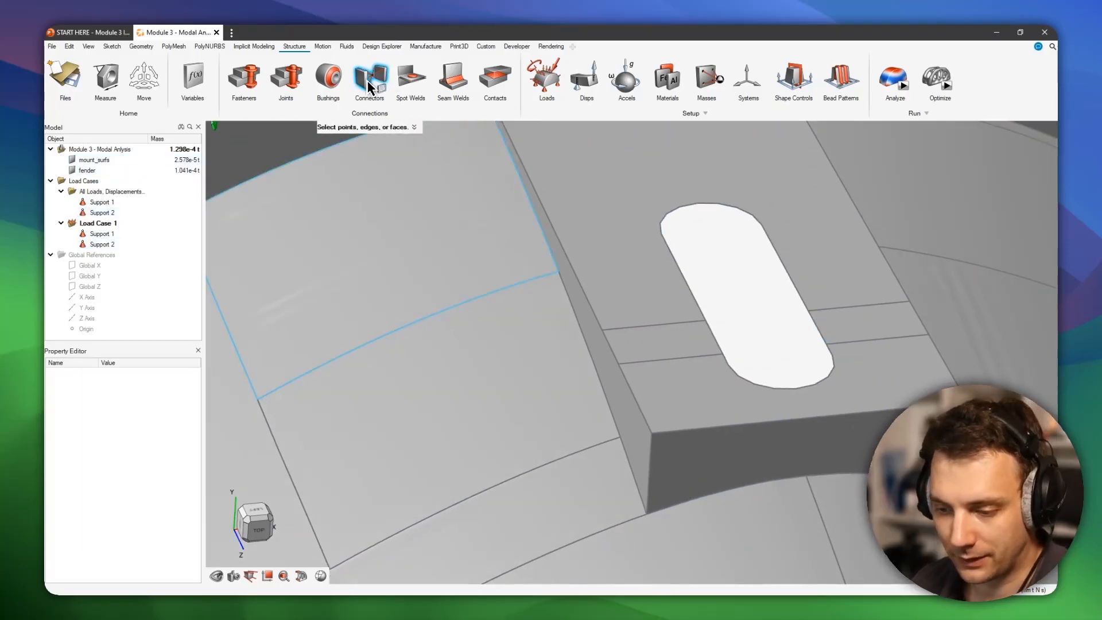
{"action": "scroll", "coordinate": [718, 288], "scroll_direction": "up", "scroll_amount": 2}
{"action": "middle_click_drag", "start_coordinate": [632, 351], "coordinate": [755, 345]}
{"action": "right_click_drag", "start_coordinate": [777, 379], "coordinate": [713, 290]}
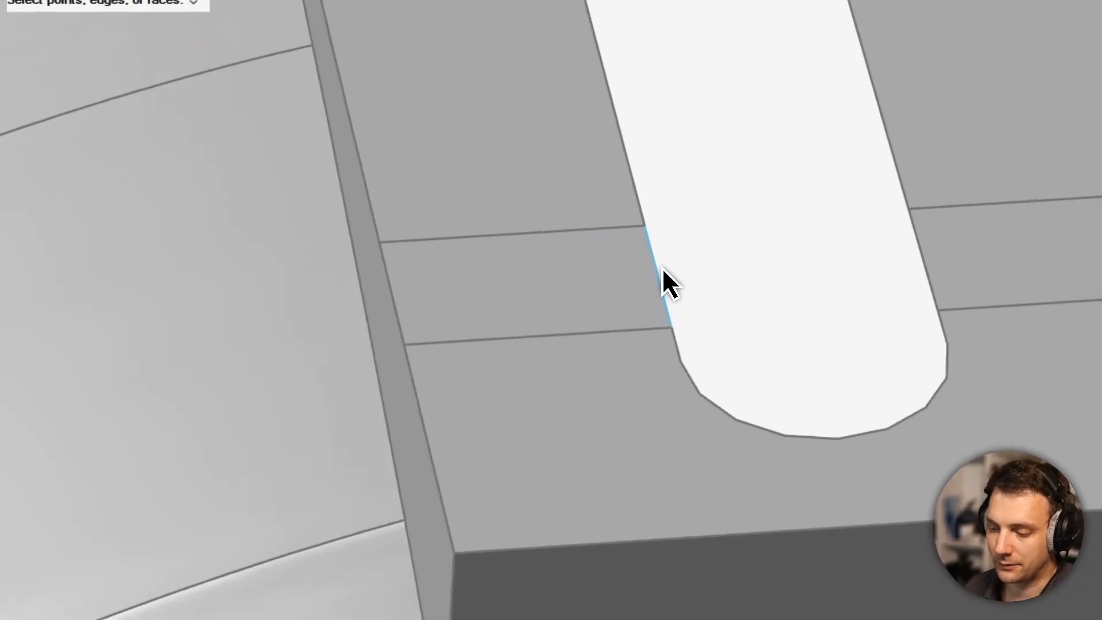
{"action": "left_click", "coordinate": [664, 276]}
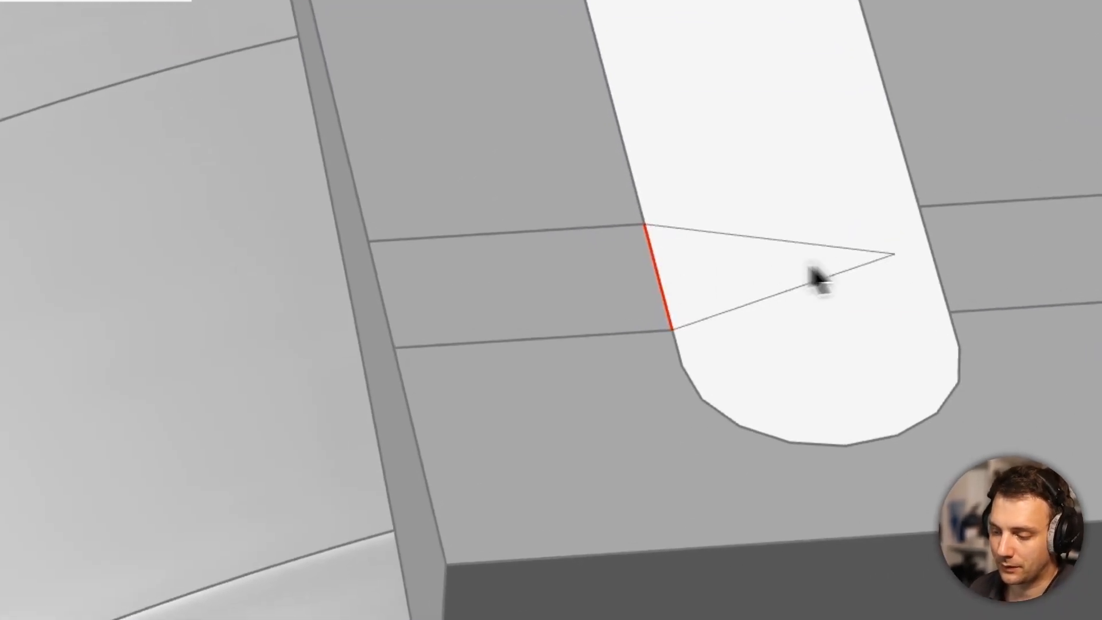
{"action": "left_click", "coordinate": [925, 261]}
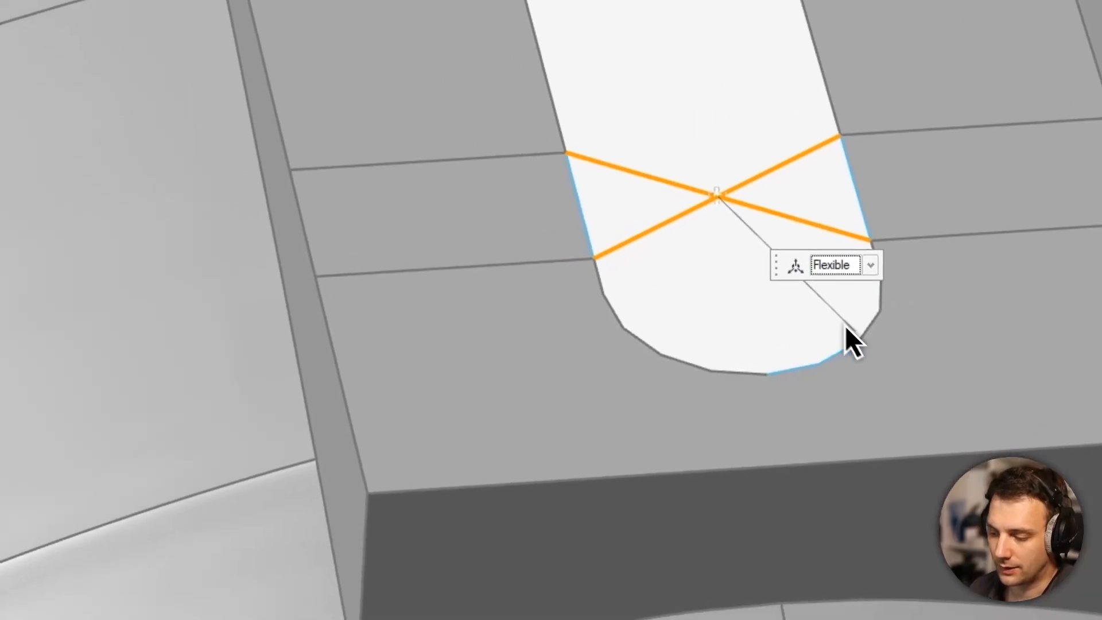
- Add the remaining edges of the slot's rounded outer end to the connector and finish it
{"action": "left_click", "coordinate": [713, 436]}
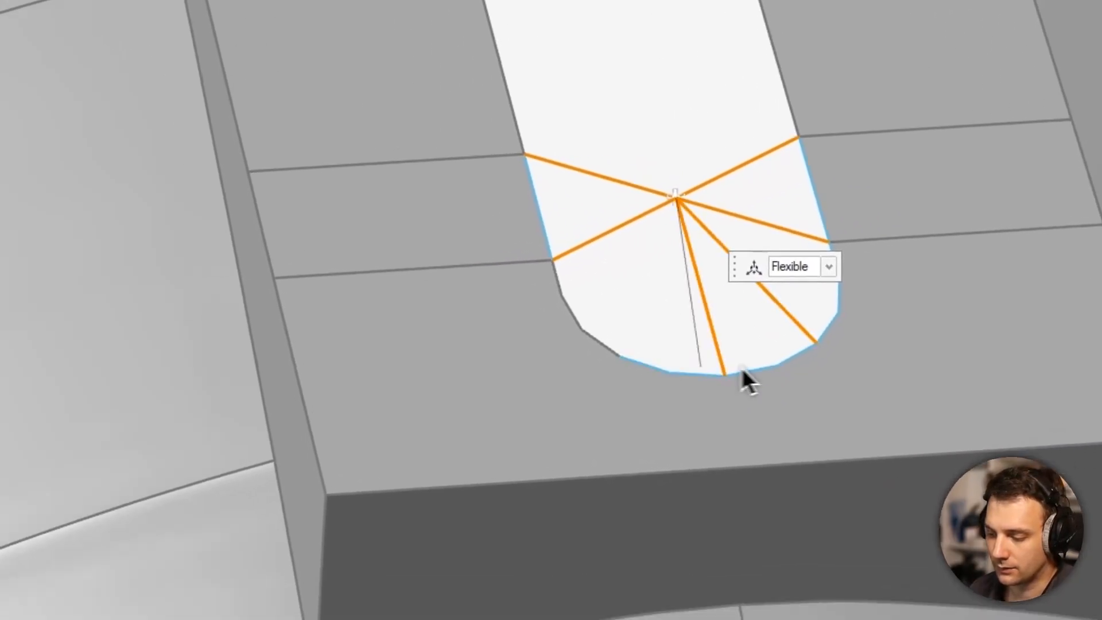
{"action": "left_click", "coordinate": [666, 406]}
{"action": "left_click", "coordinate": [563, 387]}
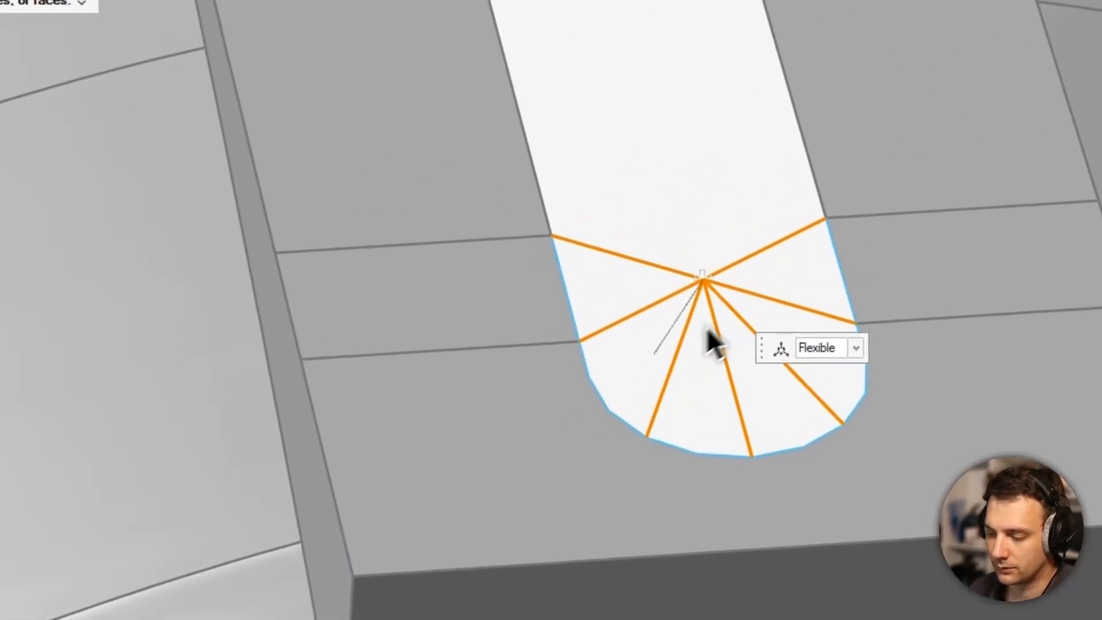
{"action": "scroll", "coordinate": [706, 267], "scroll_direction": "up", "scroll_amount": 3}
{"action": "right_click", "coordinate": [757, 220]}
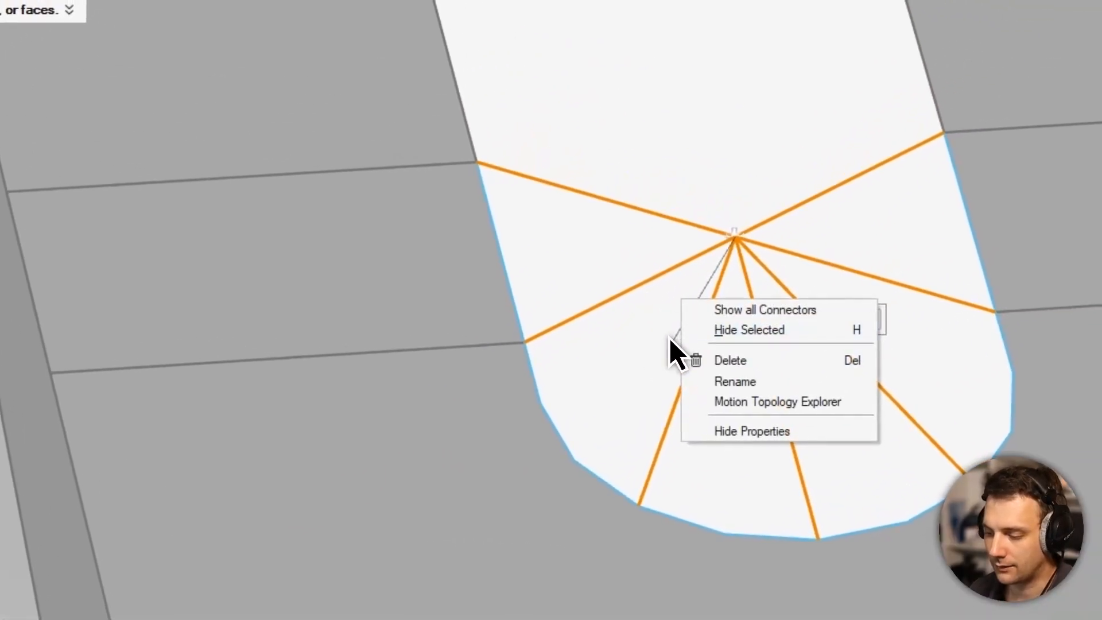
{"action": "left_click", "coordinate": [669, 339]}
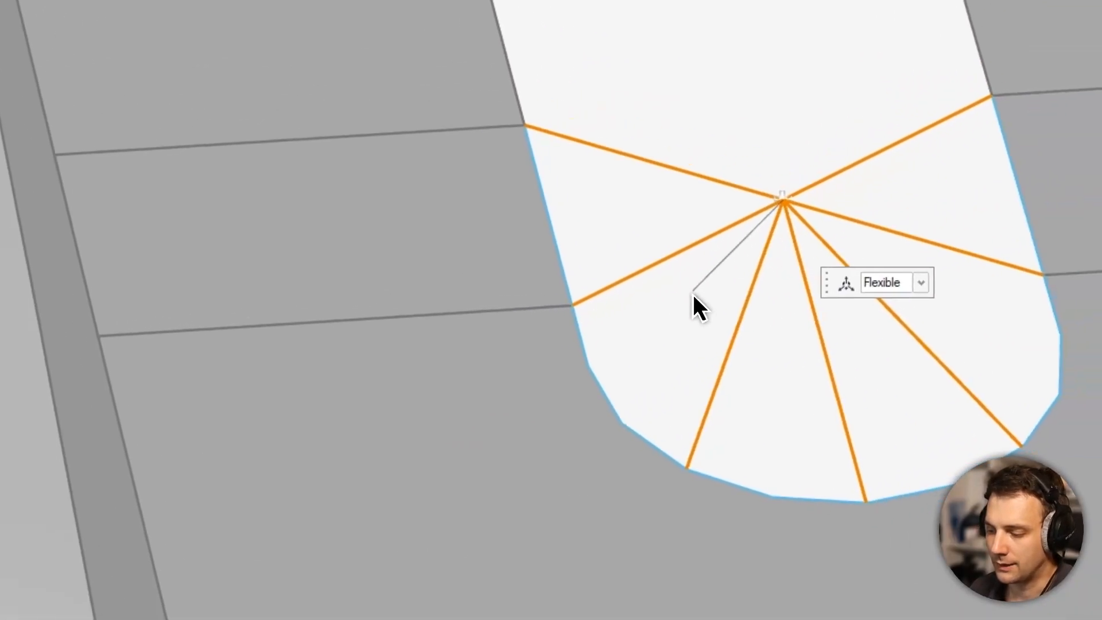
{"action": "key", "text": "Escape"}
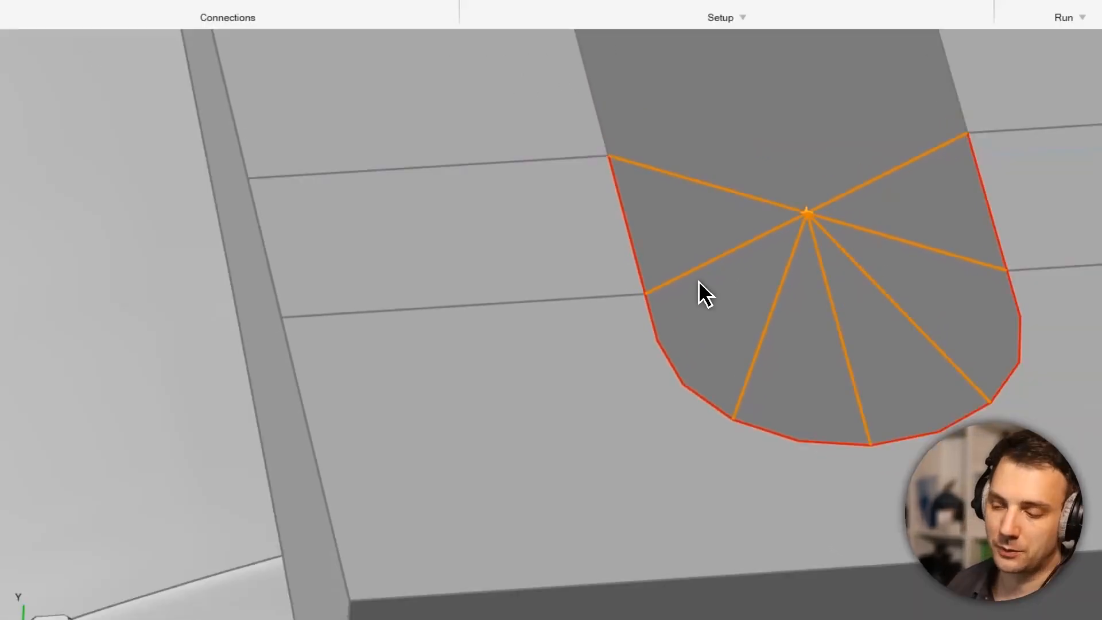
- Add a support at the centre point of the slot's flexible connector
{"action": "middle_click_drag", "start_coordinate": [826, 493], "coordinate": [1004, 410]}
{"action": "middle_click_drag", "start_coordinate": [725, 407], "coordinate": [698, 451]}
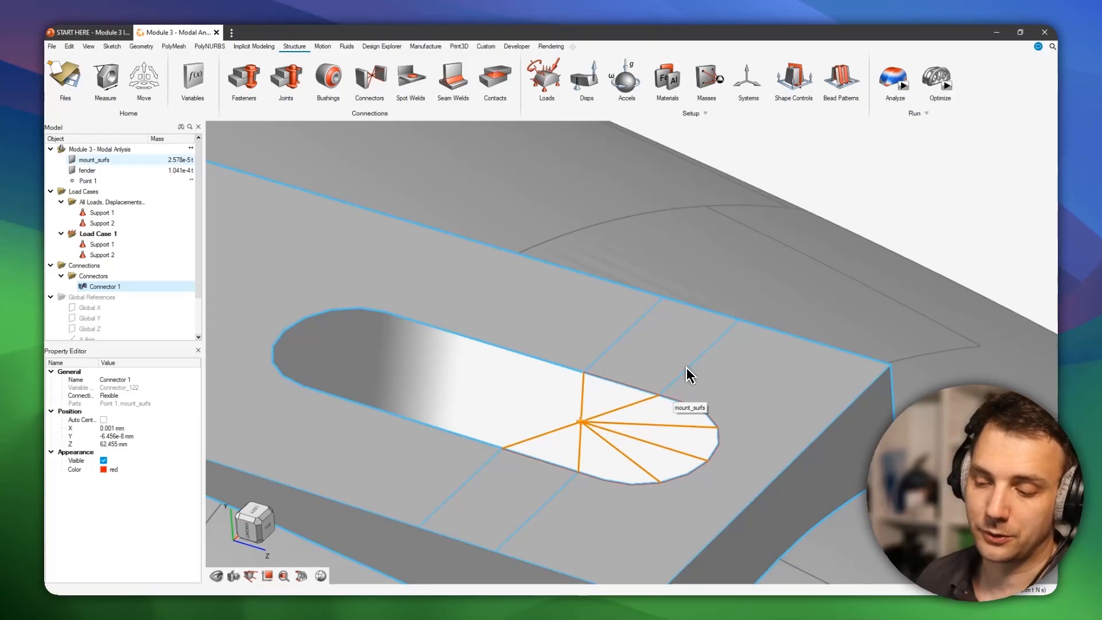
{"action": "left_click", "coordinate": [589, 437]}
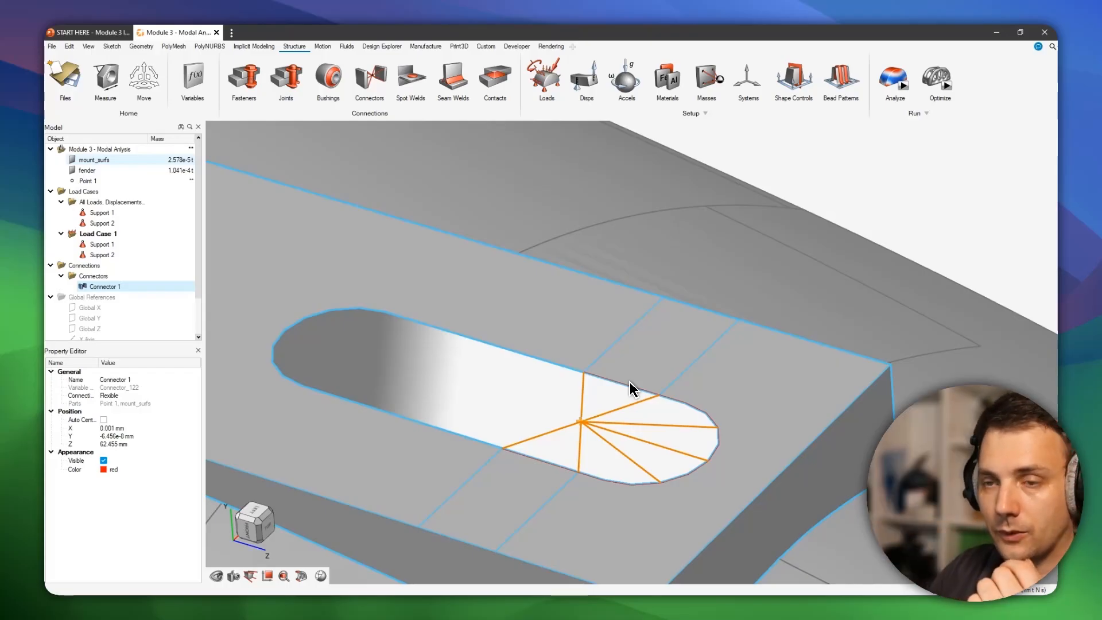
{"action": "right_click_drag", "start_coordinate": [696, 374], "coordinate": [639, 256]}
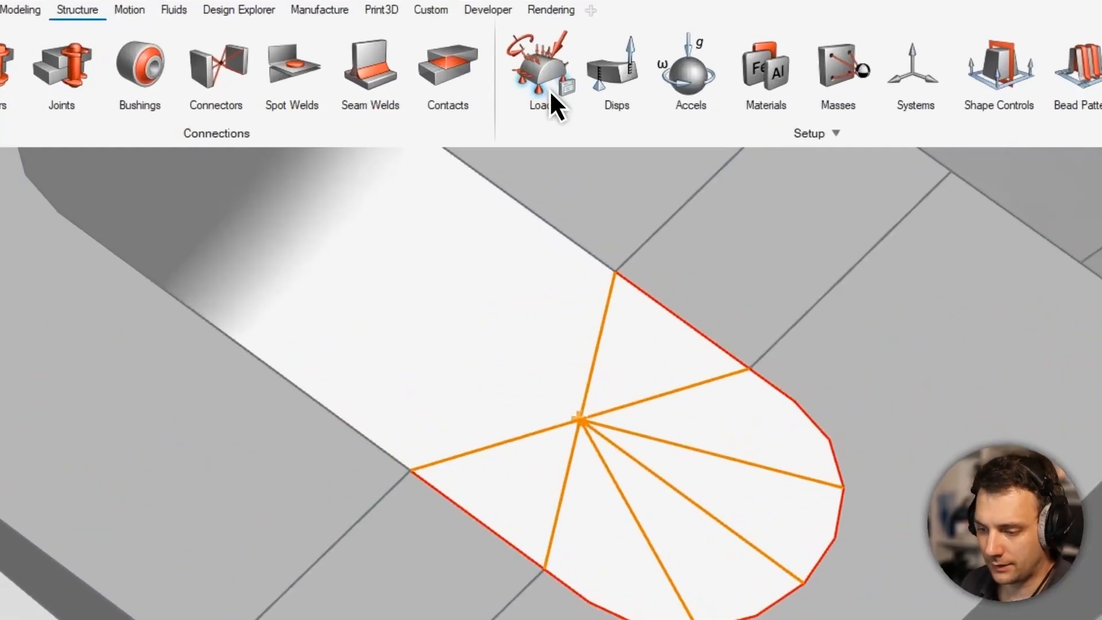
{"action": "left_click", "coordinate": [552, 91]}
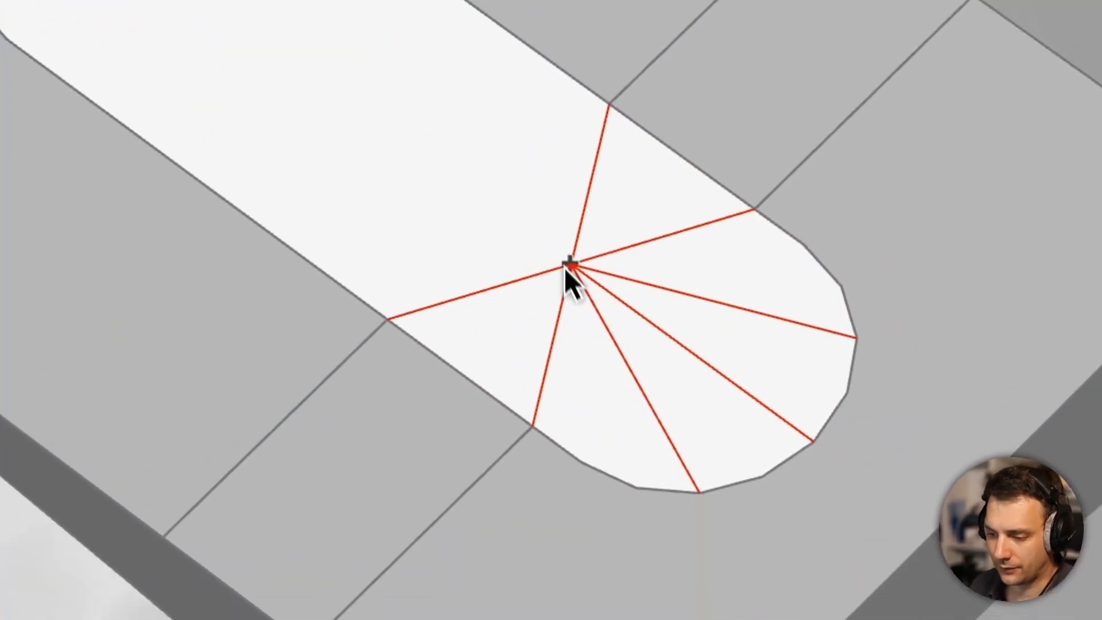
{"action": "left_click", "coordinate": [566, 192]}
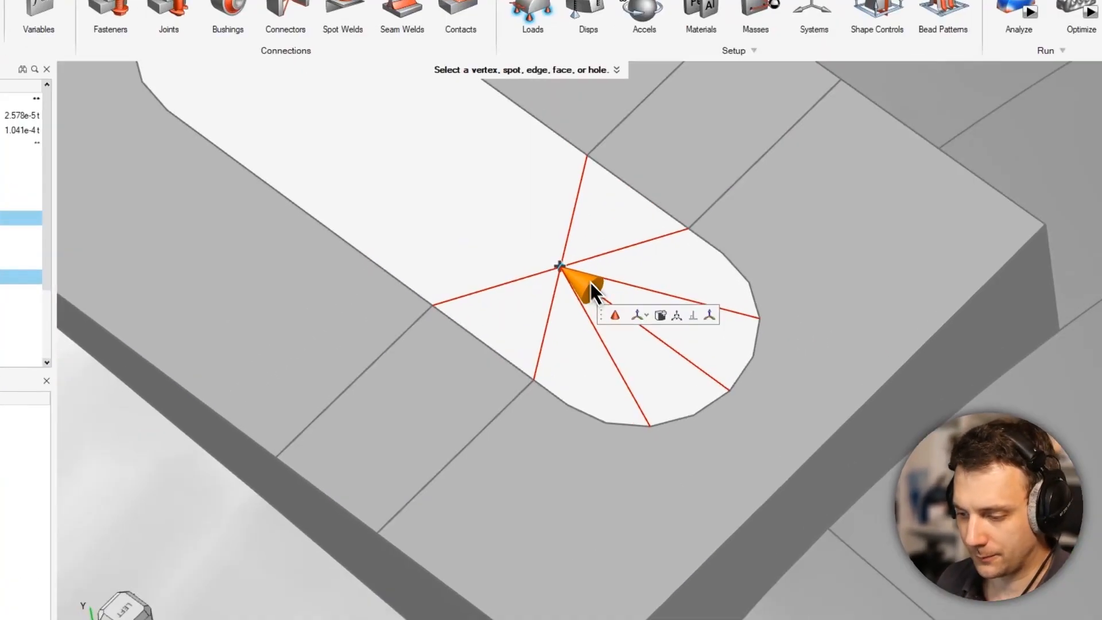
- Release Tx, Tz and all three rotations of the slot's support, keeping only Ty constrained, and finish the support
{"action": "left_click", "coordinate": [606, 304]}
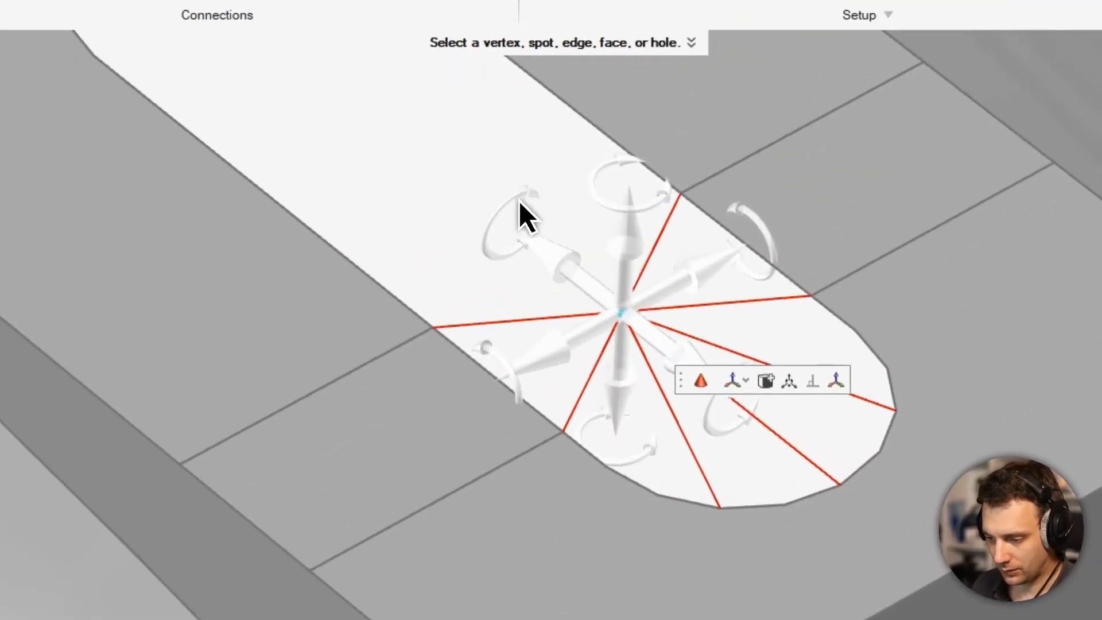
{"action": "left_click", "coordinate": [521, 216]}
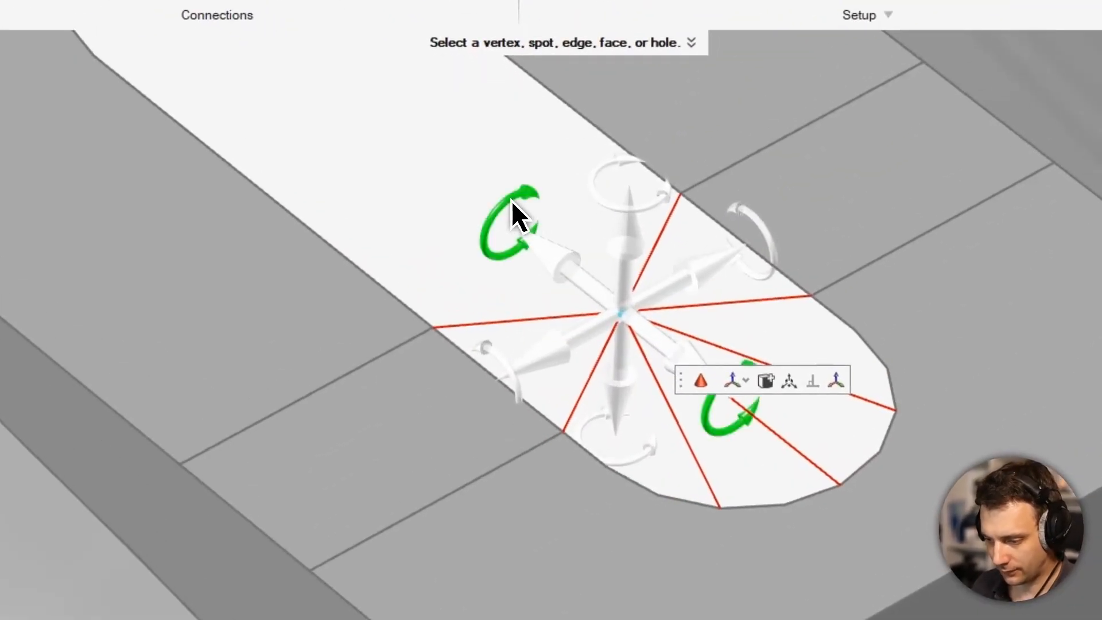
{"action": "left_click", "coordinate": [603, 177]}
{"action": "left_click", "coordinate": [771, 243]}
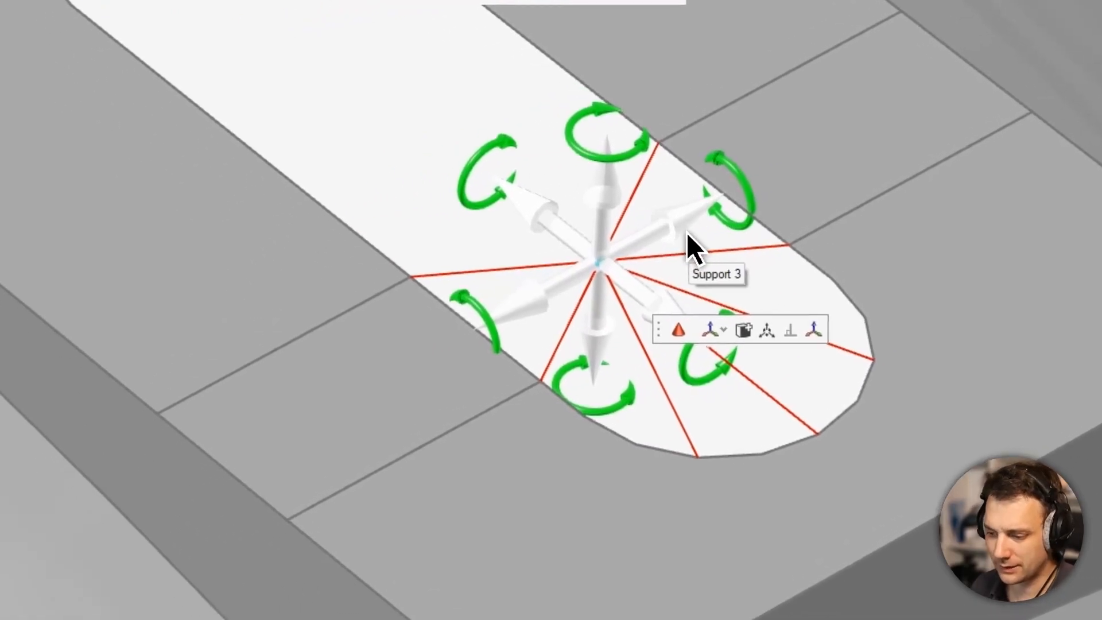
{"action": "left_click", "coordinate": [685, 225]}
{"action": "left_click", "coordinate": [548, 229]}
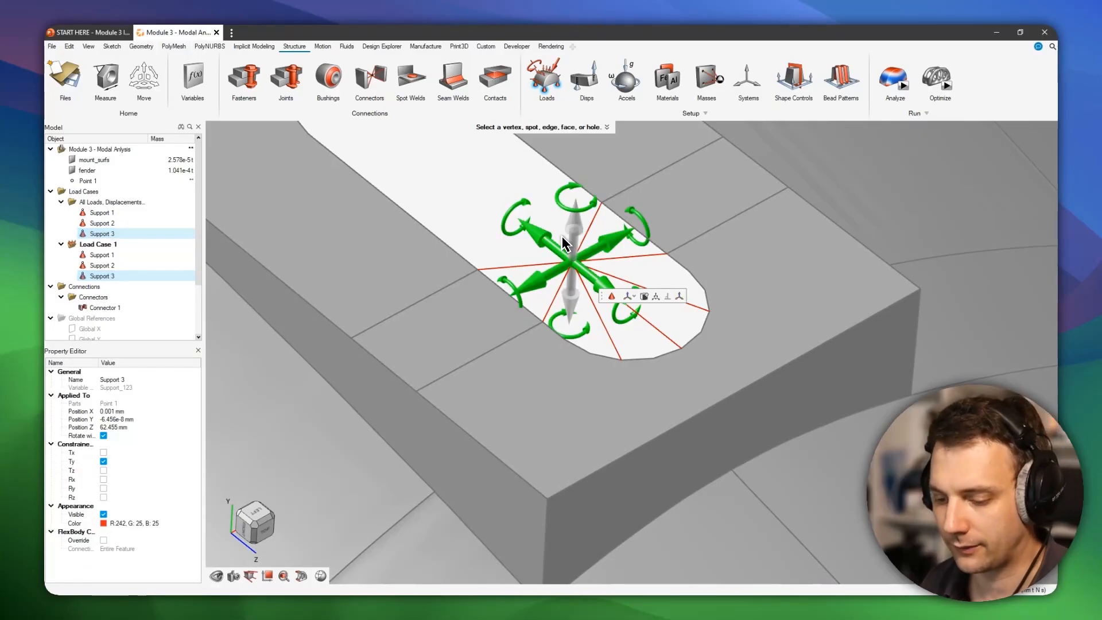
{"action": "right_click", "coordinate": [503, 203]}
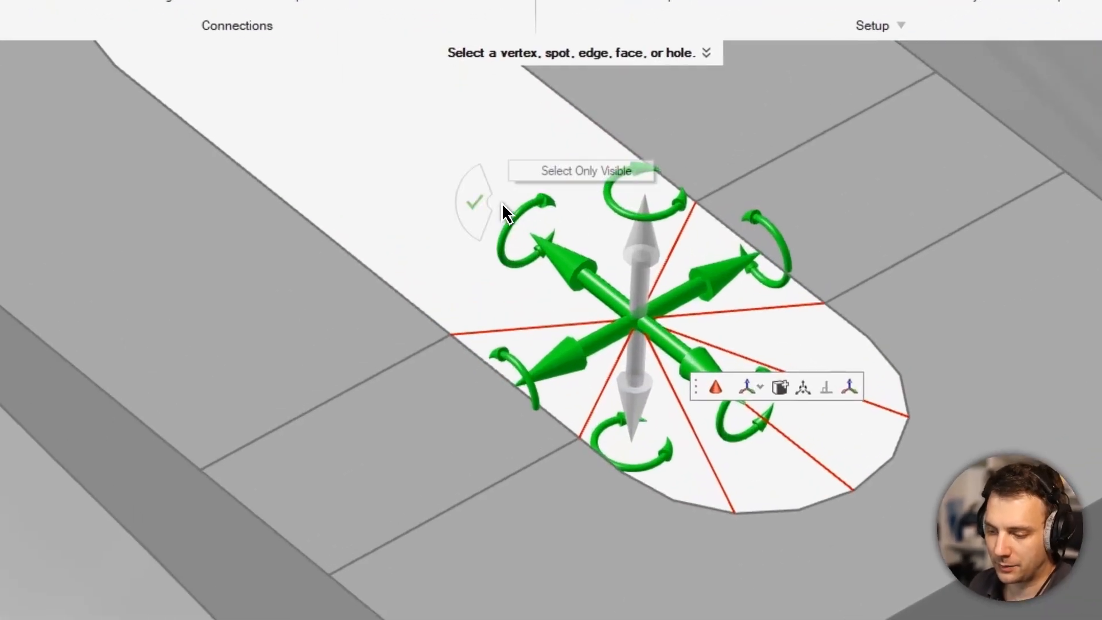
{"action": "mouse_move", "coordinate": [474, 202]}
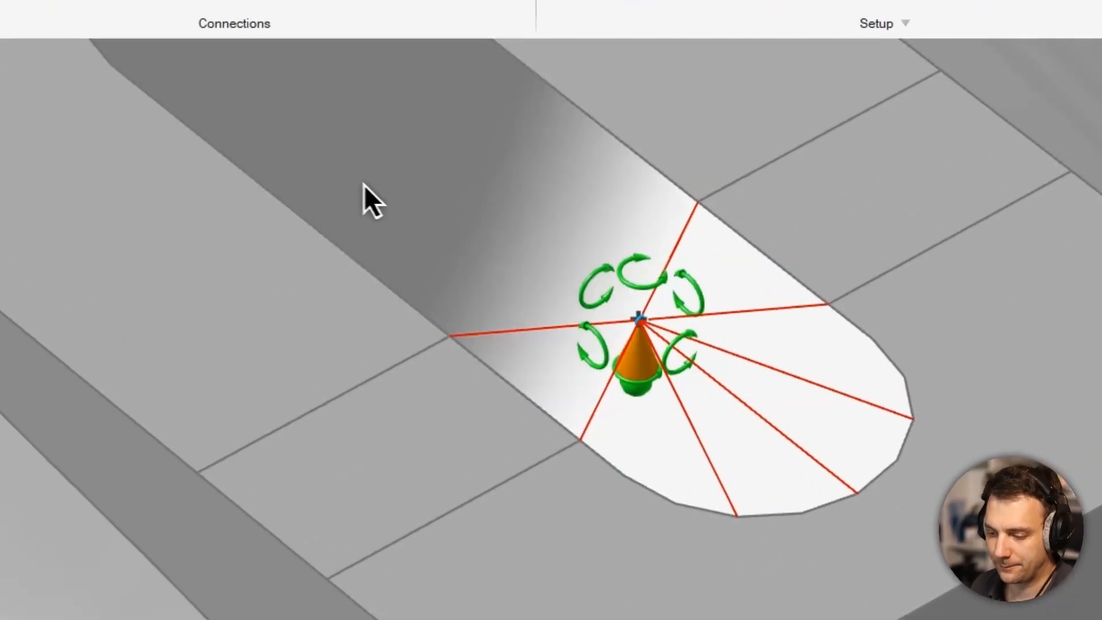
- Examine the slot's support and connector up close and together with the hole supports on the whole fender
{"action": "middle_click_drag", "start_coordinate": [695, 384], "coordinate": [667, 348]}
{"action": "scroll", "coordinate": [675, 461], "scroll_direction": "up", "scroll_amount": 4}
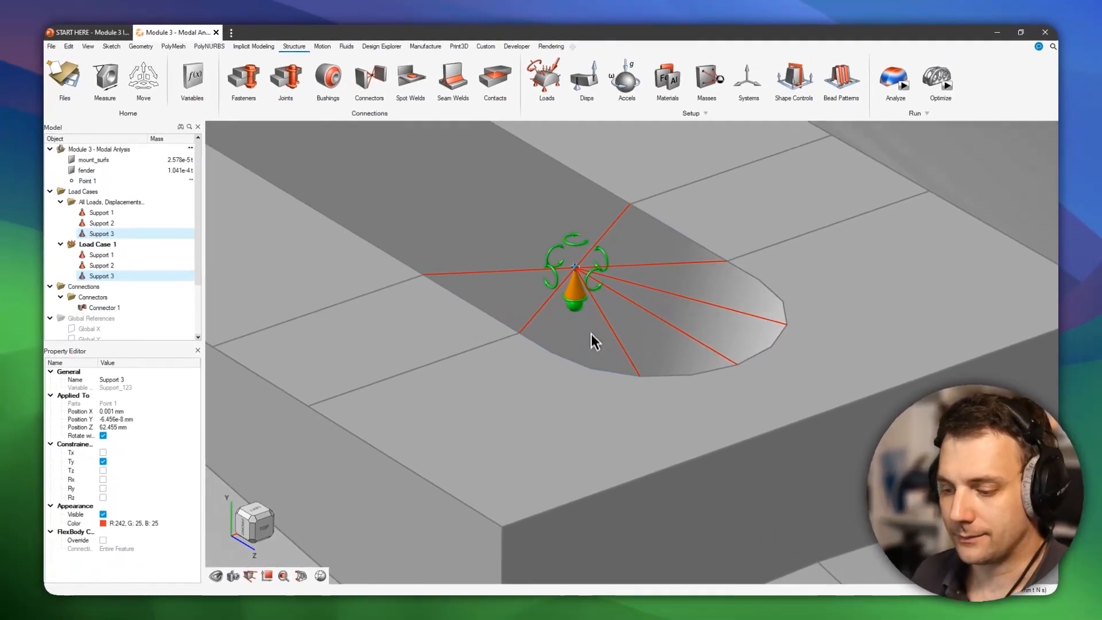
{"action": "scroll", "coordinate": [584, 309], "scroll_direction": "down", "scroll_amount": 5}
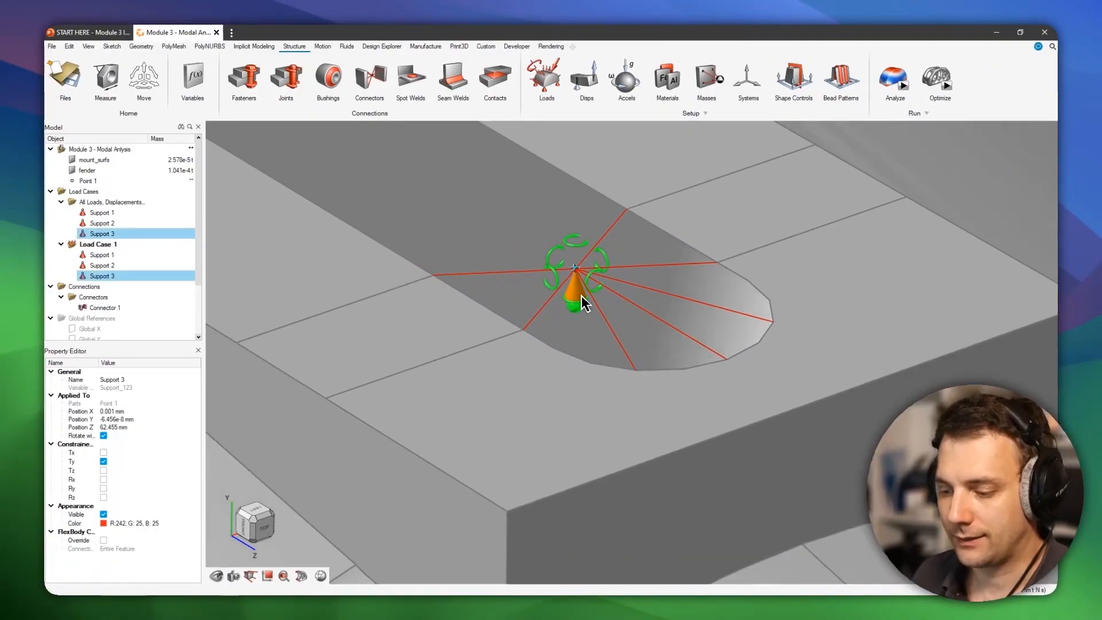
{"action": "middle_click_drag", "start_coordinate": [583, 313], "coordinate": [567, 335]}
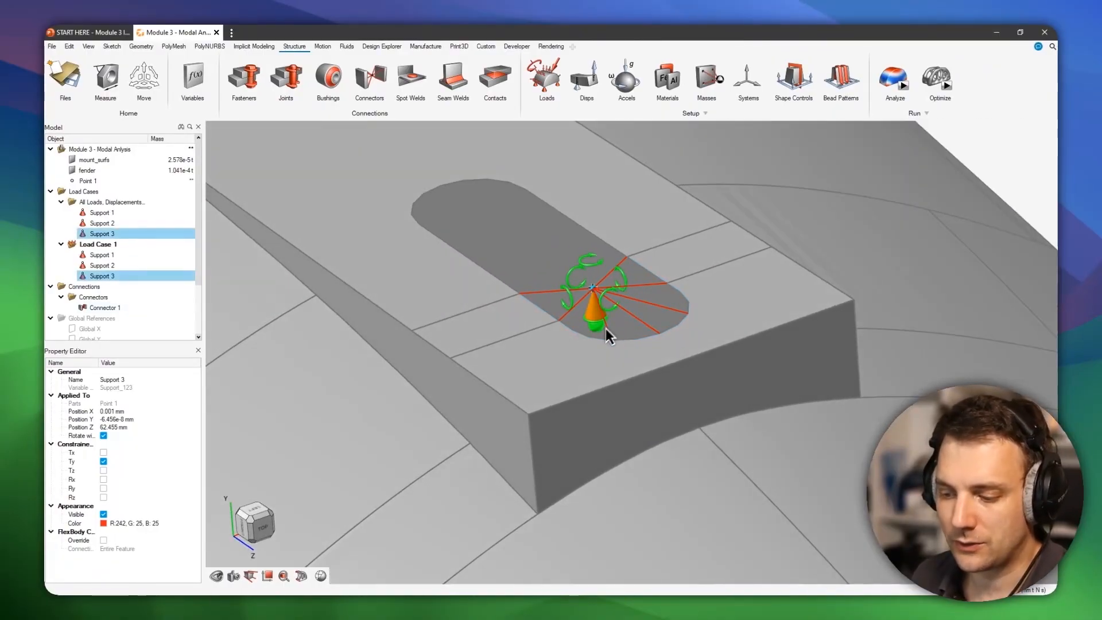
{"action": "scroll", "coordinate": [614, 339], "scroll_direction": "up", "scroll_amount": 4}
{"action": "scroll", "coordinate": [597, 310], "scroll_direction": "up", "scroll_amount": 1}
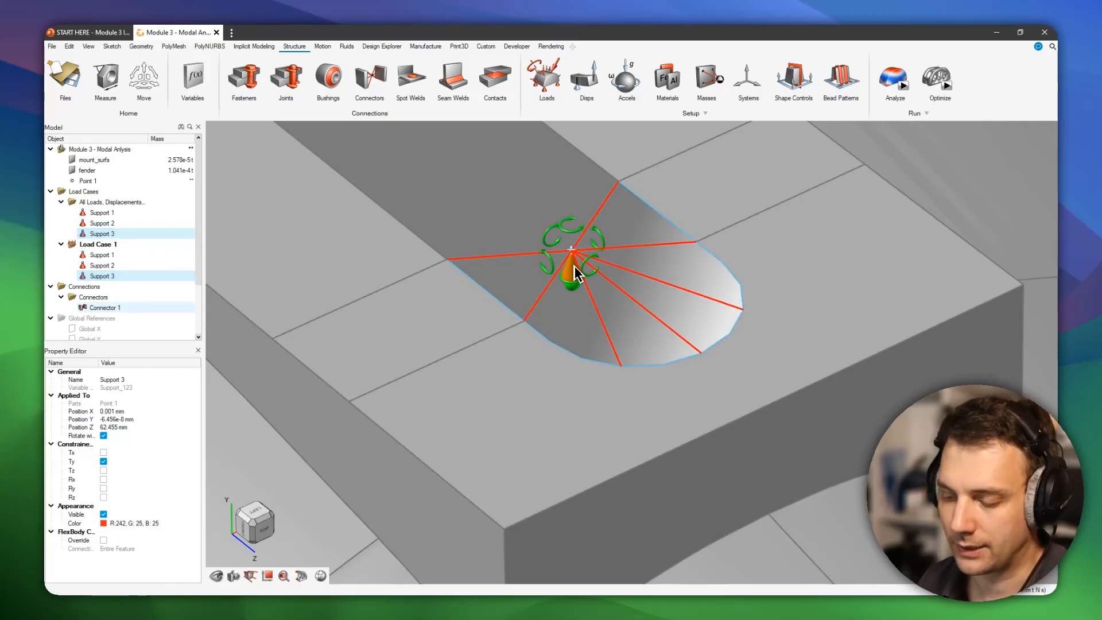
{"action": "scroll", "coordinate": [573, 271], "scroll_direction": "down", "scroll_amount": 2}
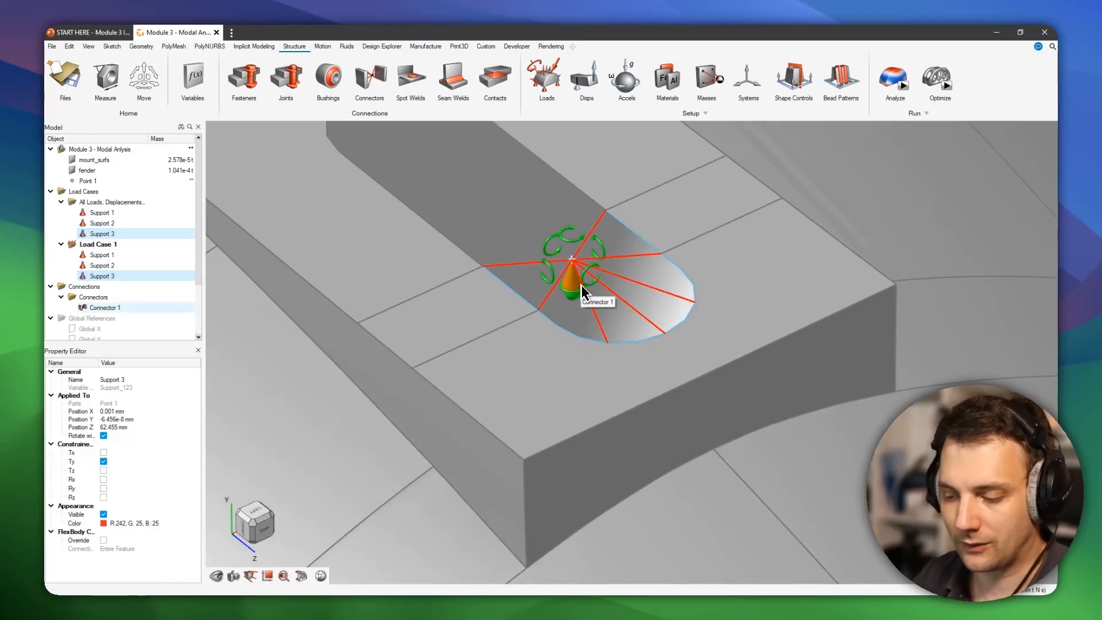
{"action": "scroll", "coordinate": [582, 296], "scroll_direction": "down", "scroll_amount": 2}
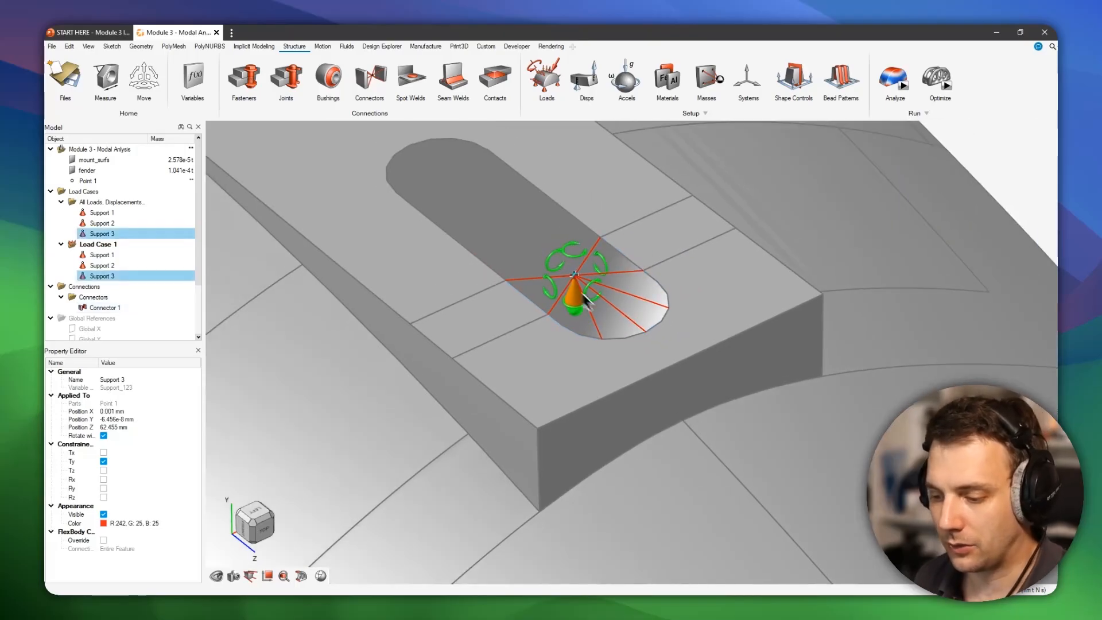
{"action": "scroll", "coordinate": [575, 306], "scroll_direction": "down", "scroll_amount": 2}
{"action": "middle_click_drag", "start_coordinate": [579, 306], "coordinate": [630, 312]}
{"action": "scroll", "coordinate": [603, 313], "scroll_direction": "down", "scroll_amount": 2}
{"action": "scroll", "coordinate": [634, 327], "scroll_direction": "down", "scroll_amount": 2}
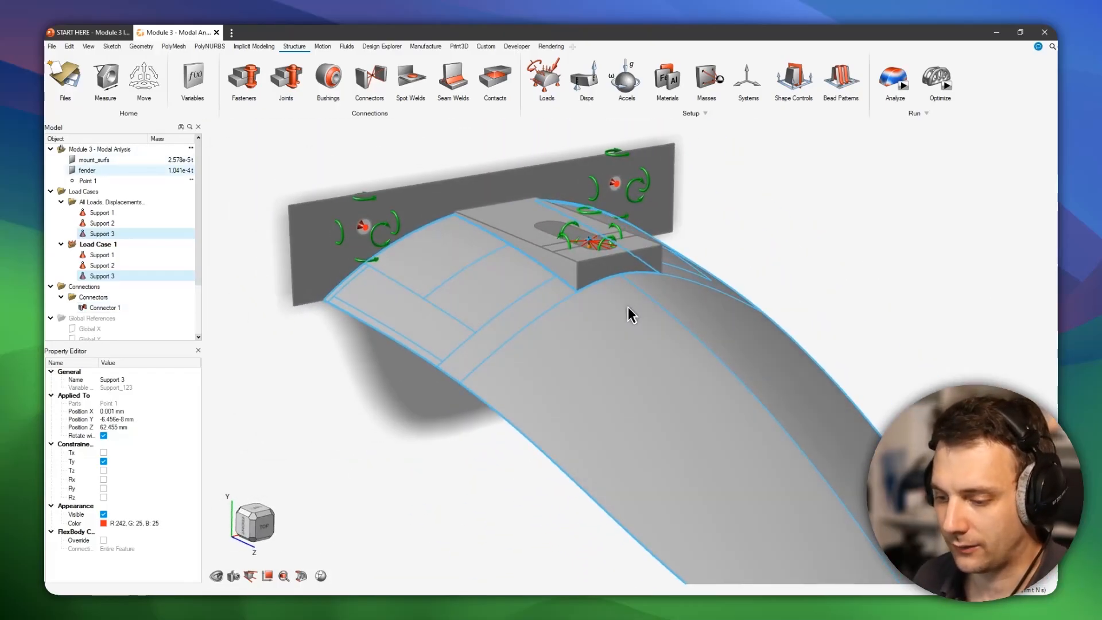
{"action": "scroll", "coordinate": [620, 237], "scroll_direction": "down", "scroll_amount": 3}
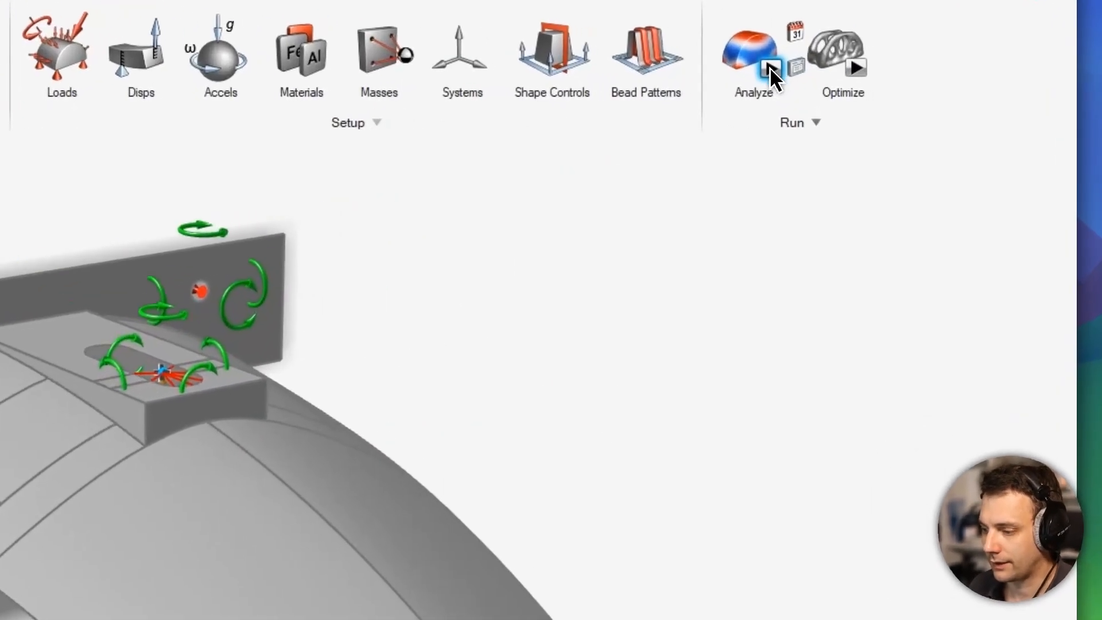
- Set up an OptiStruct analysis named "Module 3 - Modal Anlysis constrained" with an element size of 3.97 mm
{"action": "left_click", "coordinate": [903, 86]}
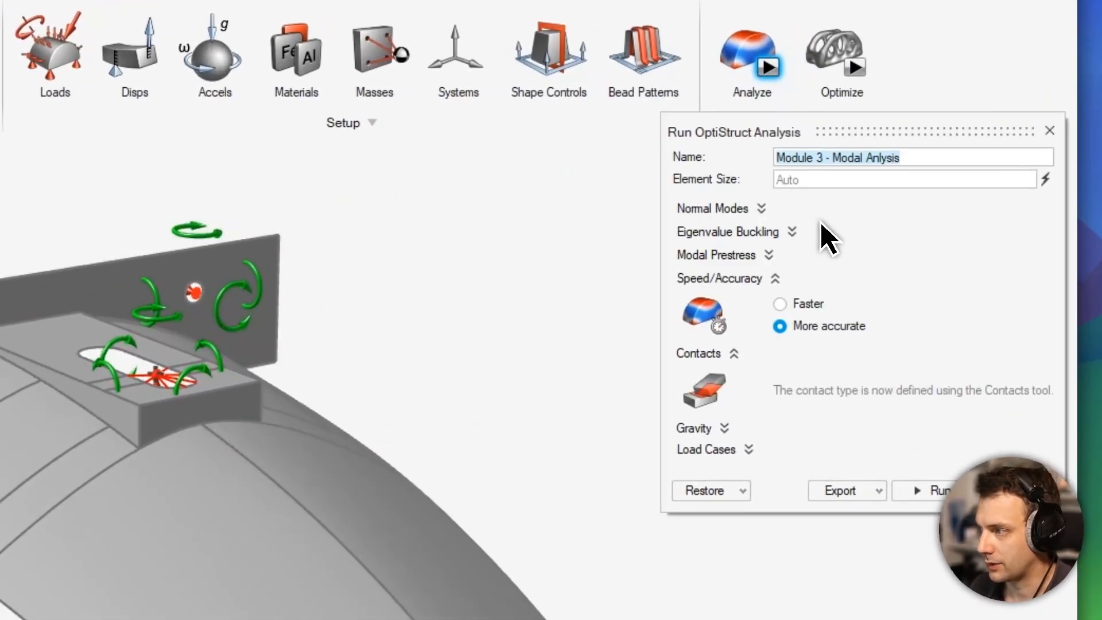
{"action": "left_click", "coordinate": [872, 179]}
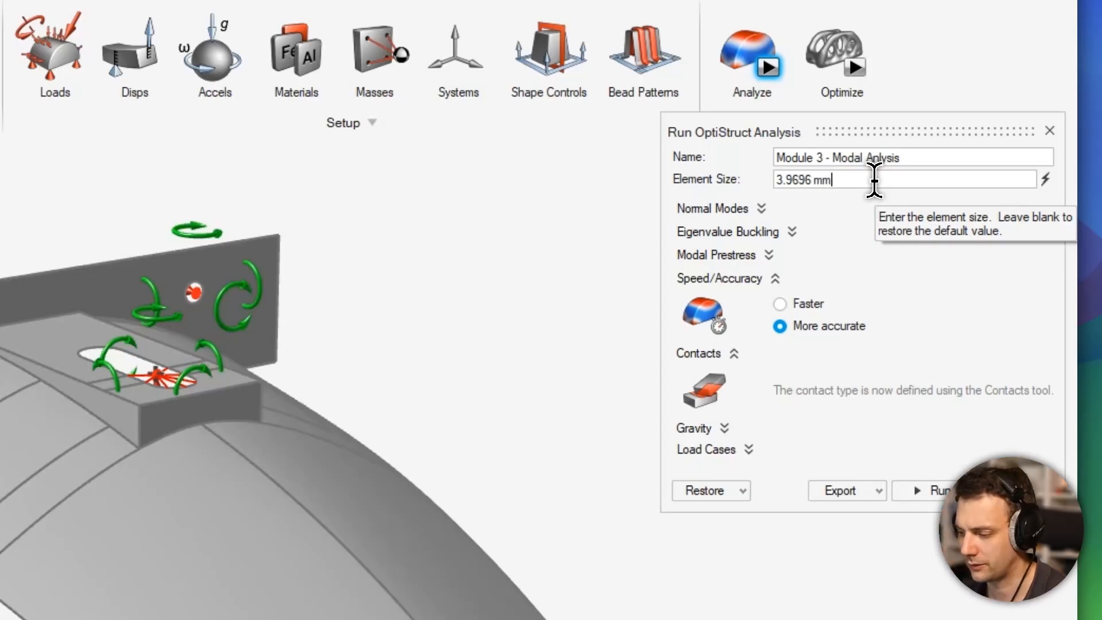
{"action": "left_click", "coordinate": [945, 157]}
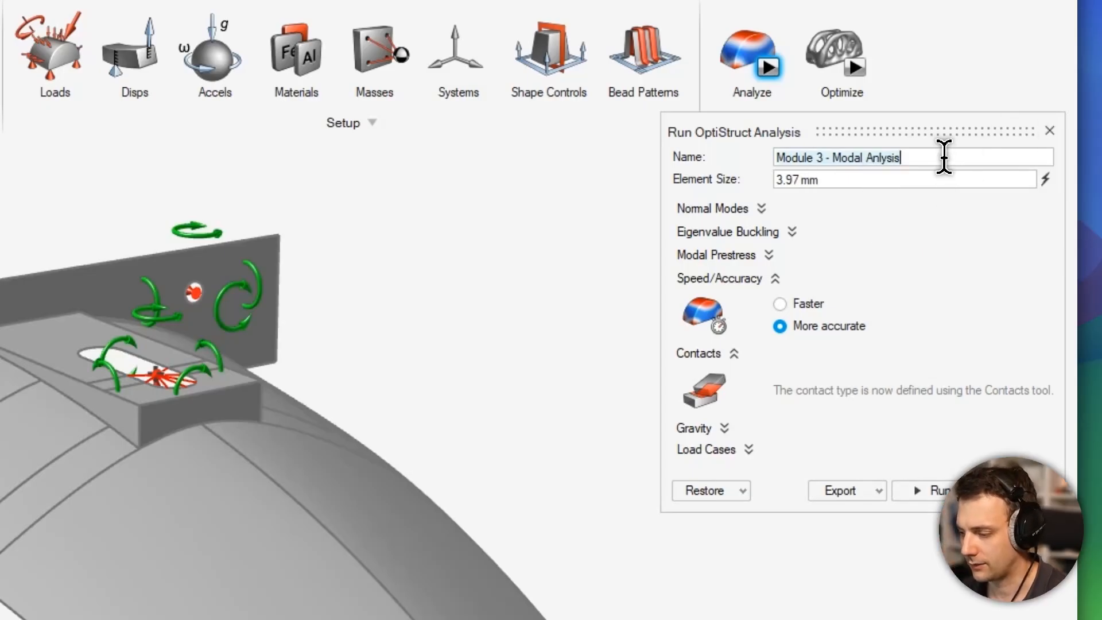
{"action": "left_click", "coordinate": [944, 157]}
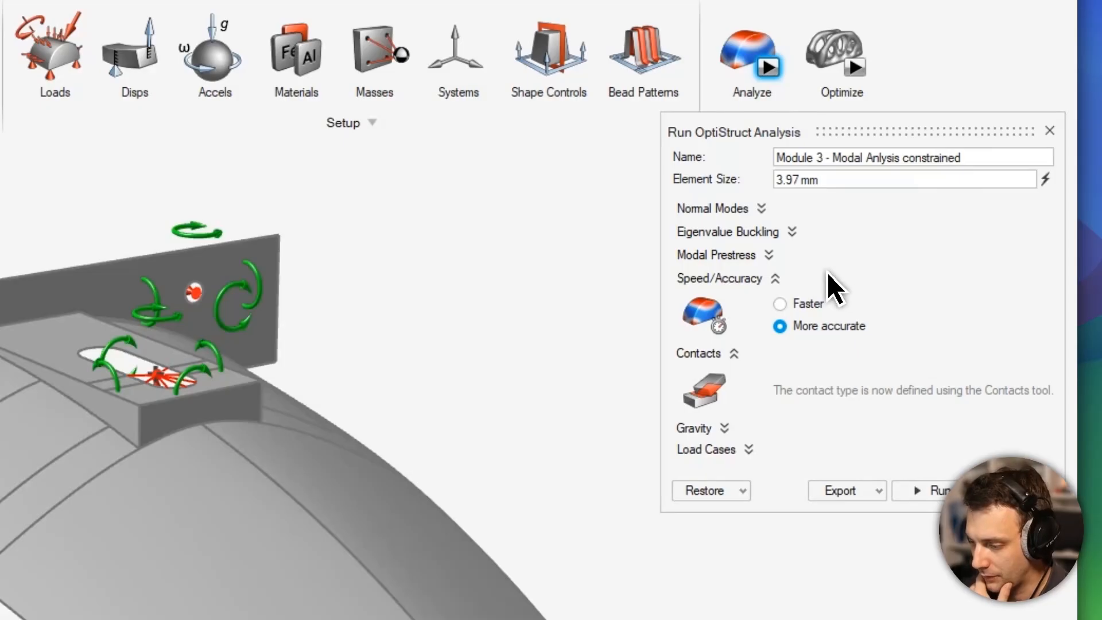
- Request 10 normal modes using the supports from Load Case 1, choose the Faster calculation, and run the analysis
{"action": "left_click", "coordinate": [750, 210]}
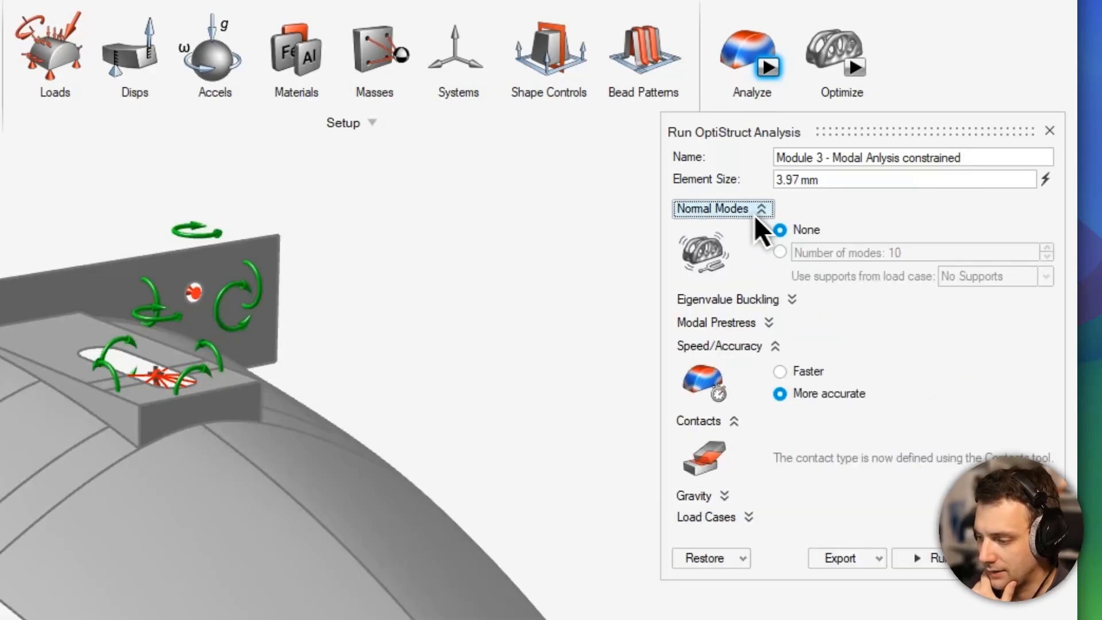
{"action": "left_click", "coordinate": [786, 263]}
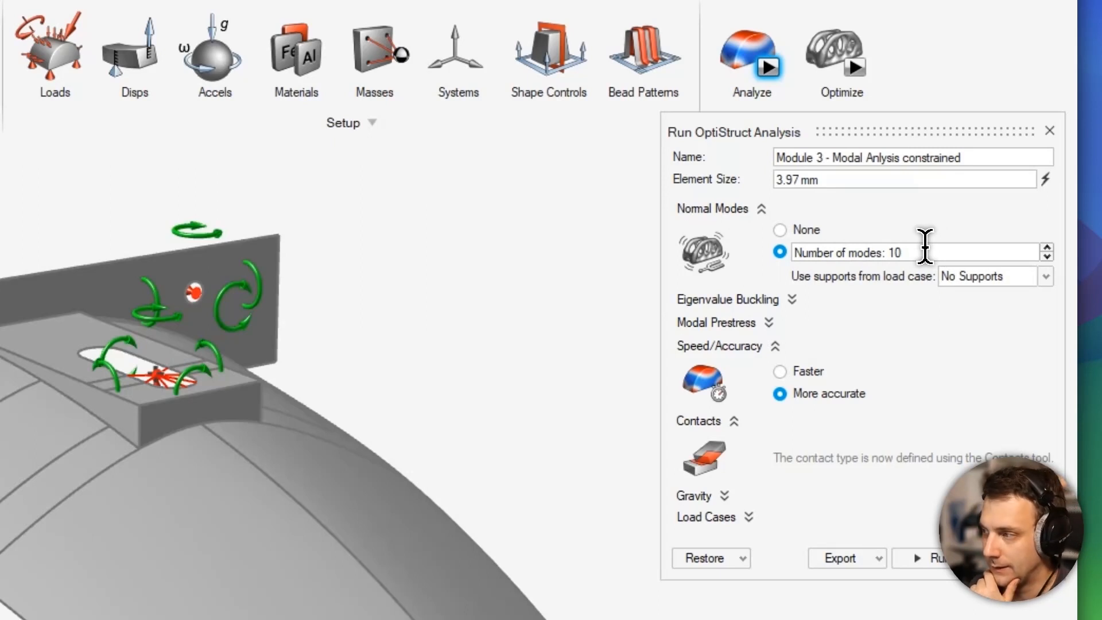
{"action": "left_click", "coordinate": [1002, 280]}
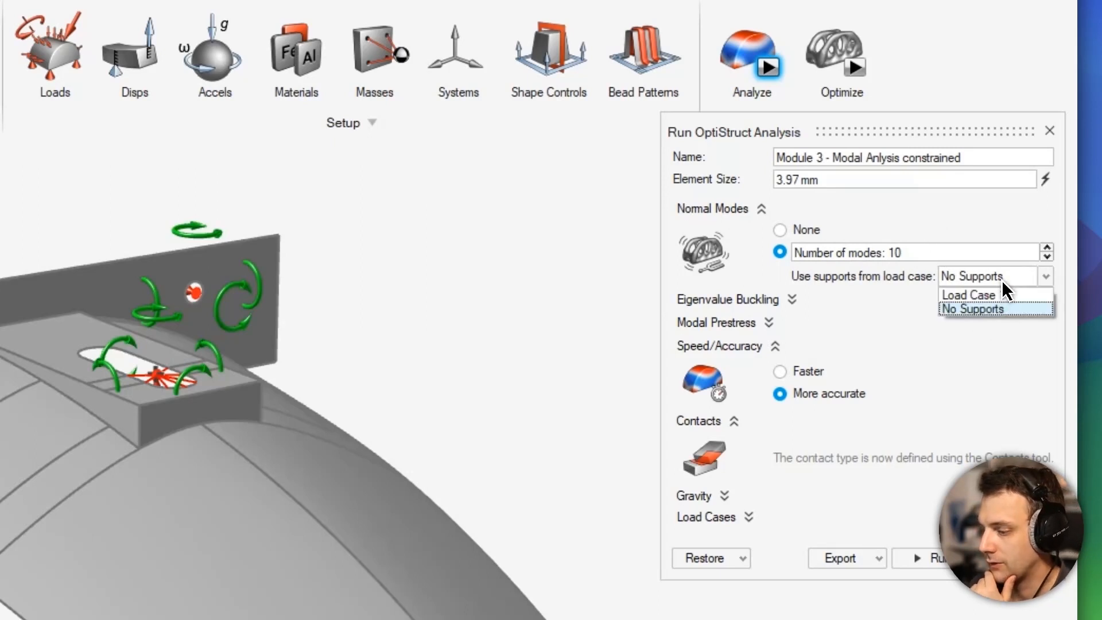
{"action": "left_click", "coordinate": [987, 293]}
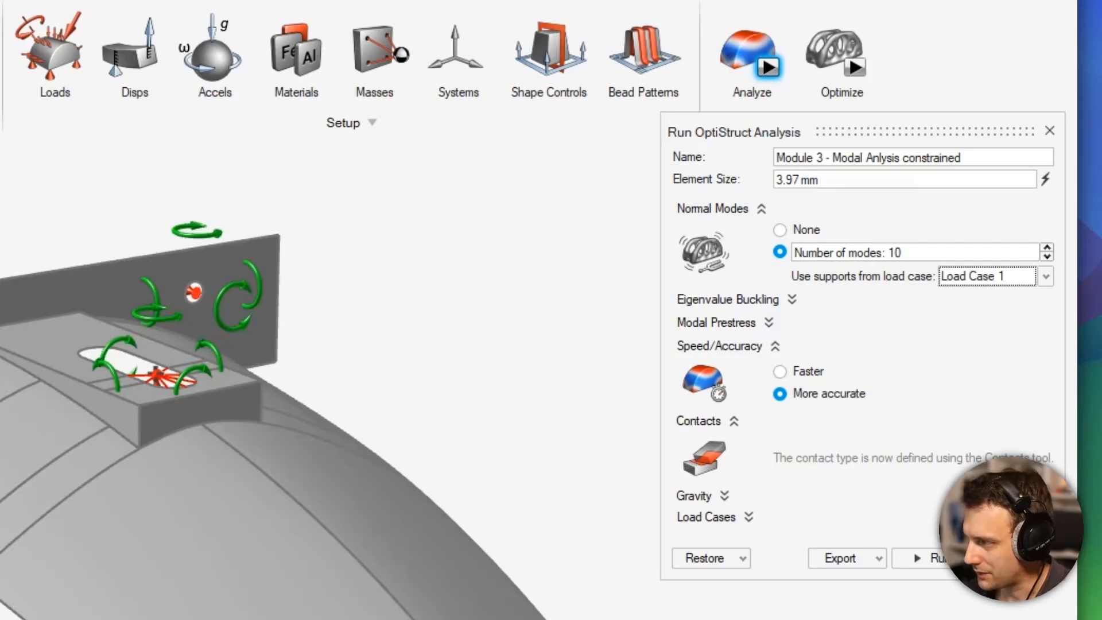
{"action": "left_click", "coordinate": [806, 371]}
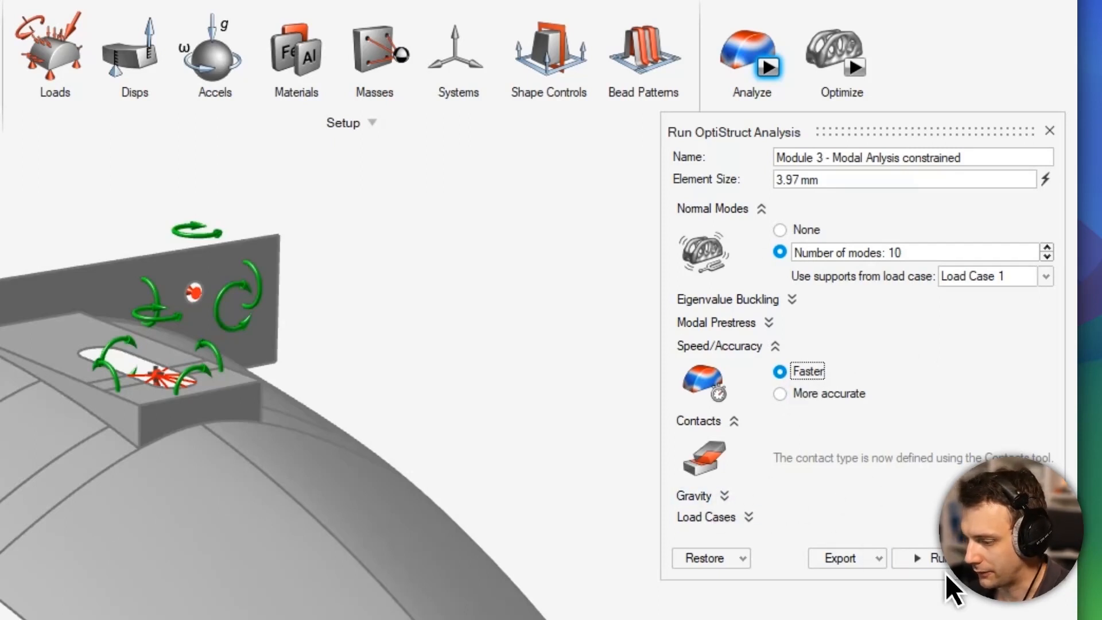
{"action": "left_click", "coordinate": [935, 560]}
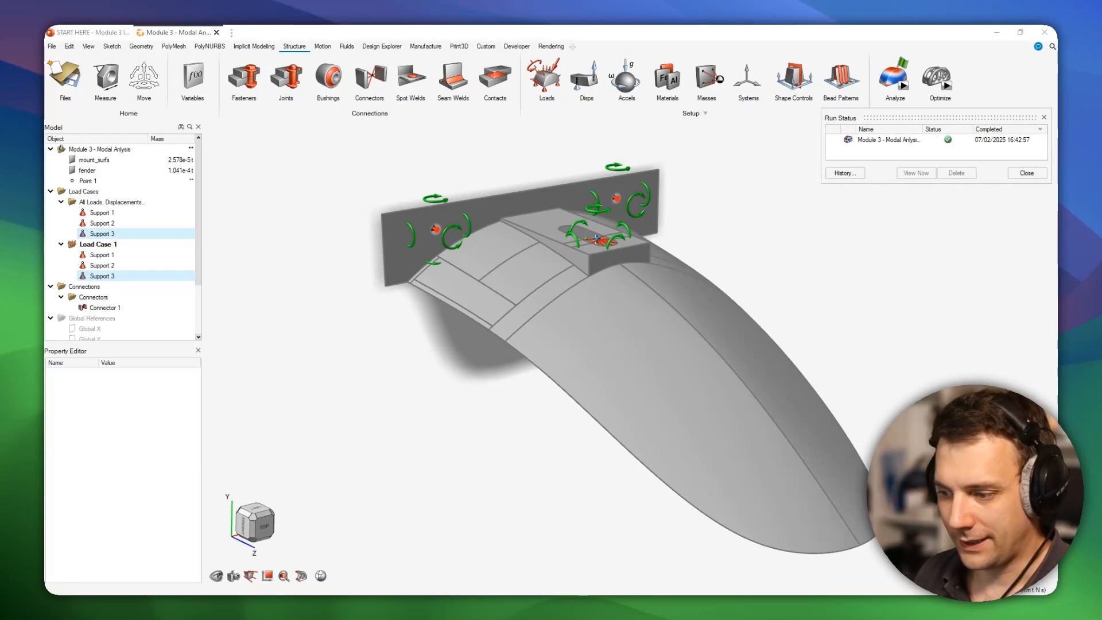
- Open the completed constrained run's results and show the first normal mode's shape
{"action": "double_click", "coordinate": [903, 141]}
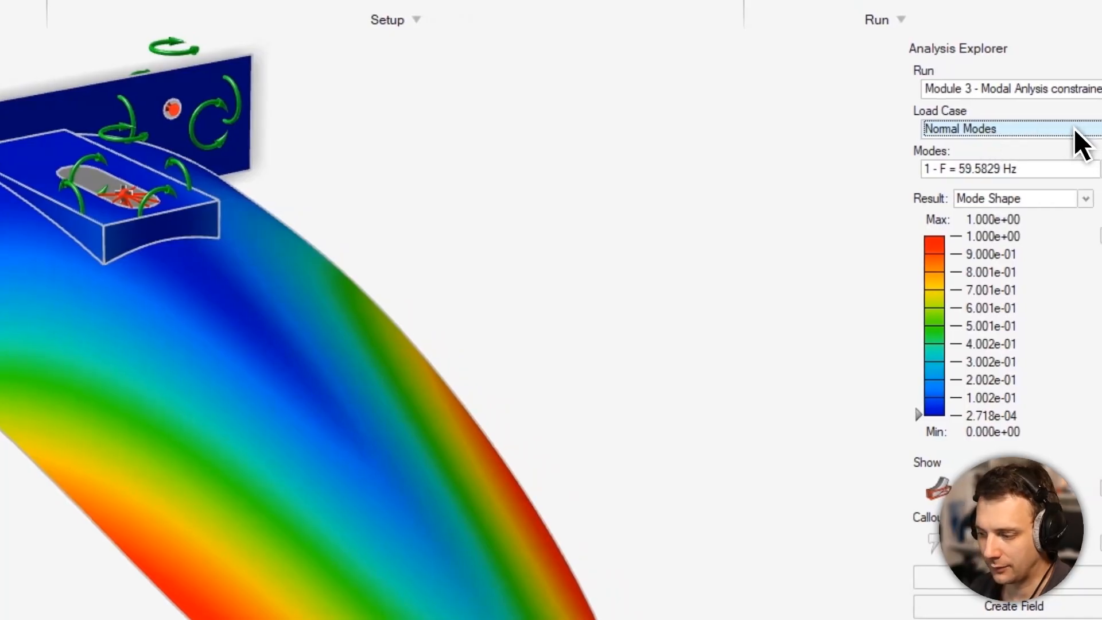
{"action": "left_click", "coordinate": [1017, 92]}
{"action": "left_click", "coordinate": [1003, 130]}
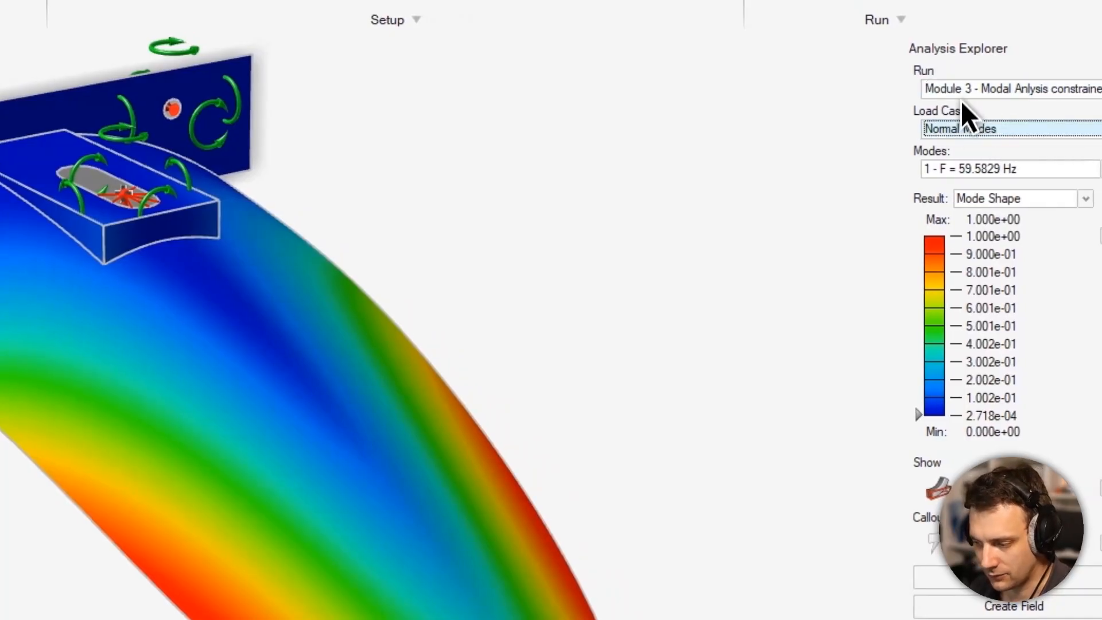
{"action": "left_click", "coordinate": [1000, 171]}
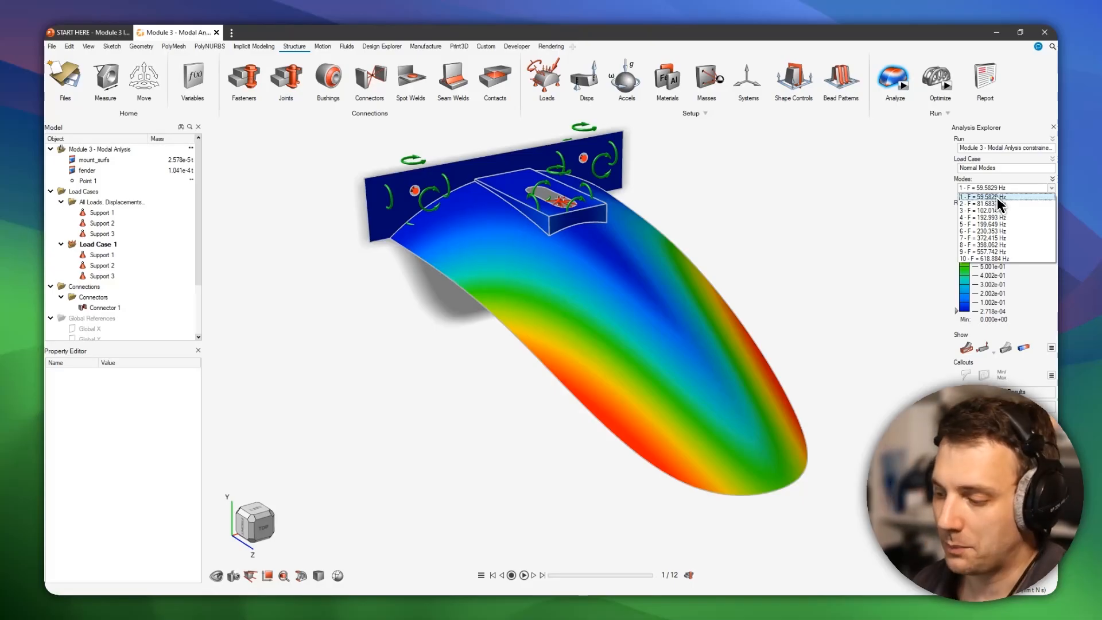
{"action": "left_click", "coordinate": [999, 198]}
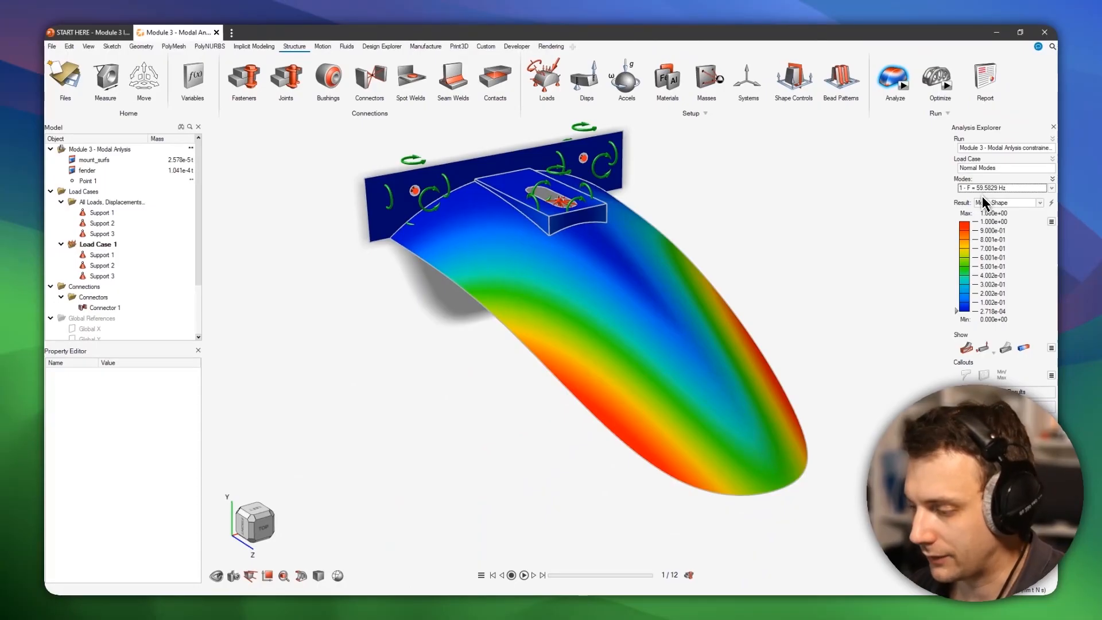
- Animate the first mode shape and examine how the fender deforms from several angles
{"action": "scroll", "coordinate": [544, 376], "scroll_direction": "up", "scroll_amount": 5}
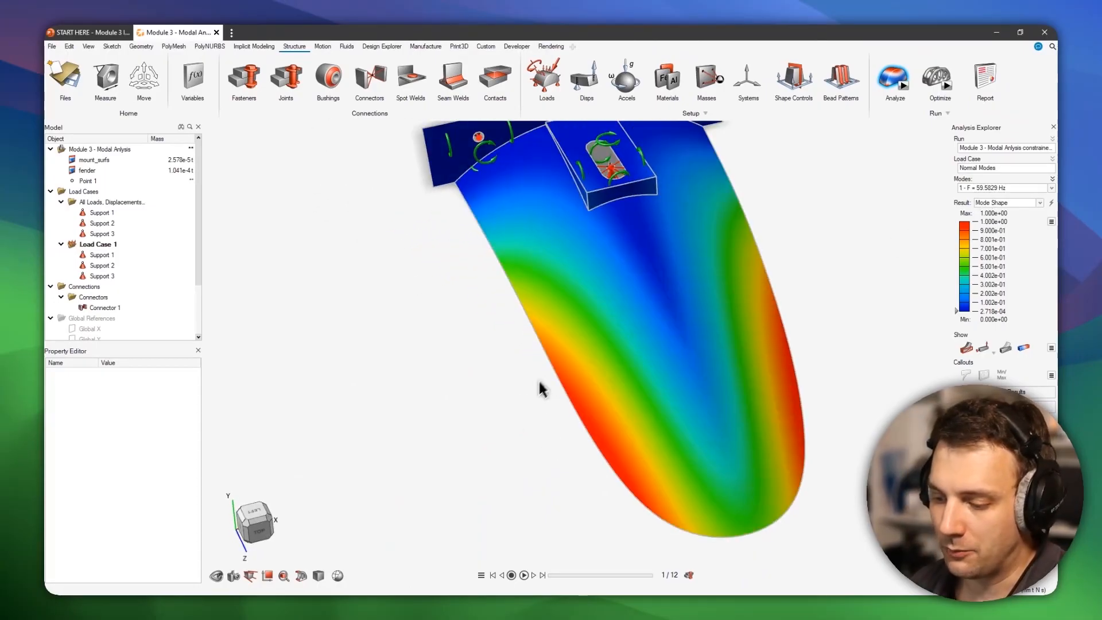
{"action": "mouse_move", "coordinate": [784, 392]}
{"action": "middle_mouse_down"}
{"action": "mouse_move", "coordinate": [644, 352]}
{"action": "mouse_move", "coordinate": [750, 377]}
{"action": "mouse_move", "coordinate": [574, 363]}
{"action": "mouse_move", "coordinate": [546, 277]}
{"action": "mouse_move", "coordinate": [625, 310]}
{"action": "mouse_move", "coordinate": [625, 296]}
{"action": "mouse_move", "coordinate": [631, 330]}
{"action": "mouse_move", "coordinate": [671, 347]}
{"action": "mouse_move", "coordinate": [676, 316]}
{"action": "middle_mouse_up"}
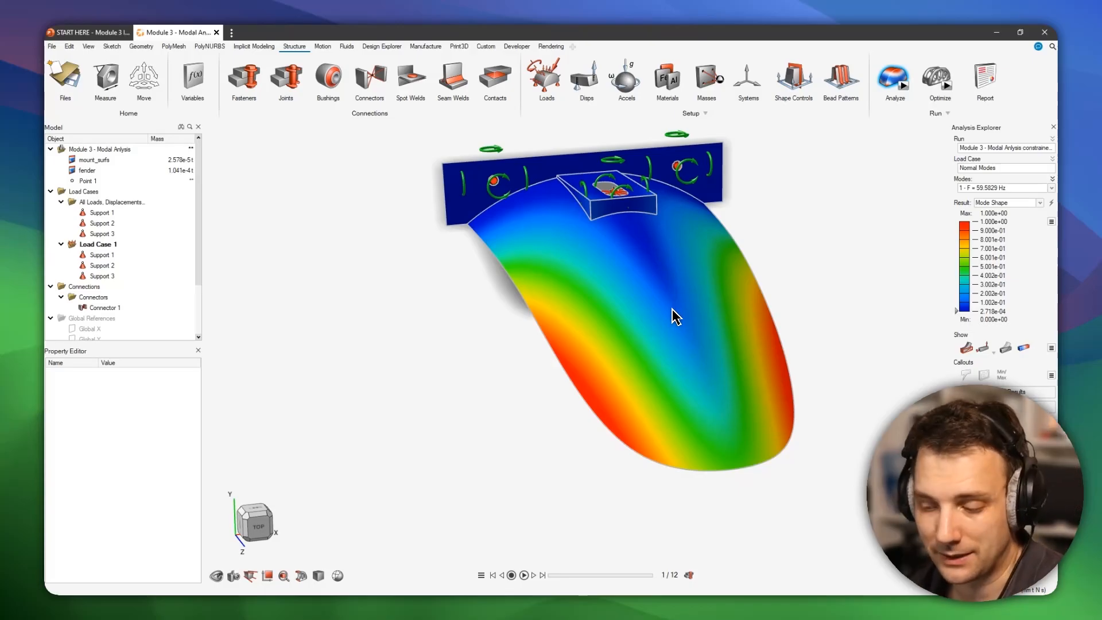
{"action": "left_click", "coordinate": [524, 575]}
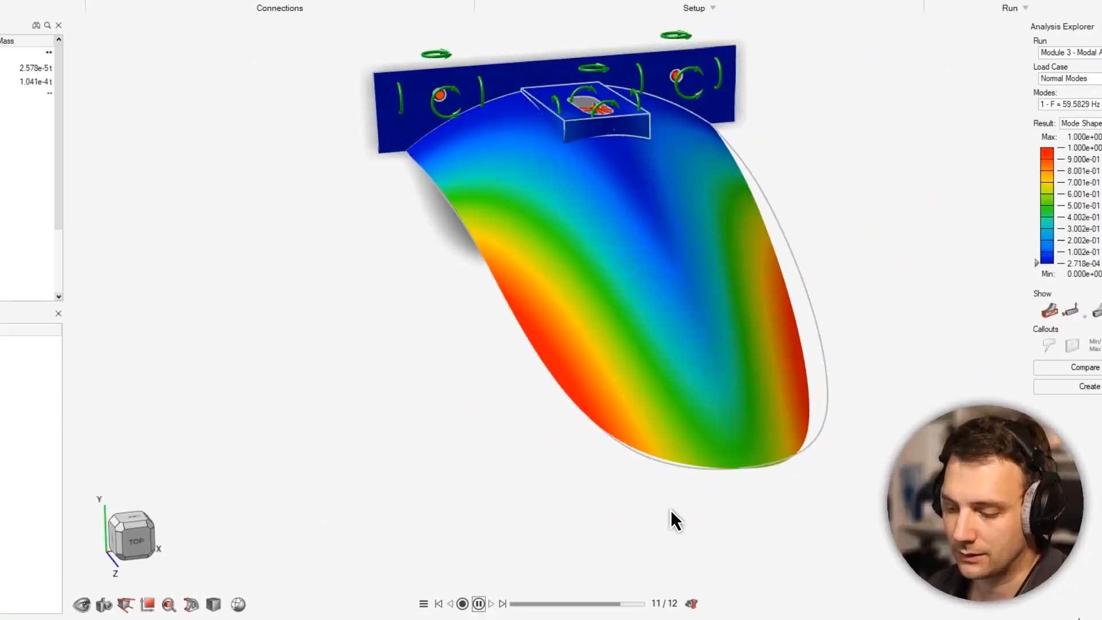
{"action": "middle_click_drag", "start_coordinate": [485, 249], "coordinate": [528, 232]}
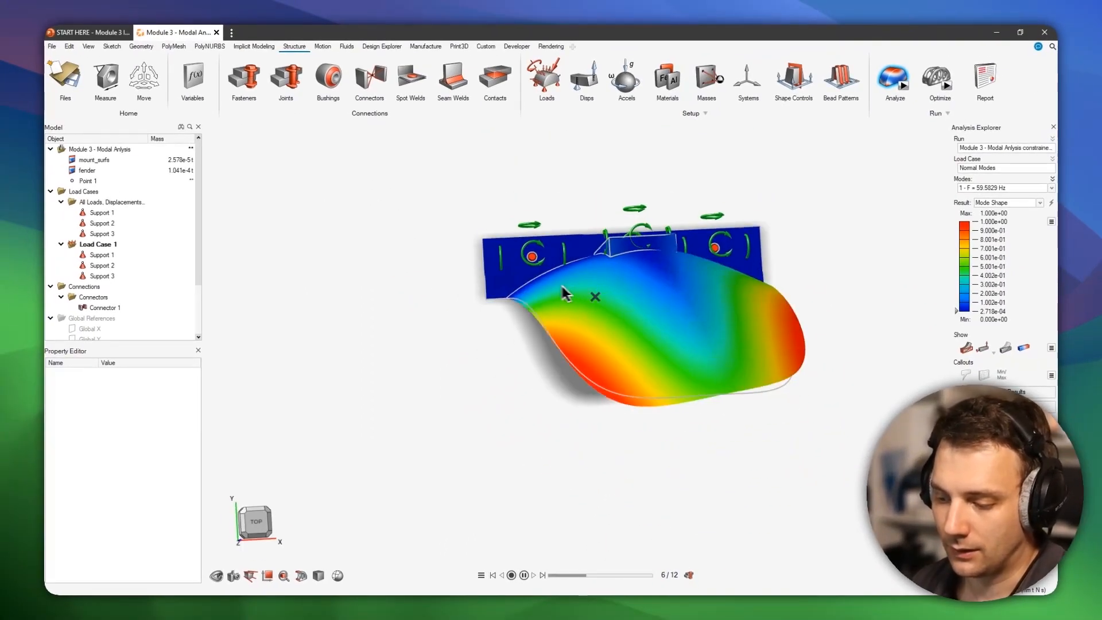
{"action": "middle_click_drag", "start_coordinate": [563, 287], "coordinate": [554, 287]}
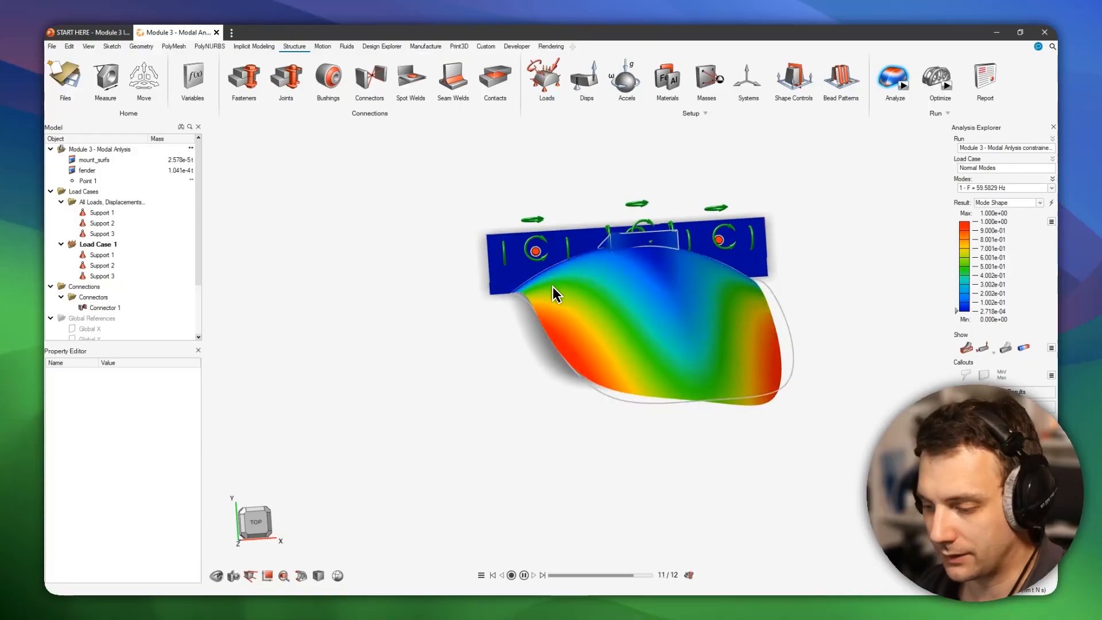
{"action": "middle_click_drag", "start_coordinate": [552, 287], "coordinate": [639, 327]}
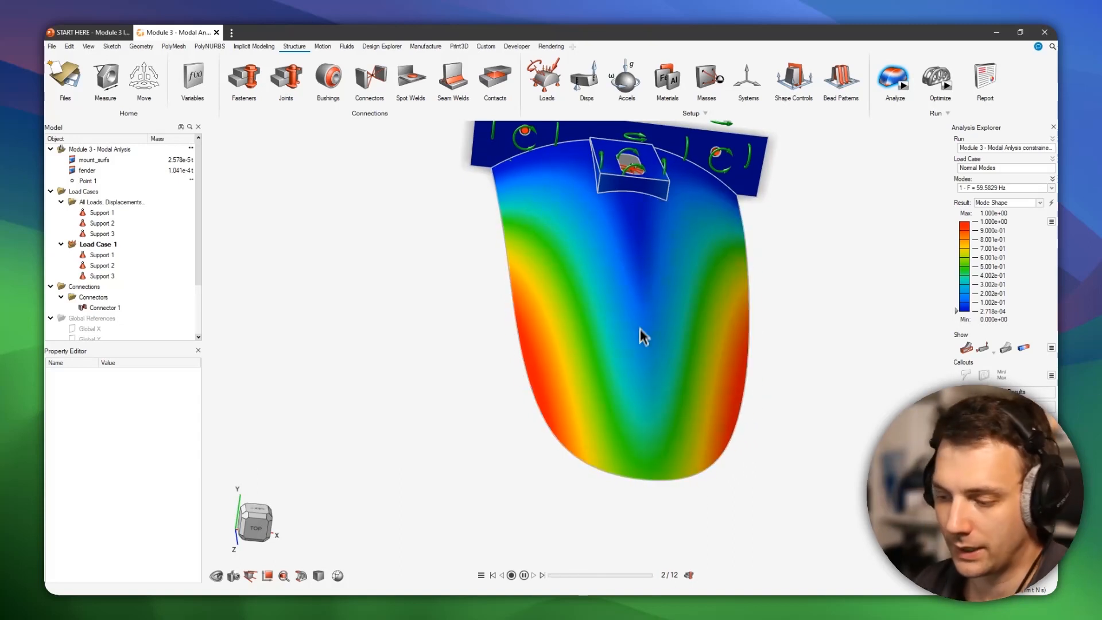
{"action": "right_click_drag", "start_coordinate": [859, 329], "coordinate": [802, 317]}
{"action": "middle_click_drag", "start_coordinate": [802, 316], "coordinate": [709, 287]}
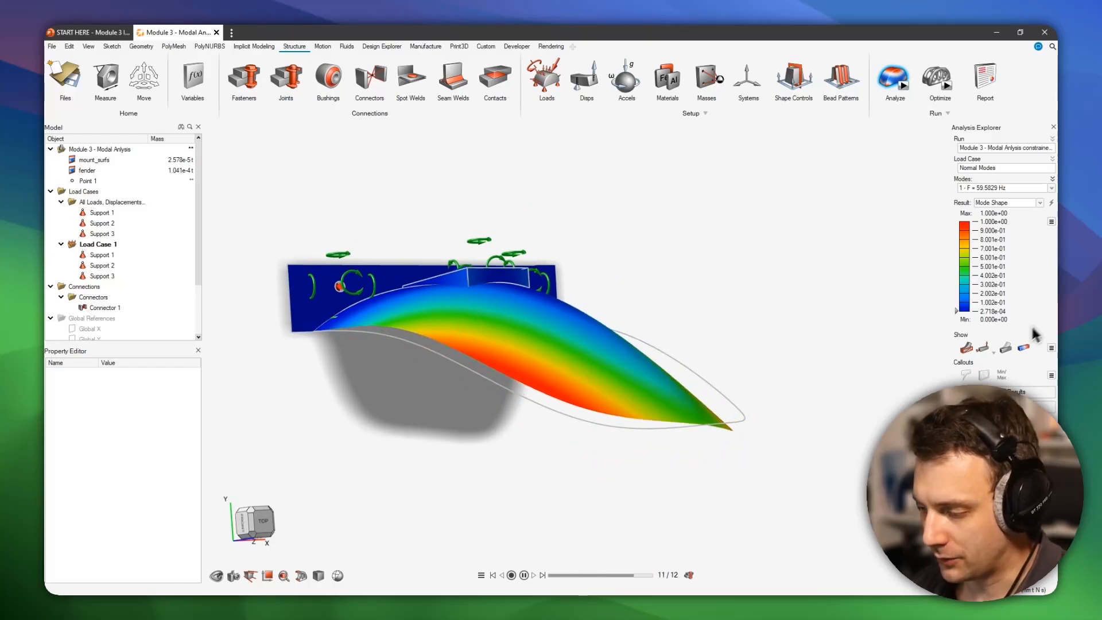
{"action": "left_click", "coordinate": [1007, 349]}
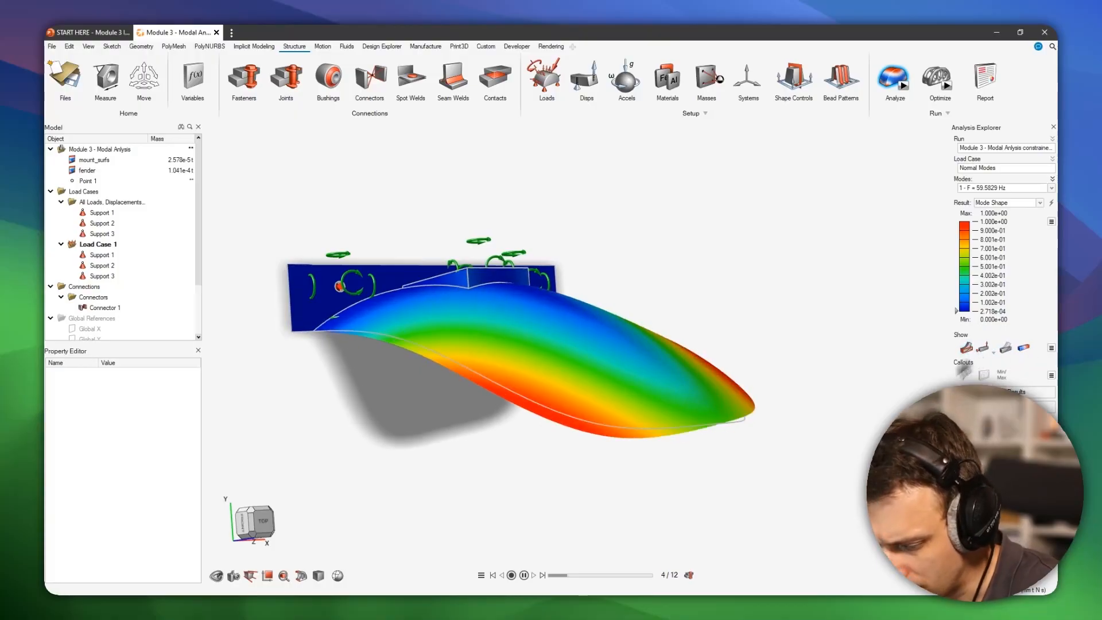
{"action": "left_click", "coordinate": [692, 577]}
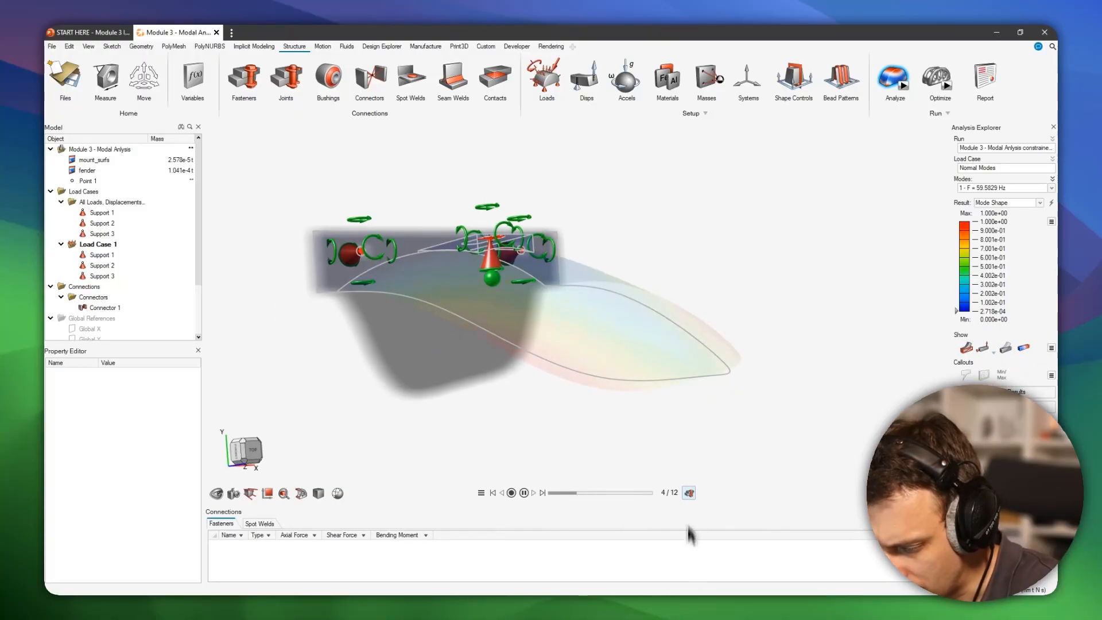
{"action": "left_click", "coordinate": [693, 492]}
- Edit the frame increment in the mode shape's animation settings
{"action": "left_click", "coordinate": [481, 575]}
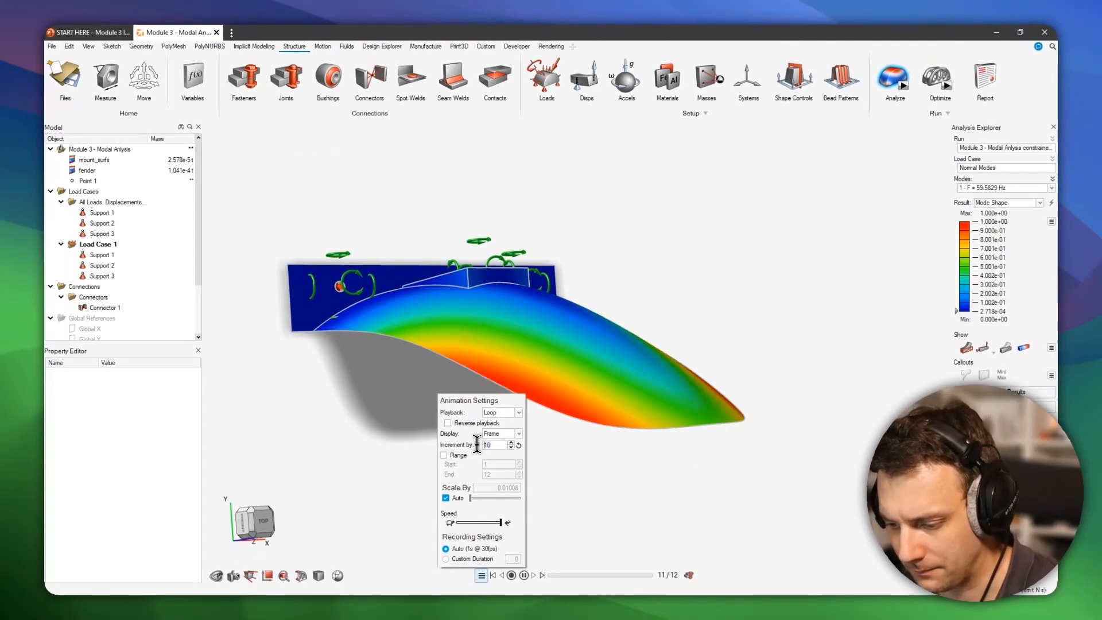
{"action": "key", "text": "BackSpace"}
{"action": "key", "text": "Return"}
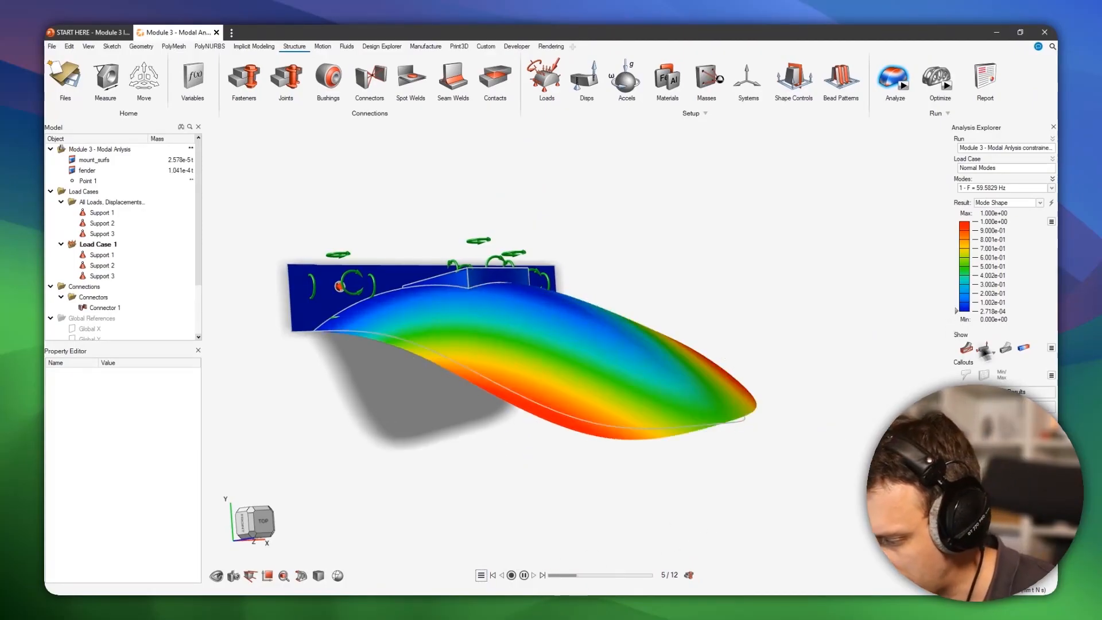
- Compare the animated fender without and with contour colours, and review the contour display options
{"action": "left_click", "coordinate": [1068, 347]}
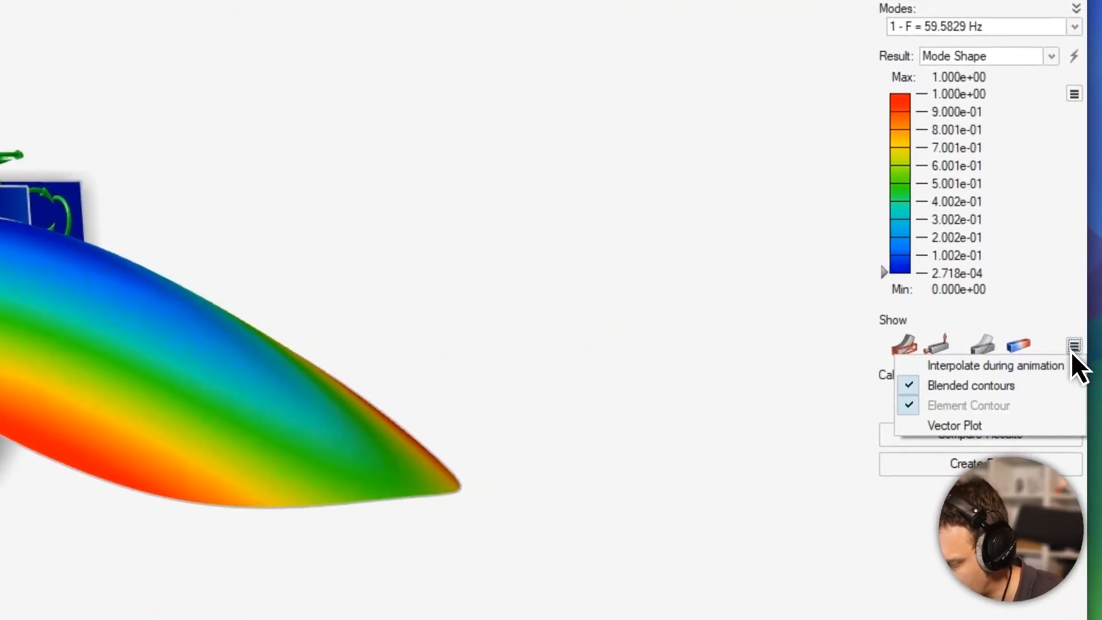
{"action": "left_click", "coordinate": [1069, 347]}
{"action": "left_click", "coordinate": [1020, 346]}
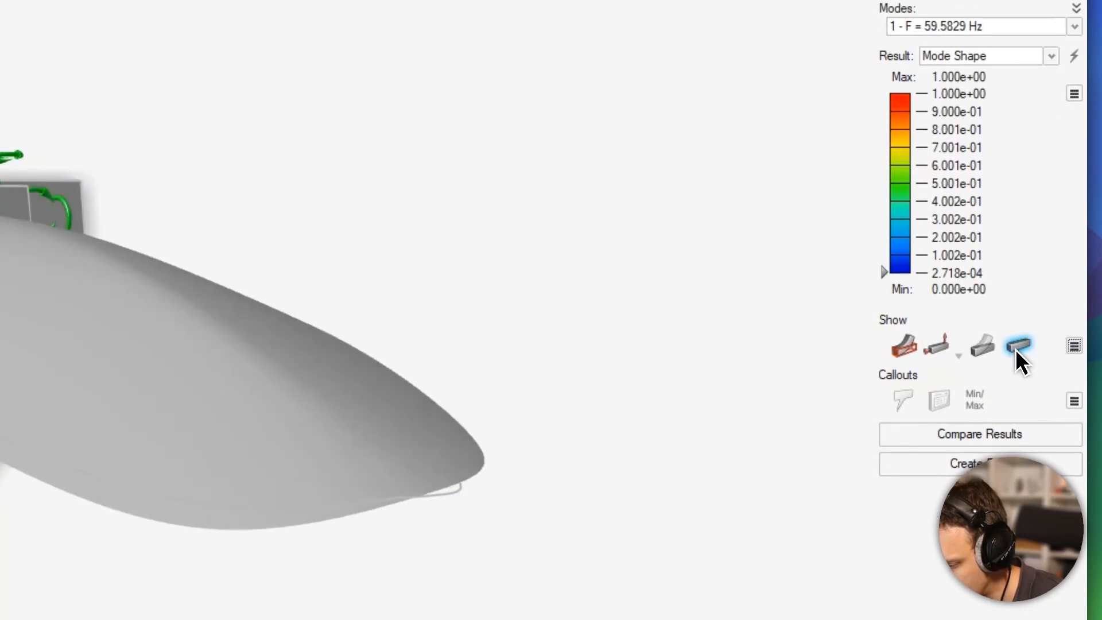
{"action": "left_click", "coordinate": [1018, 346]}
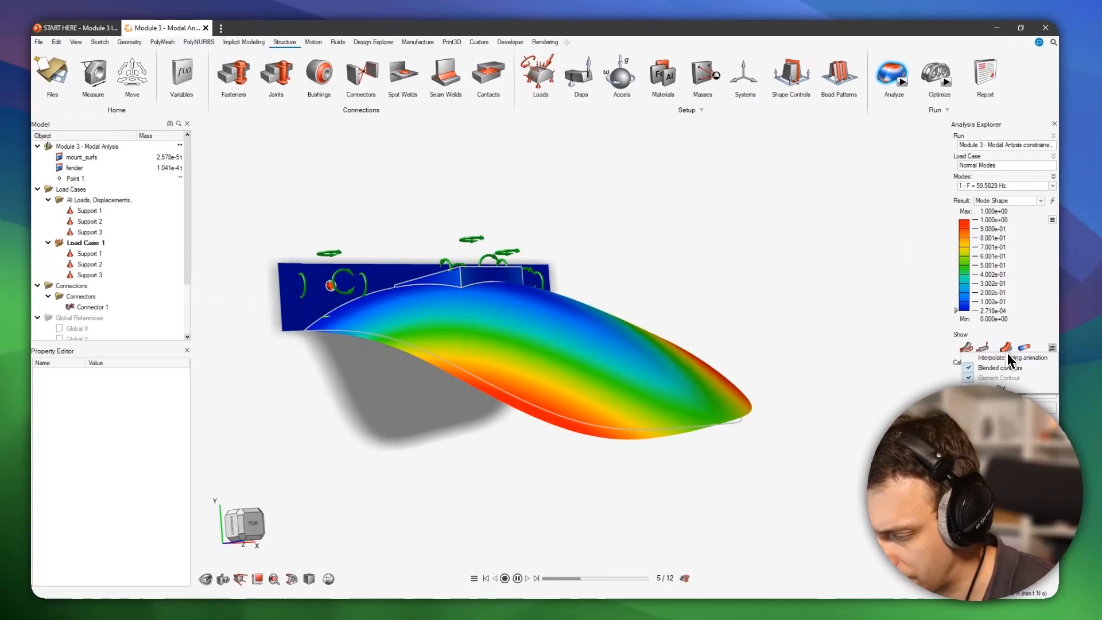
{"action": "left_click", "coordinate": [1074, 346]}
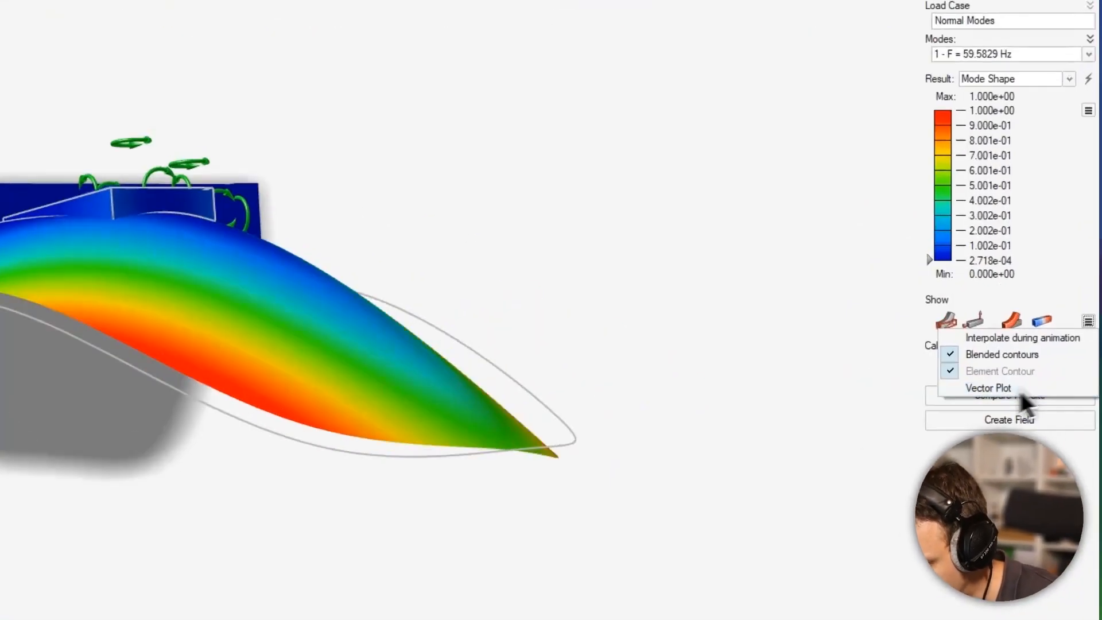
{"action": "left_click", "coordinate": [911, 413]}
- Switch the results to the second mode and view its animated shape from the fender's side
{"action": "middle_click_drag", "start_coordinate": [752, 392], "coordinate": [486, 329]}
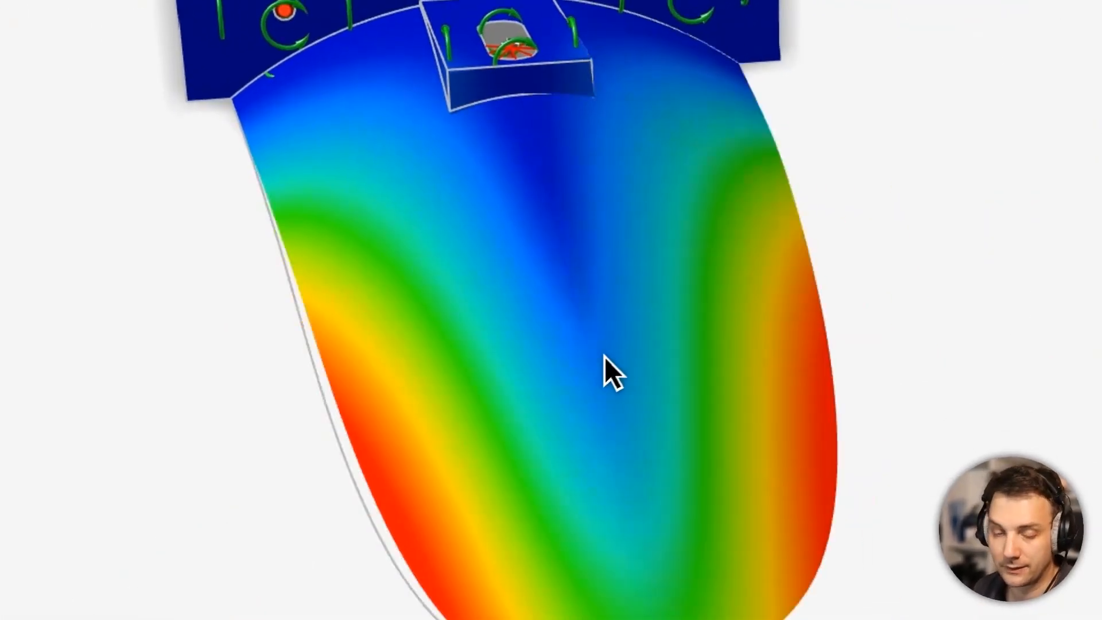
{"action": "mouse_move", "coordinate": [621, 354]}
{"action": "middle_mouse_down"}
{"action": "mouse_move", "coordinate": [646, 299]}
{"action": "mouse_move", "coordinate": [539, 342]}
{"action": "mouse_move", "coordinate": [633, 350]}
{"action": "mouse_move", "coordinate": [566, 363]}
{"action": "mouse_move", "coordinate": [650, 353]}
{"action": "mouse_move", "coordinate": [741, 301]}
{"action": "middle_mouse_up"}
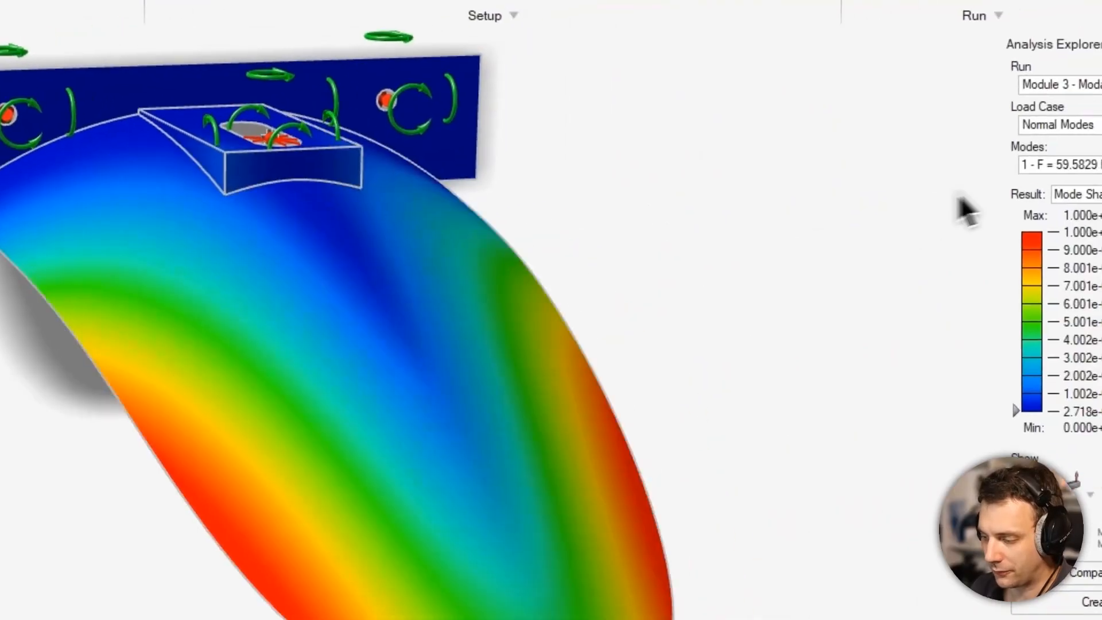
{"action": "left_click", "coordinate": [999, 171]}
{"action": "left_click", "coordinate": [995, 208]}
{"action": "mouse_move", "coordinate": [812, 295]}
{"action": "middle_mouse_down"}
{"action": "mouse_move", "coordinate": [777, 315]}
{"action": "mouse_move", "coordinate": [663, 319]}
{"action": "mouse_move", "coordinate": [632, 345]}
{"action": "mouse_move", "coordinate": [500, 297]}
{"action": "mouse_move", "coordinate": [573, 343]}
{"action": "middle_mouse_up"}
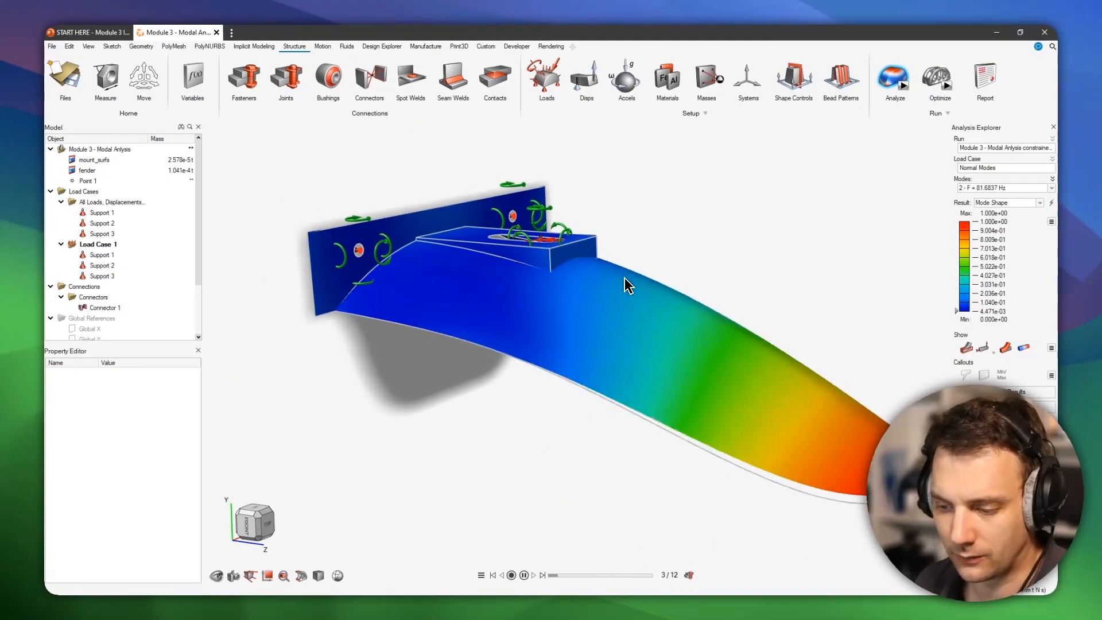
- Examine up close how the slot's support and the raised mounting block move in the second mode
{"action": "scroll", "coordinate": [577, 243], "scroll_direction": "up", "scroll_amount": 5}
{"action": "middle_click_drag", "start_coordinate": [546, 282], "coordinate": [545, 325]}
{"action": "scroll", "coordinate": [546, 333], "scroll_direction": "up", "scroll_amount": 6}
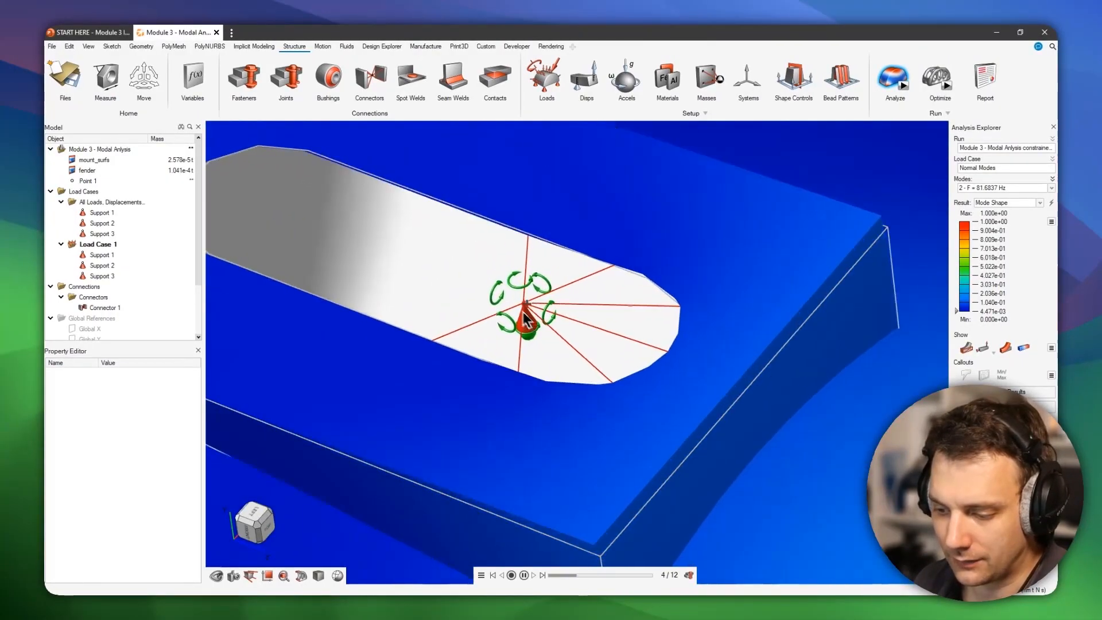
{"action": "scroll", "coordinate": [528, 332], "scroll_direction": "down", "scroll_amount": 3}
{"action": "middle_click_drag", "start_coordinate": [519, 326], "coordinate": [523, 347]}
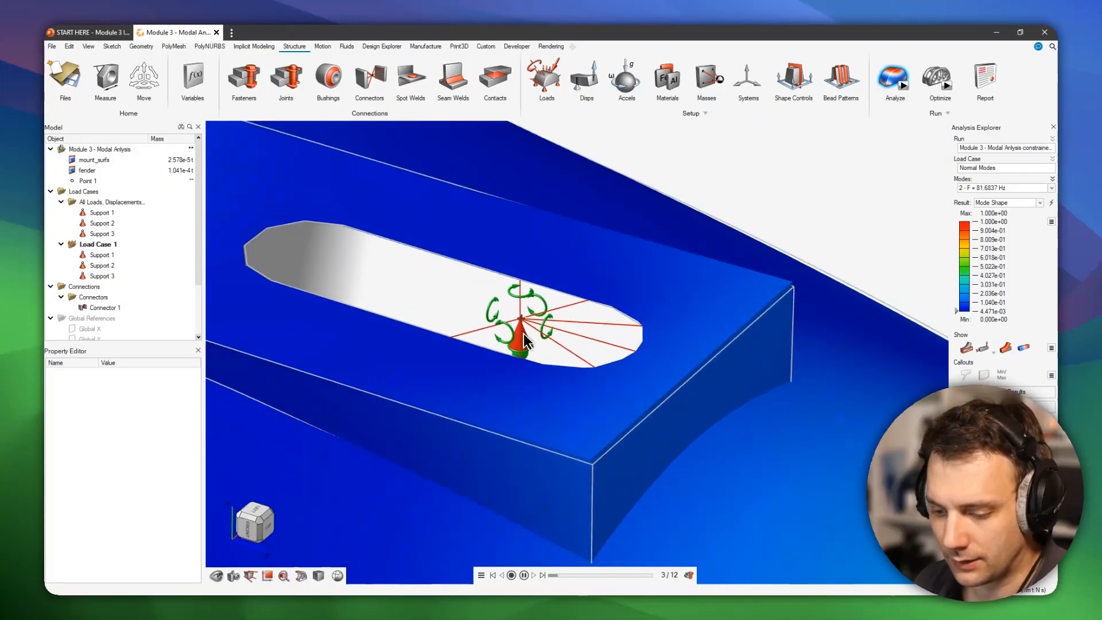
{"action": "scroll", "coordinate": [533, 353], "scroll_direction": "down", "scroll_amount": 5}
{"action": "right_click_drag", "start_coordinate": [531, 365], "coordinate": [632, 297]}
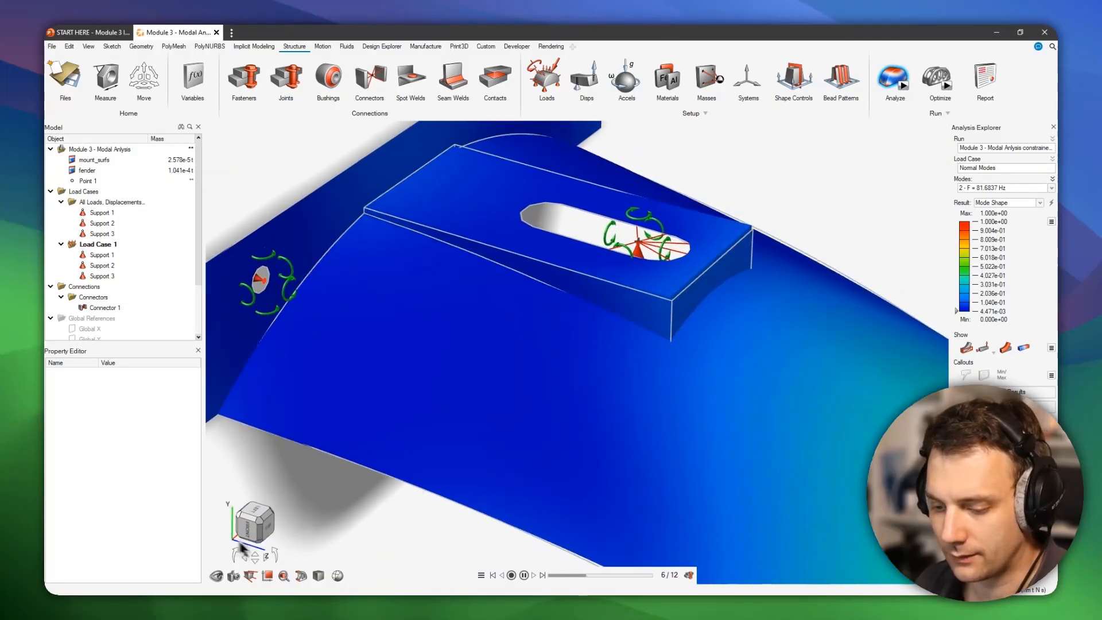
{"action": "middle_click_drag", "start_coordinate": [665, 265], "coordinate": [696, 268]}
{"action": "scroll", "coordinate": [674, 265], "scroll_direction": "up", "scroll_amount": 10}
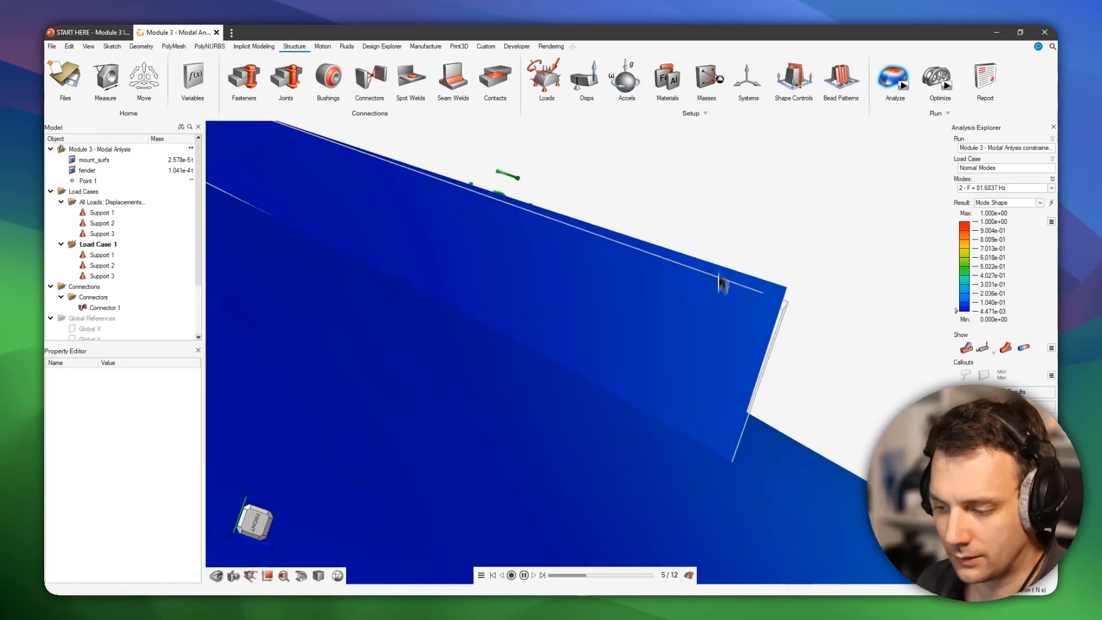
- Inspect the slot's connector from above in the second mode, and view the whole animated fender from its side
{"action": "middle_click_drag", "start_coordinate": [699, 305], "coordinate": [642, 316]}
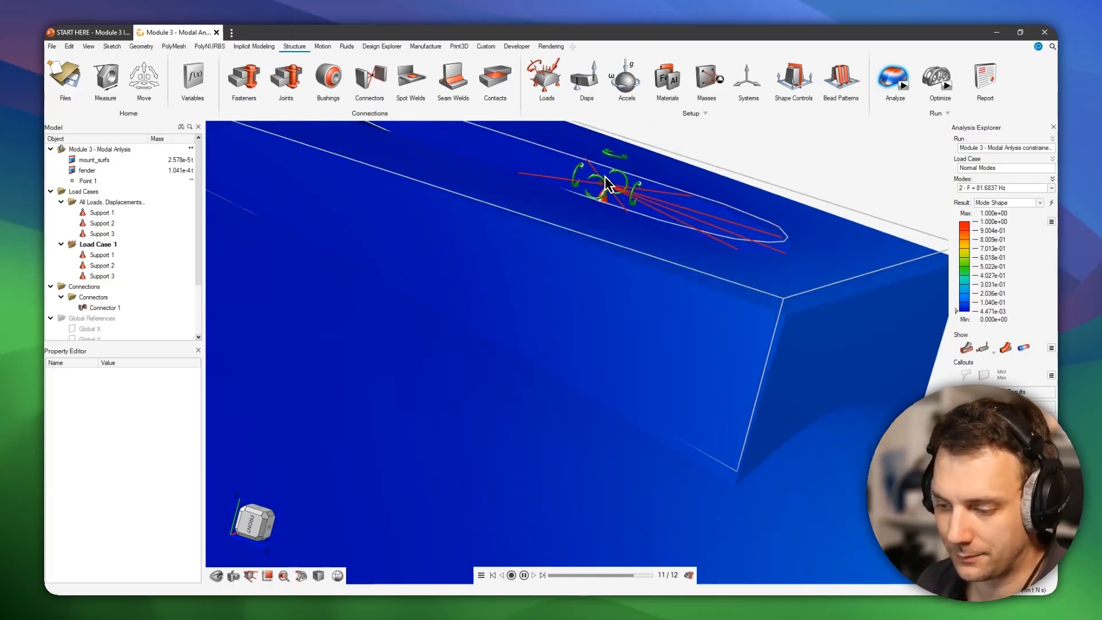
{"action": "scroll", "coordinate": [677, 217], "scroll_direction": "up", "scroll_amount": 5}
{"action": "scroll", "coordinate": [678, 217], "scroll_direction": "down", "scroll_amount": 5}
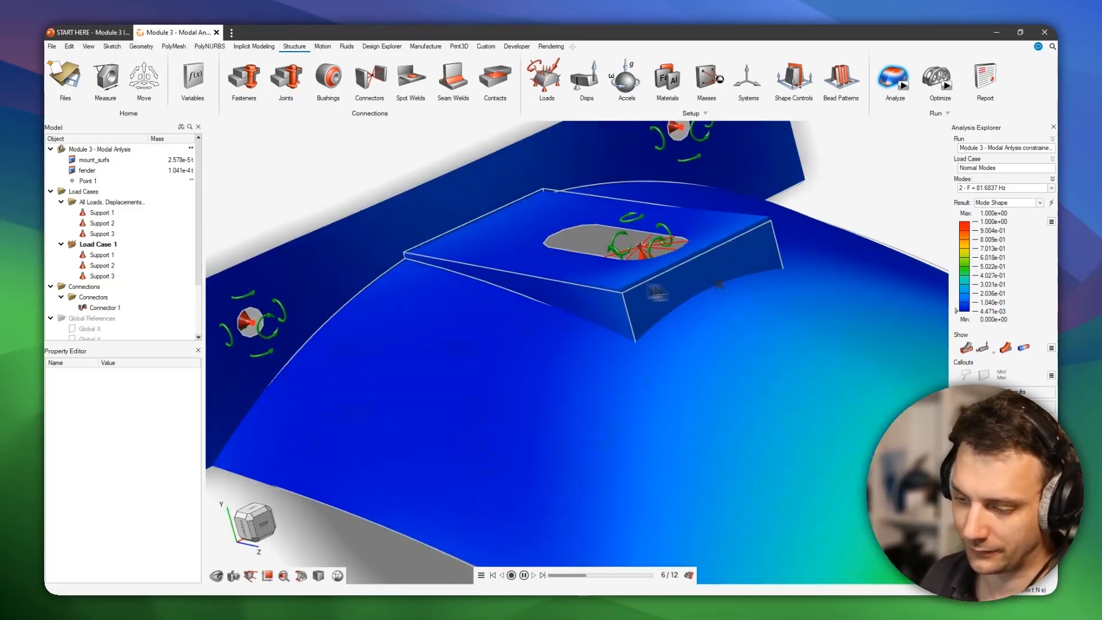
{"action": "scroll", "coordinate": [691, 254], "scroll_direction": "down", "scroll_amount": 3}
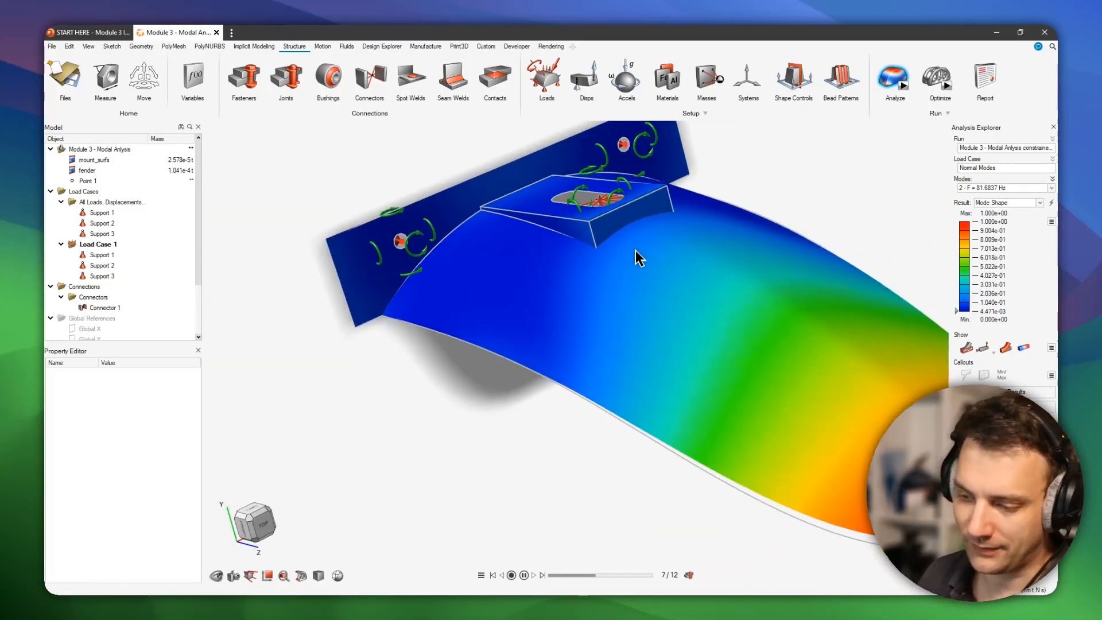
{"action": "middle_click_drag", "start_coordinate": [637, 256], "coordinate": [532, 231]}
{"action": "right_click_drag", "start_coordinate": [677, 283], "coordinate": [553, 288]}
- Display the third, fourth and fifth modes in turn and compare how the fender deforms in each
{"action": "left_click", "coordinate": [1010, 188]}
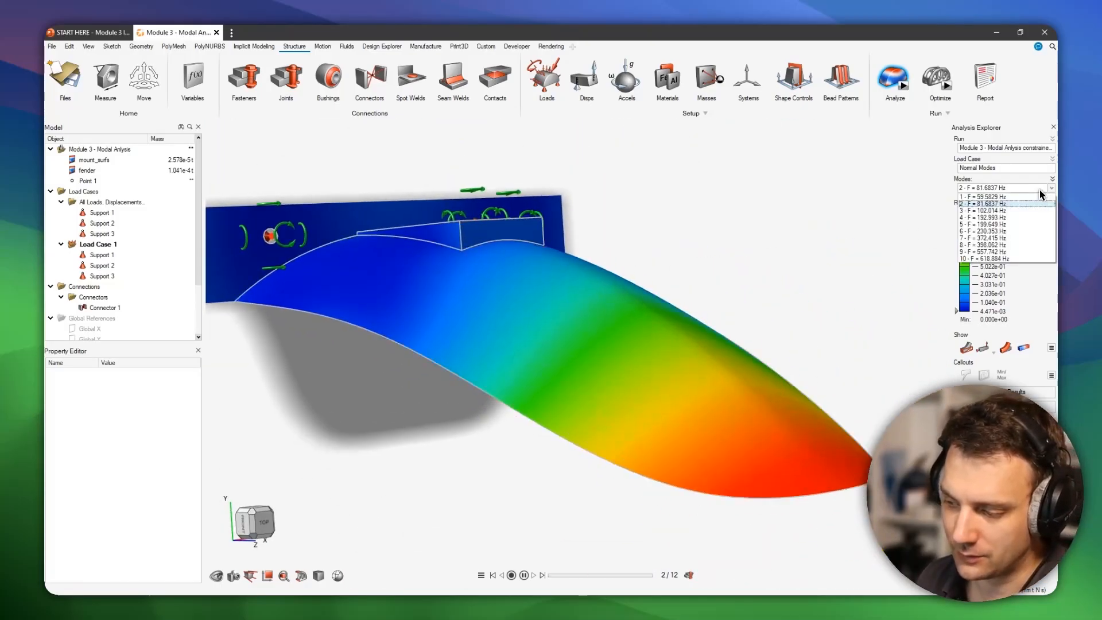
{"action": "left_click", "coordinate": [1015, 207]}
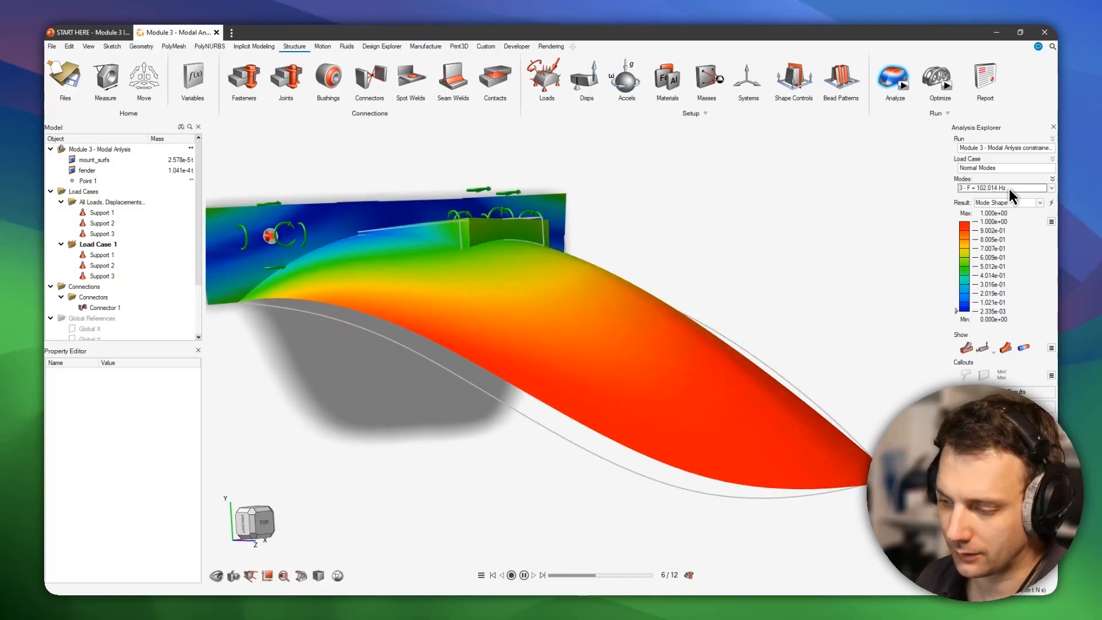
{"action": "left_click", "coordinate": [1009, 188]}
{"action": "left_click", "coordinate": [1003, 216]}
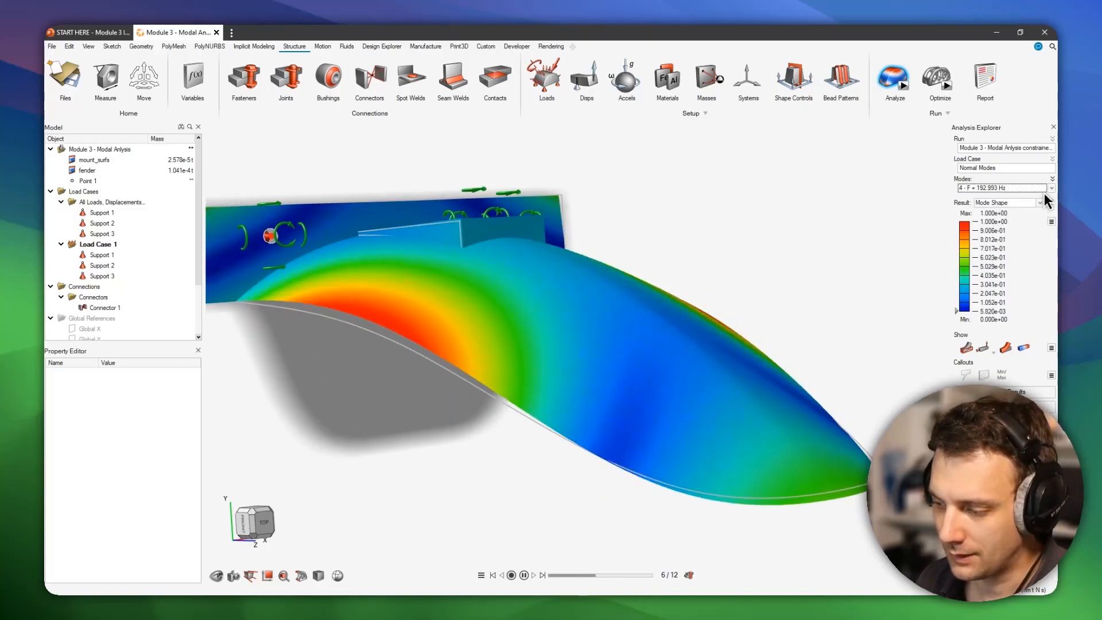
{"action": "left_click", "coordinate": [1032, 188]}
{"action": "left_click", "coordinate": [1018, 224]}
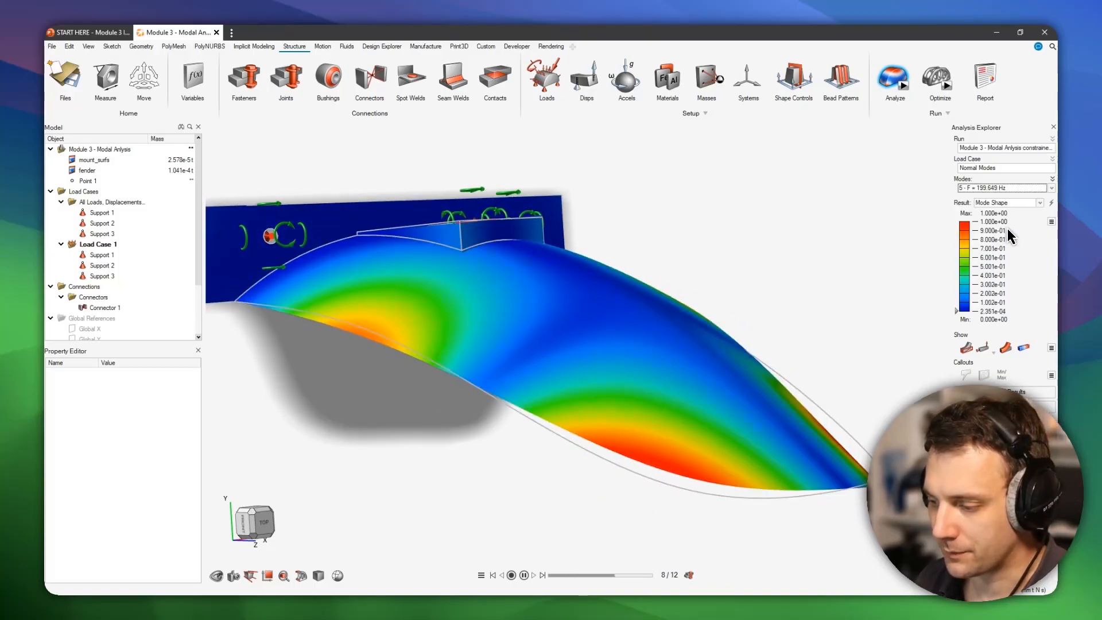
{"action": "scroll", "coordinate": [633, 317], "scroll_direction": "down", "scroll_amount": 3}
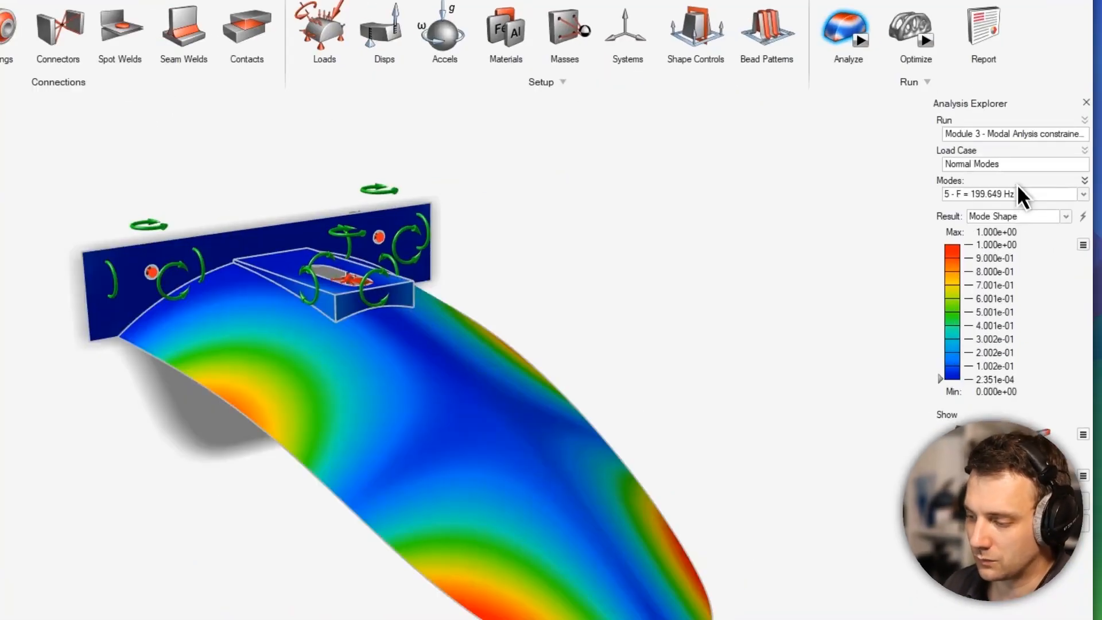
- Review the list of mode frequencies, return to the first mode and examine its motion around the slot and the mounting holes
{"action": "left_click", "coordinate": [1006, 189]}
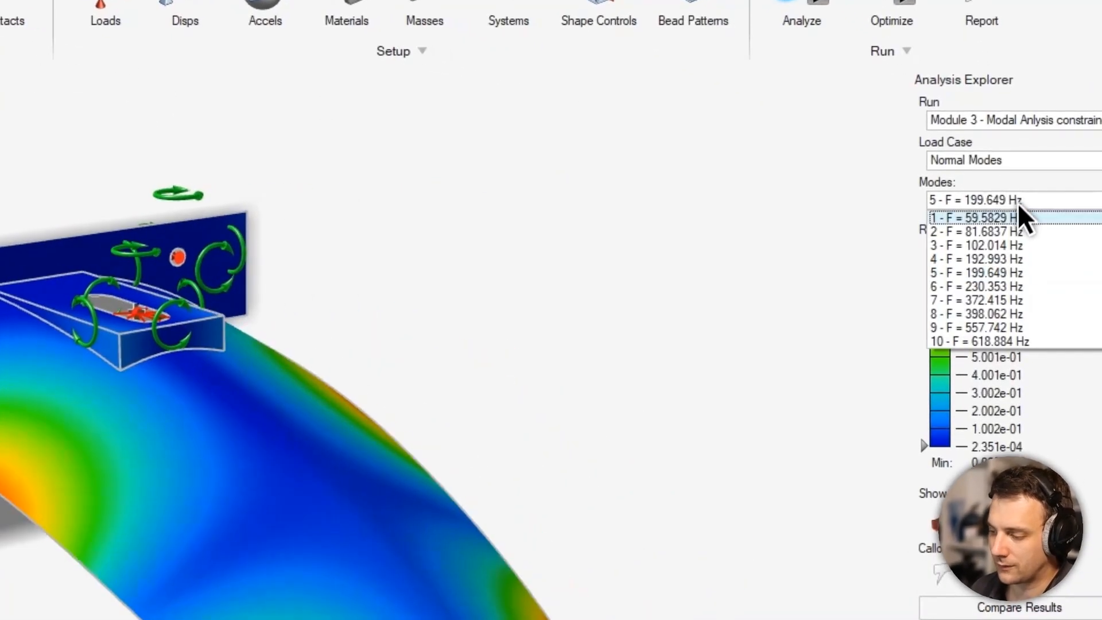
{"action": "left_click", "coordinate": [1008, 223]}
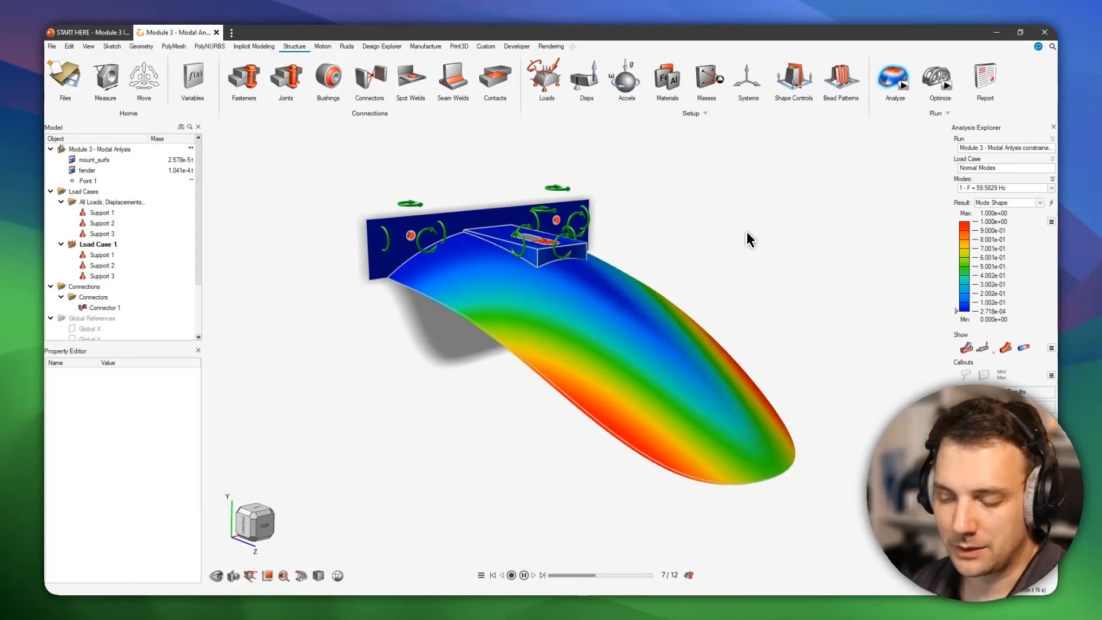
{"action": "right_click_drag", "start_coordinate": [748, 239], "coordinate": [721, 277]}
{"action": "scroll", "coordinate": [578, 198], "scroll_direction": "up", "scroll_amount": 6}
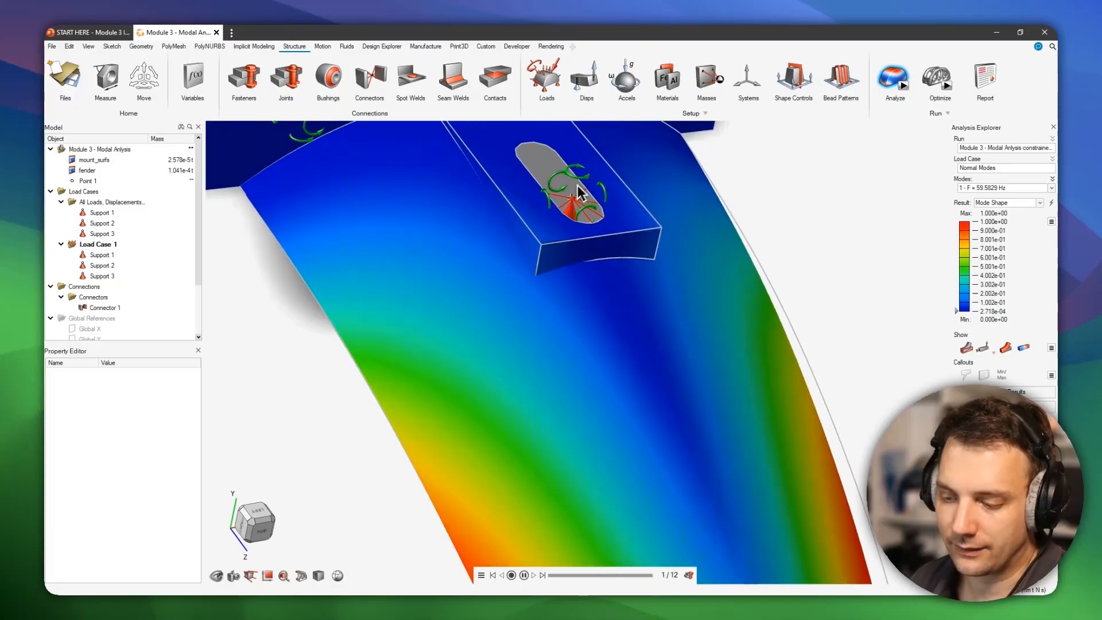
{"action": "scroll", "coordinate": [578, 200], "scroll_direction": "down", "scroll_amount": 3}
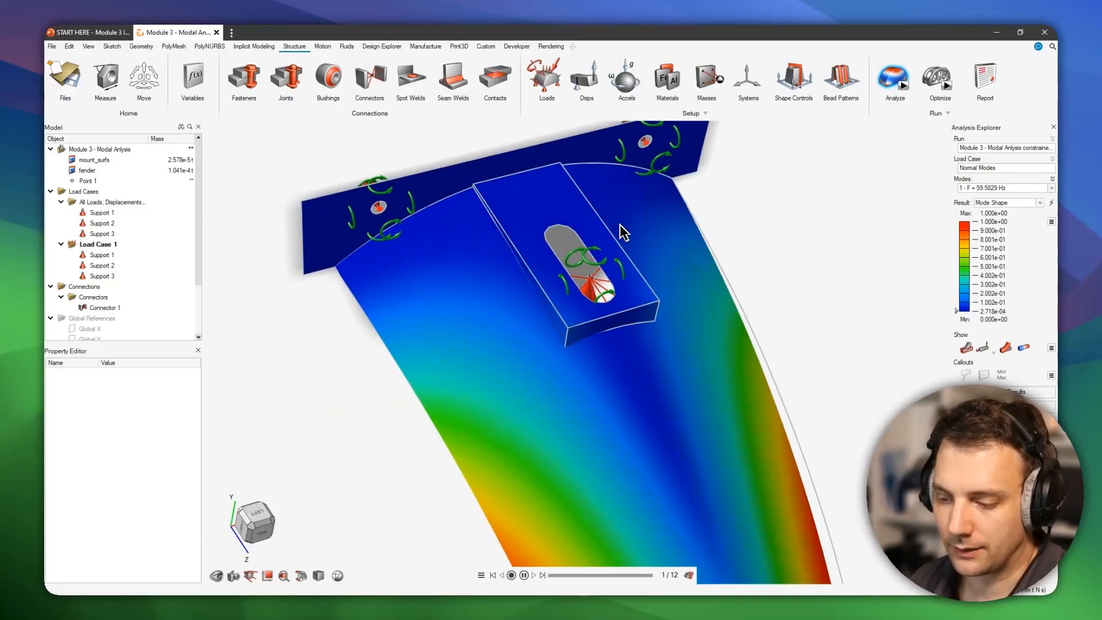
{"action": "right_click_drag", "start_coordinate": [629, 242], "coordinate": [633, 280]}
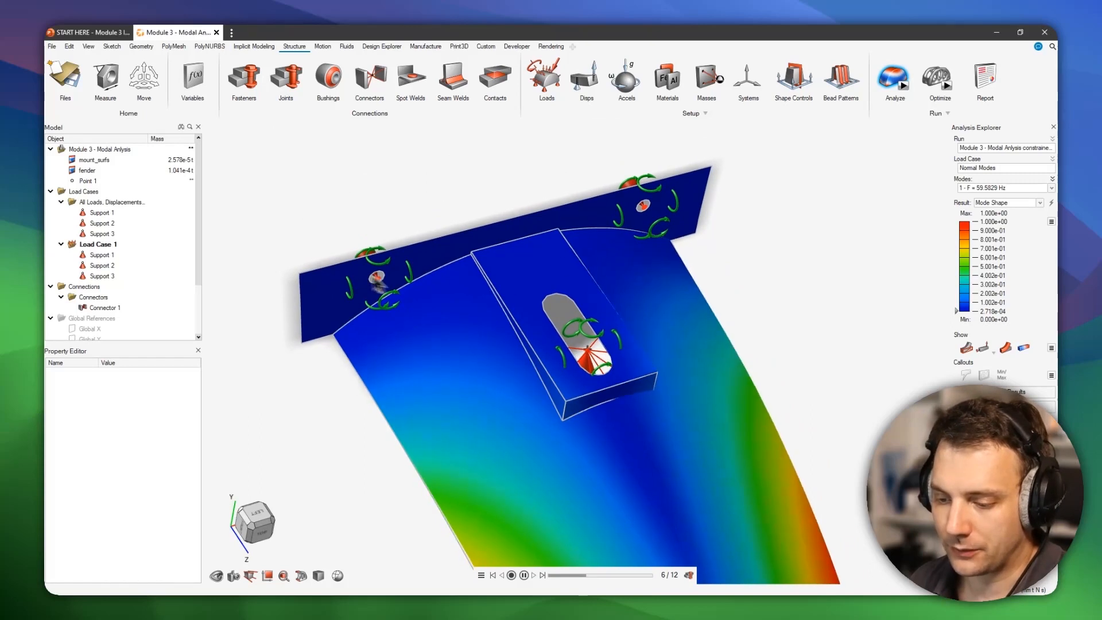
{"action": "scroll", "coordinate": [608, 230], "scroll_direction": "down", "scroll_amount": 3}
{"action": "middle_click_drag", "start_coordinate": [626, 312], "coordinate": [647, 286]}
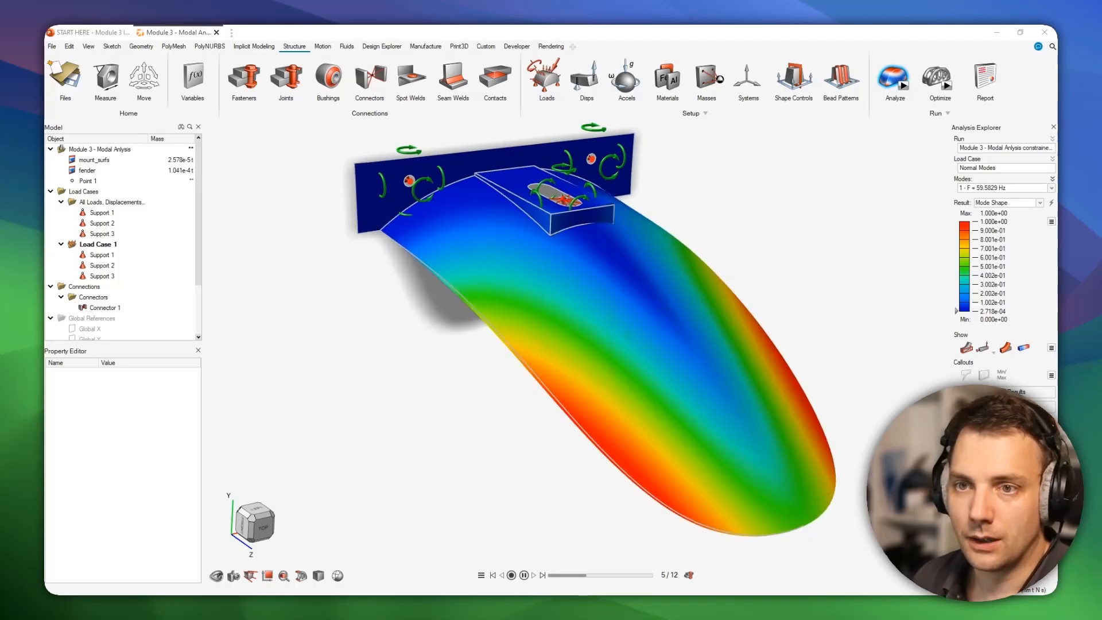
- Discard the unsaved changes and open the fender model with the raised bead pattern
{"action": "left_click_drag", "start_coordinate": [184, 448], "coordinate": [177, 171]}
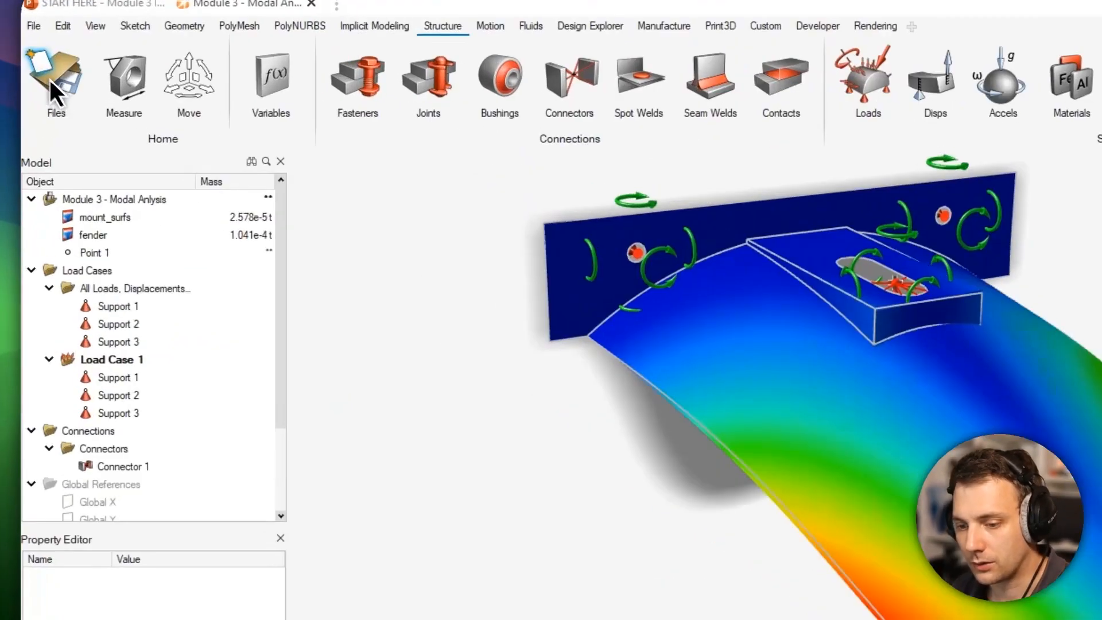
{"action": "left_click", "coordinate": [68, 76]}
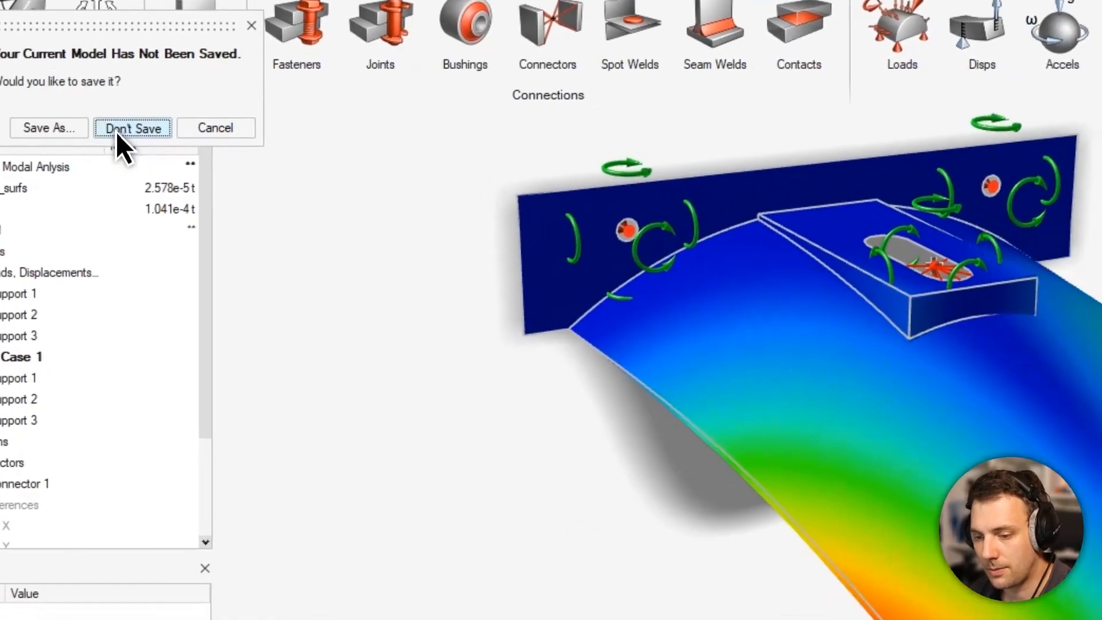
{"action": "left_click", "coordinate": [245, 183]}
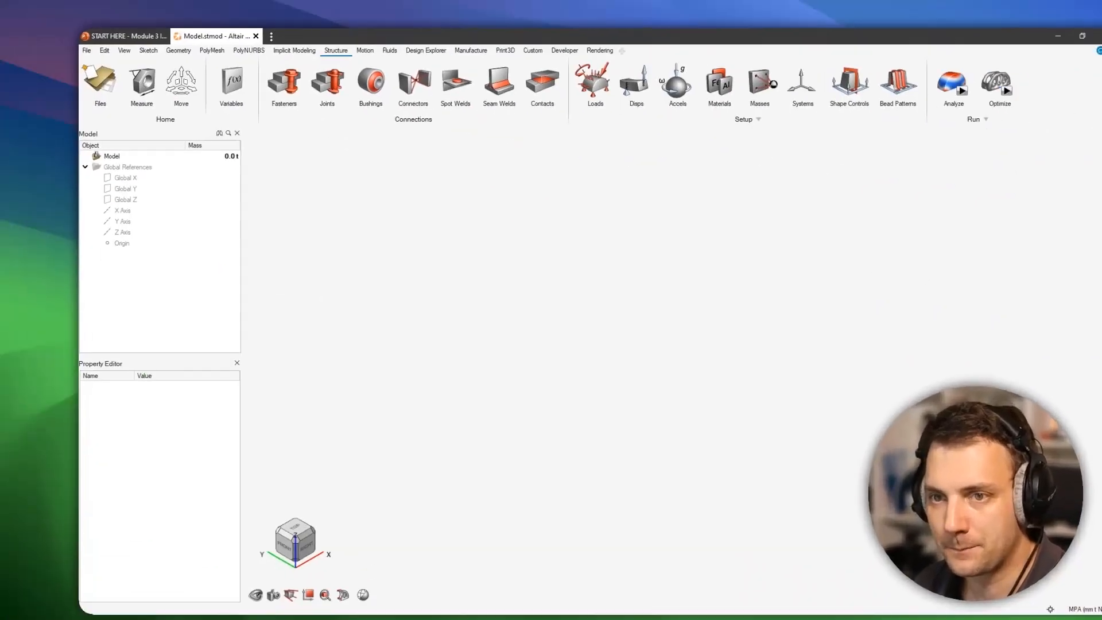
{"action": "left_click_drag", "start_coordinate": [80, 528], "coordinate": [579, 326]}
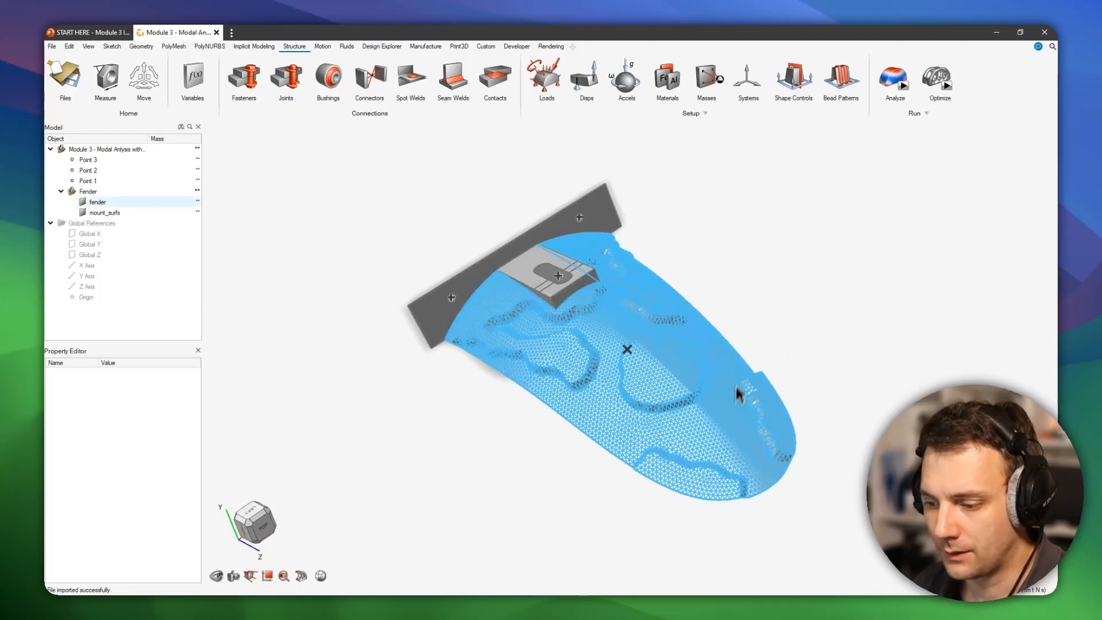
- Examine the raised bead pattern on the meshed fender surface from several angles
{"action": "mouse_move", "coordinate": [739, 395]}
{"action": "middle_mouse_down"}
{"action": "mouse_move", "coordinate": [716, 335]}
{"action": "mouse_move", "coordinate": [666, 416]}
{"action": "mouse_move", "coordinate": [711, 413]}
{"action": "mouse_move", "coordinate": [680, 343]}
{"action": "mouse_move", "coordinate": [484, 411]}
{"action": "mouse_move", "coordinate": [610, 350]}
{"action": "mouse_move", "coordinate": [534, 401]}
{"action": "mouse_move", "coordinate": [326, 229]}
{"action": "middle_mouse_up"}
{"action": "scroll", "coordinate": [669, 414], "scroll_direction": "up", "scroll_amount": 4}
{"action": "middle_click_drag", "start_coordinate": [632, 351], "coordinate": [450, 374]}
{"action": "middle_click_drag", "start_coordinate": [652, 325], "coordinate": [507, 370]}
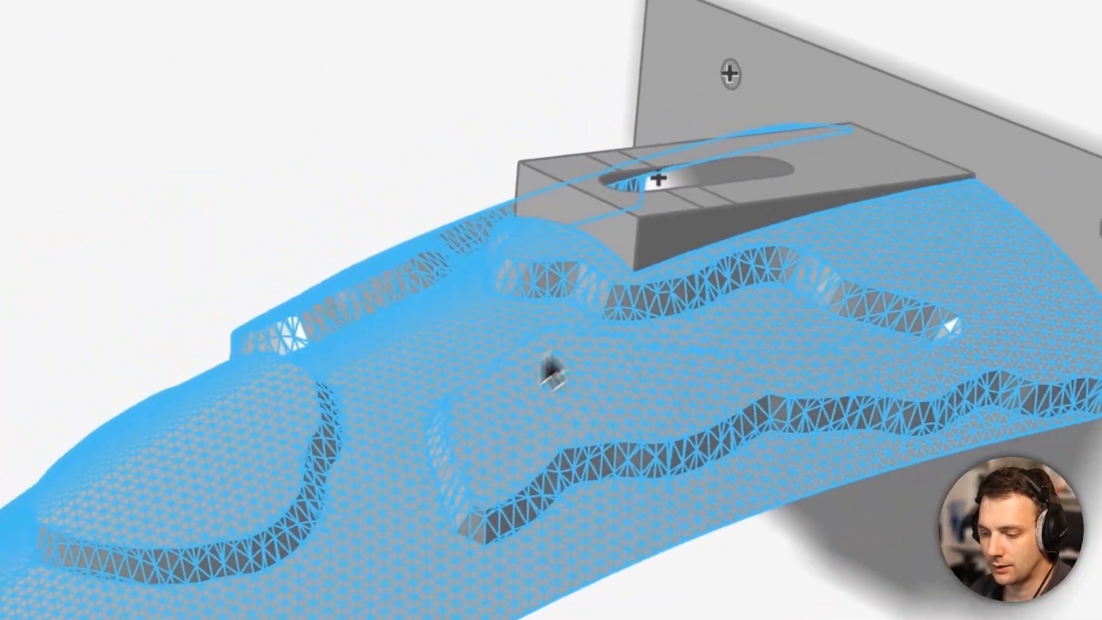
{"action": "mouse_move", "coordinate": [455, 396]}
{"action": "middle_mouse_down"}
{"action": "mouse_move", "coordinate": [479, 393]}
{"action": "mouse_move", "coordinate": [459, 370]}
{"action": "mouse_move", "coordinate": [559, 437]}
{"action": "mouse_move", "coordinate": [562, 423]}
{"action": "mouse_move", "coordinate": [539, 402]}
{"action": "mouse_move", "coordinate": [503, 419]}
{"action": "mouse_move", "coordinate": [656, 310]}
{"action": "mouse_move", "coordinate": [660, 322]}
{"action": "mouse_move", "coordinate": [601, 344]}
{"action": "mouse_move", "coordinate": [578, 337]}
{"action": "mouse_move", "coordinate": [641, 321]}
{"action": "mouse_move", "coordinate": [669, 350]}
{"action": "mouse_move", "coordinate": [484, 287]}
{"action": "mouse_move", "coordinate": [603, 353]}
{"action": "middle_mouse_up"}
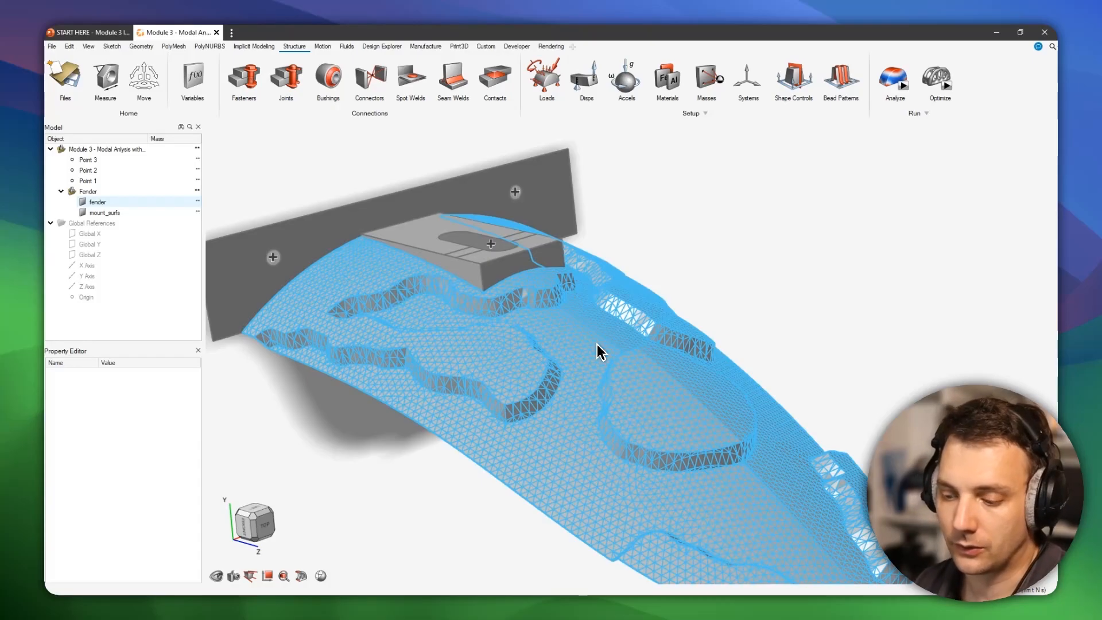
{"action": "mouse_move", "coordinate": [622, 353]}
{"action": "right_mouse_down"}
{"action": "mouse_move", "coordinate": [593, 337]}
{"action": "mouse_move", "coordinate": [568, 278]}
{"action": "mouse_move", "coordinate": [553, 303]}
{"action": "mouse_move", "coordinate": [641, 297]}
{"action": "mouse_move", "coordinate": [684, 320]}
{"action": "mouse_move", "coordinate": [641, 356]}
{"action": "right_mouse_up"}
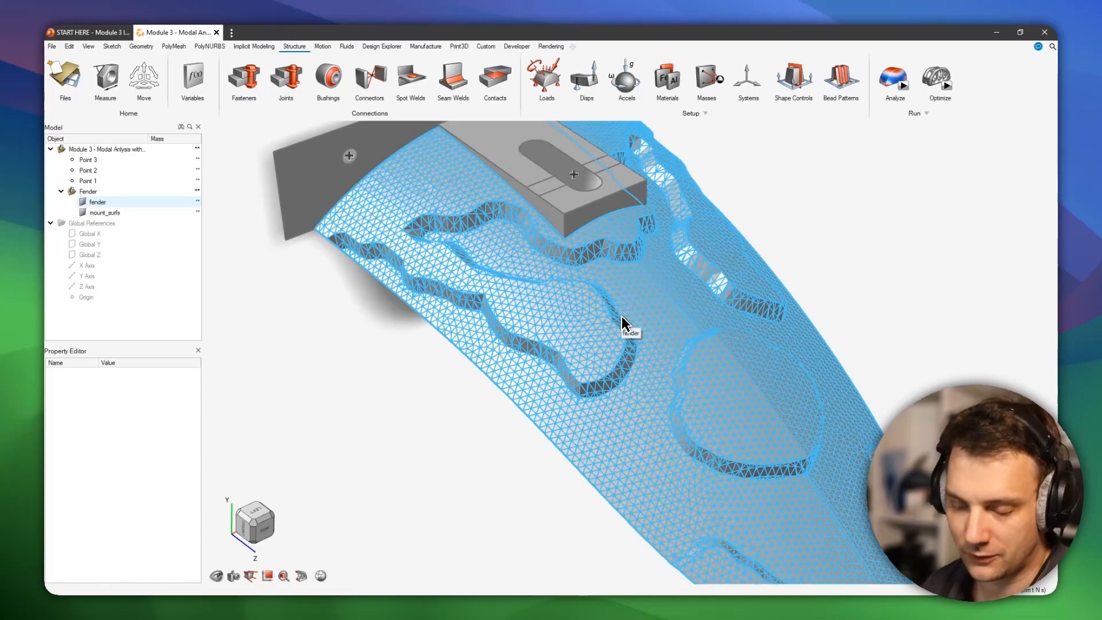
{"action": "right_click_drag", "start_coordinate": [641, 319], "coordinate": [613, 271]}
{"action": "right_click_drag", "start_coordinate": [613, 316], "coordinate": [674, 350]}
{"action": "mouse_move", "coordinate": [643, 310]}
{"action": "right_mouse_down"}
{"action": "mouse_move", "coordinate": [660, 360]}
{"action": "mouse_move", "coordinate": [642, 390]}
{"action": "mouse_move", "coordinate": [682, 419]}
{"action": "mouse_move", "coordinate": [680, 366]}
{"action": "right_mouse_up"}
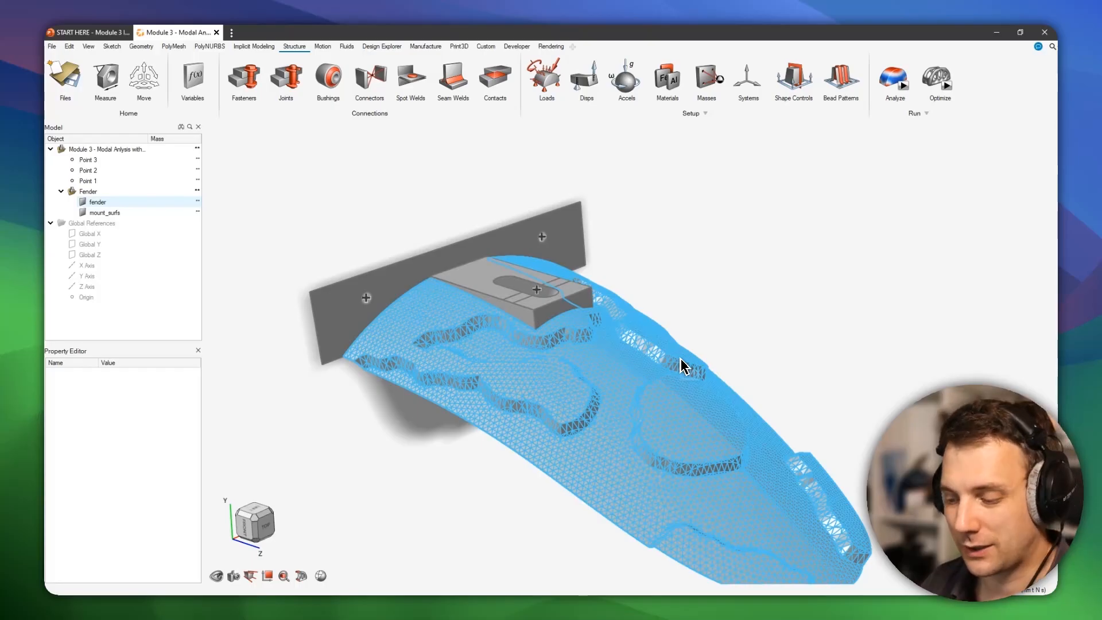
{"action": "left_click", "coordinate": [683, 324]}
{"action": "mouse_move", "coordinate": [675, 314]}
{"action": "right_mouse_down"}
{"action": "mouse_move", "coordinate": [707, 383]}
{"action": "mouse_move", "coordinate": [740, 318]}
{"action": "mouse_move", "coordinate": [701, 254]}
{"action": "right_mouse_up"}
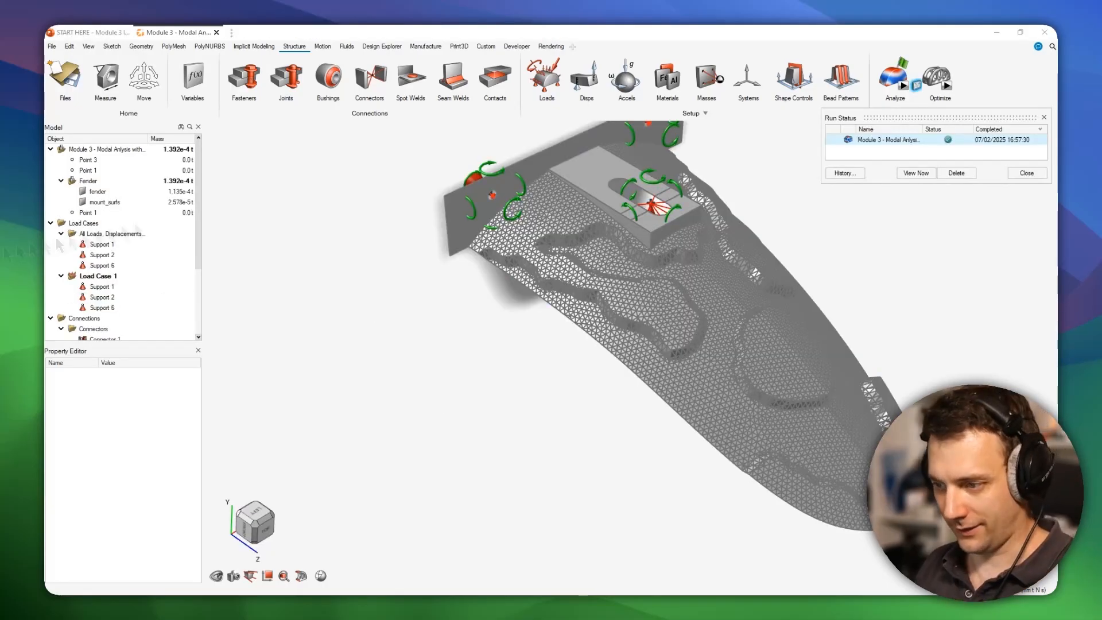
- Load the completed modal run of the beaded fender, keep its first mode displayed and review the list of mode frequencies
{"action": "left_click", "coordinate": [866, 143]}
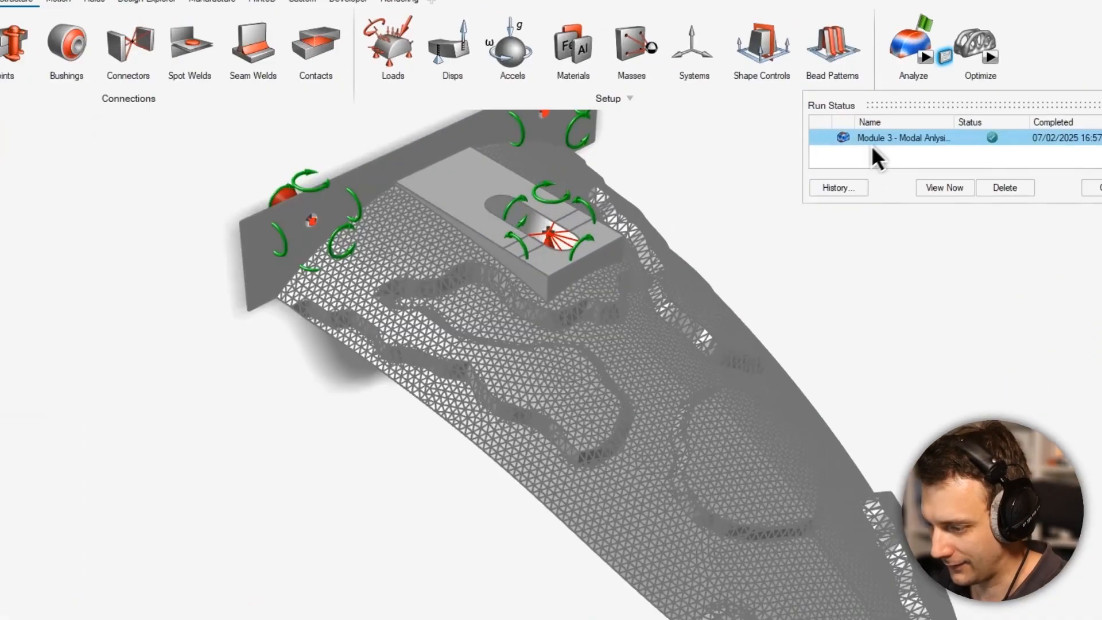
{"action": "double_click", "coordinate": [872, 141]}
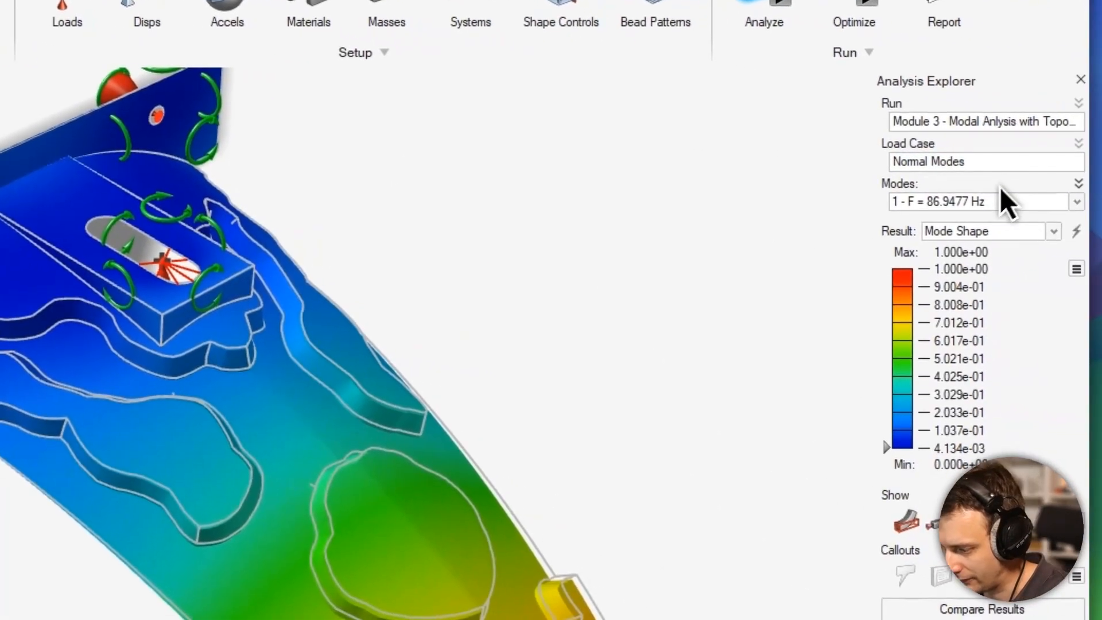
{"action": "scroll", "coordinate": [309, 329], "scroll_direction": "down", "scroll_amount": 2}
{"action": "middle_click_drag", "start_coordinate": [308, 329], "coordinate": [3, 371]}
{"action": "left_click", "coordinate": [1085, 186]}
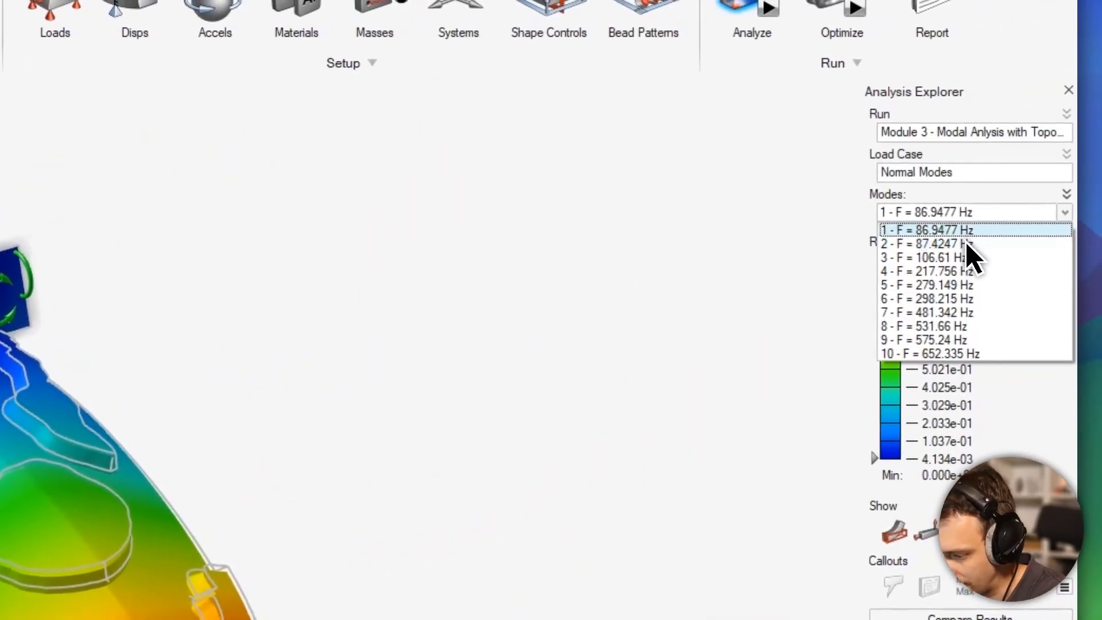
{"action": "left_click", "coordinate": [949, 212]}
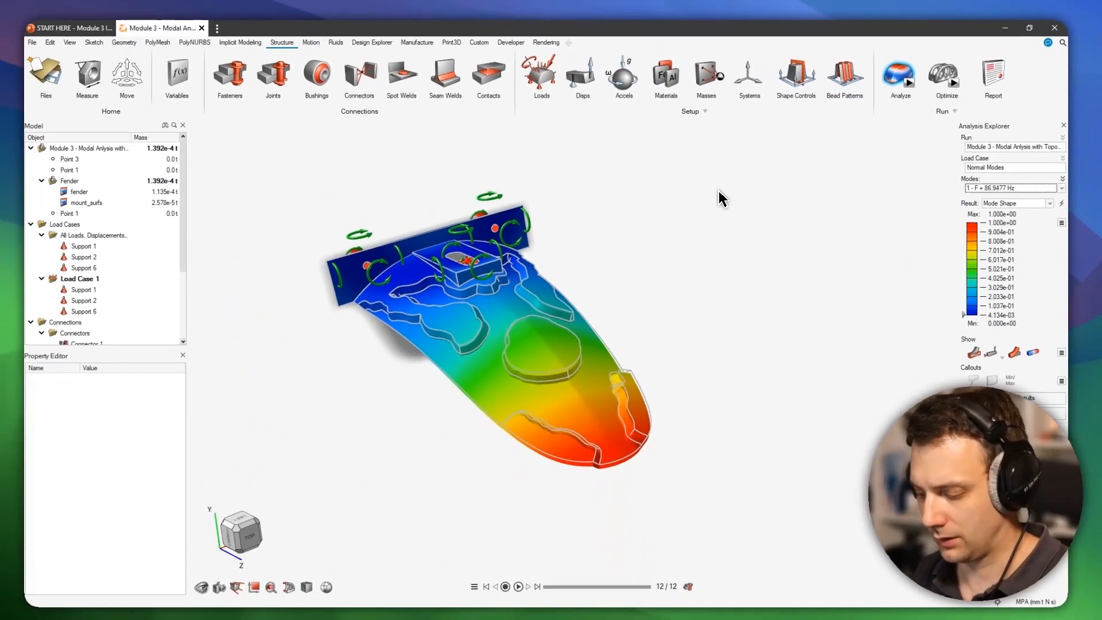